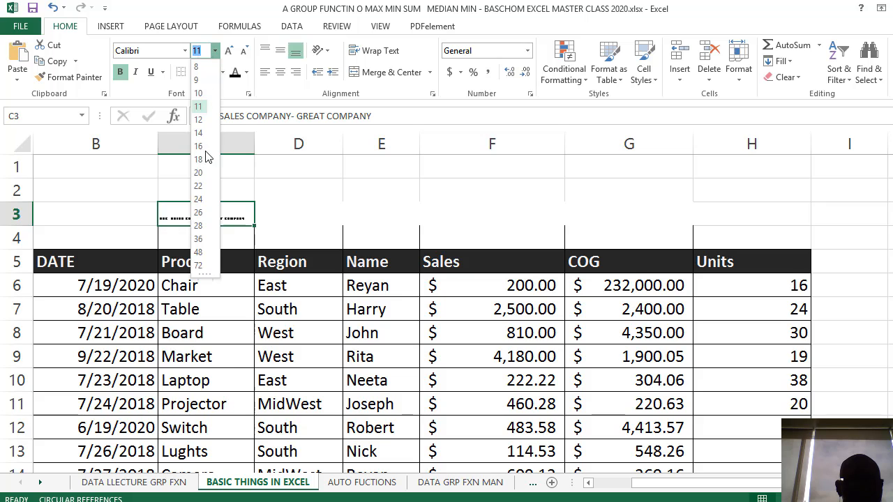
Set the C3 title's font size to 48, and undo it together with the earlier title text and column C width changes
click(199, 253)
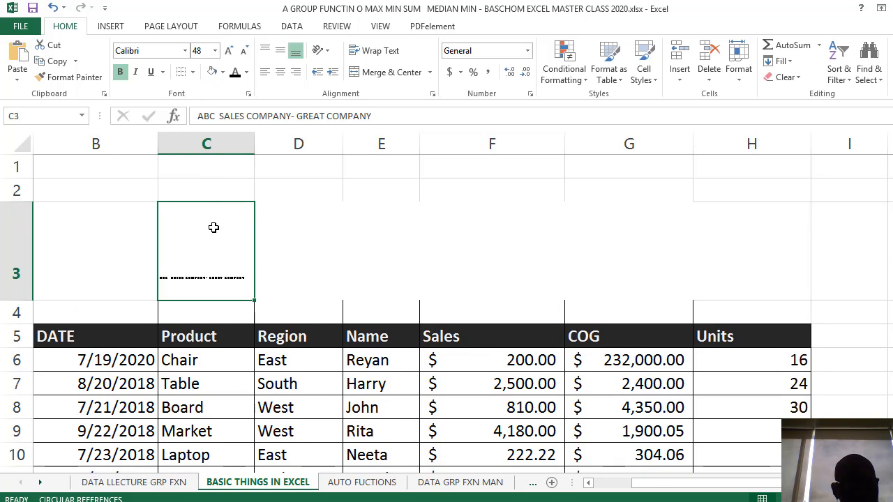
key(ctrl+z)
key(ctrl+z)
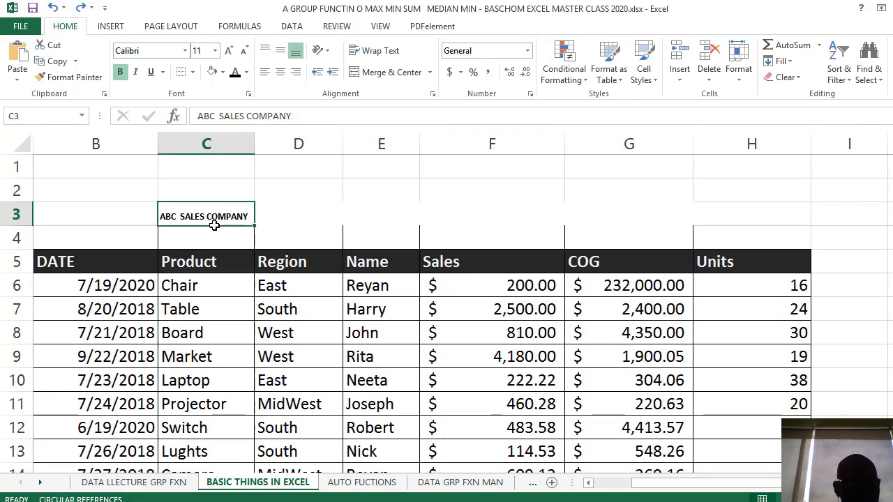
key(ctrl+z)
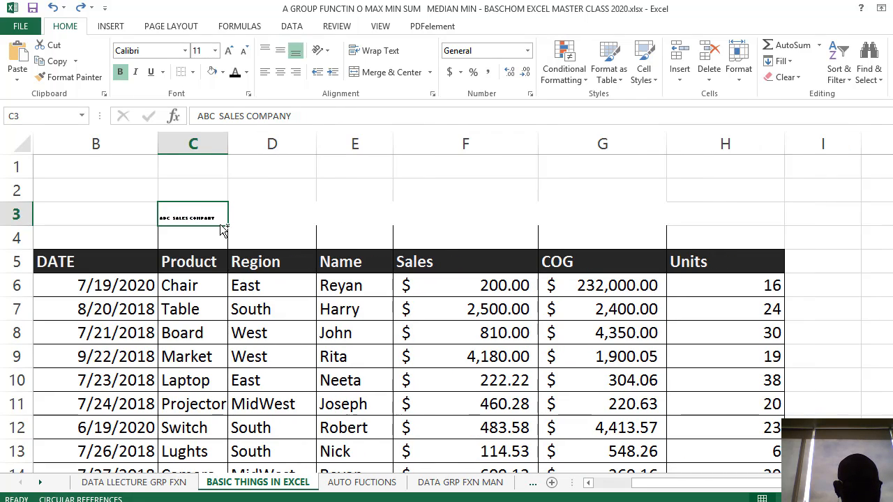
key(ctrl+z)
Apply All Borders to the title cells C3:D3
click(344, 221)
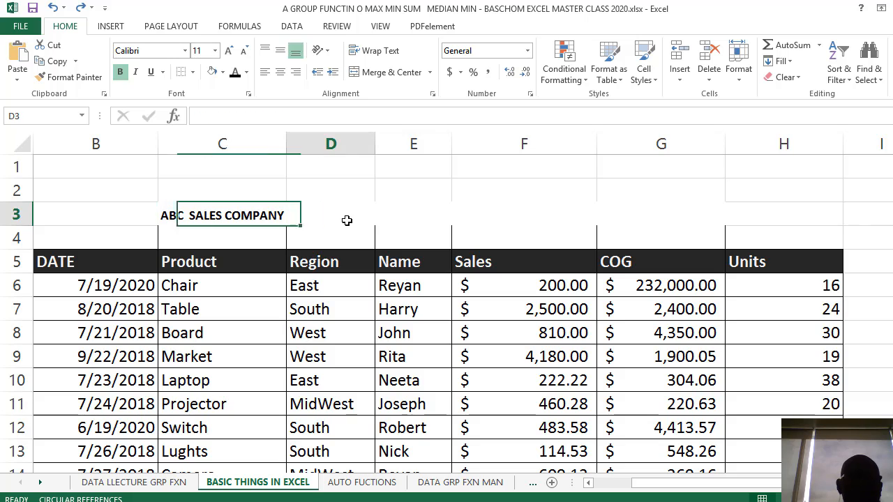
drag(257, 208, 349, 208)
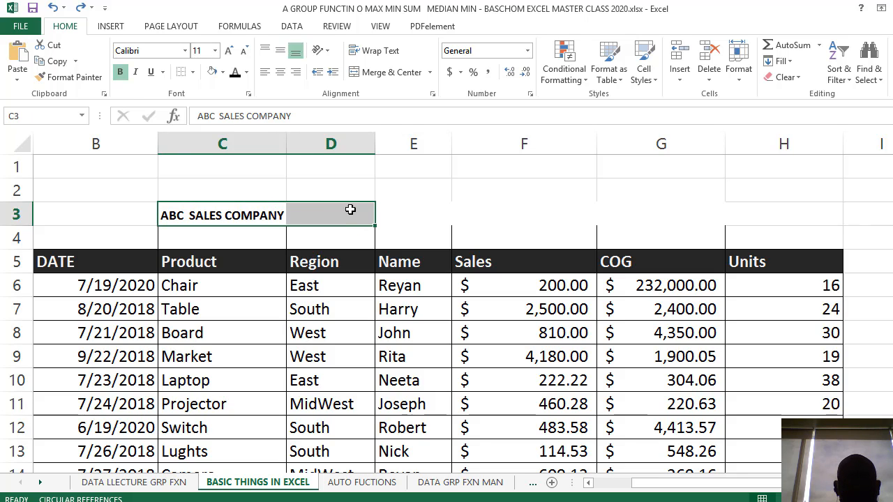
click(304, 194)
drag(277, 212, 340, 221)
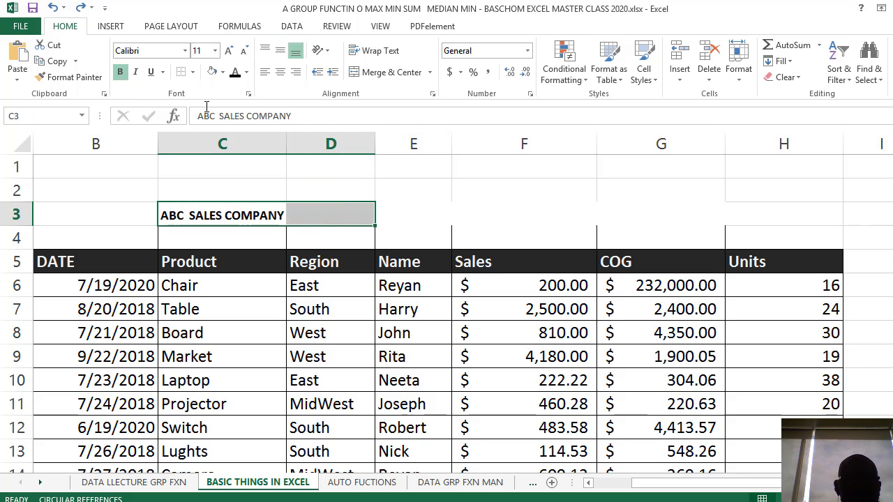
click(194, 76)
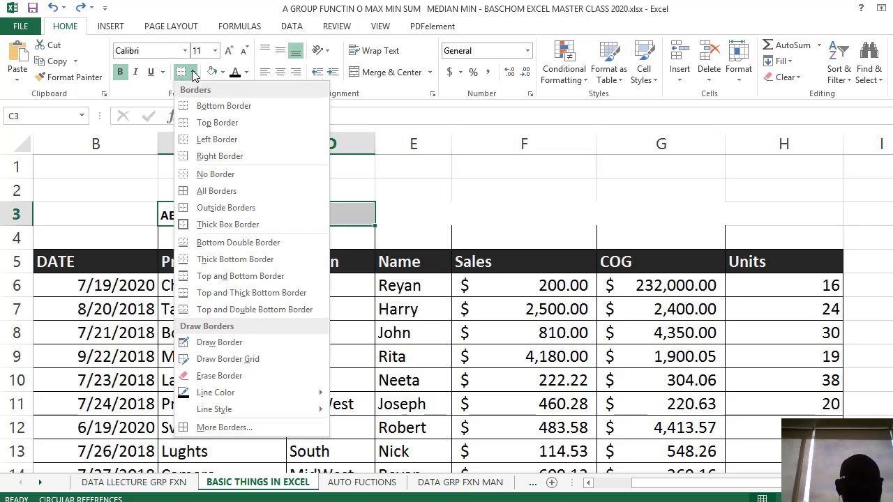
click(171, 191)
click(329, 181)
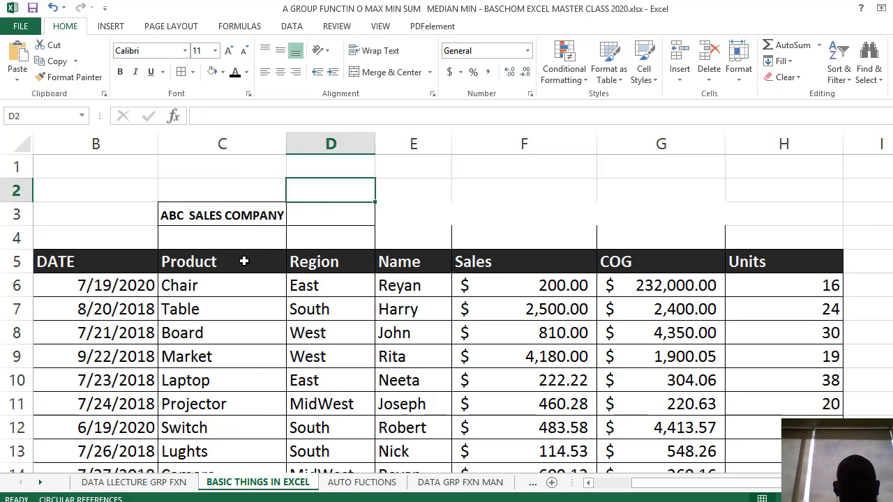
Turn off Shrink to fit for C3:D3 and merge the two cells
click(227, 240)
drag(193, 215, 342, 218)
right_click(290, 221)
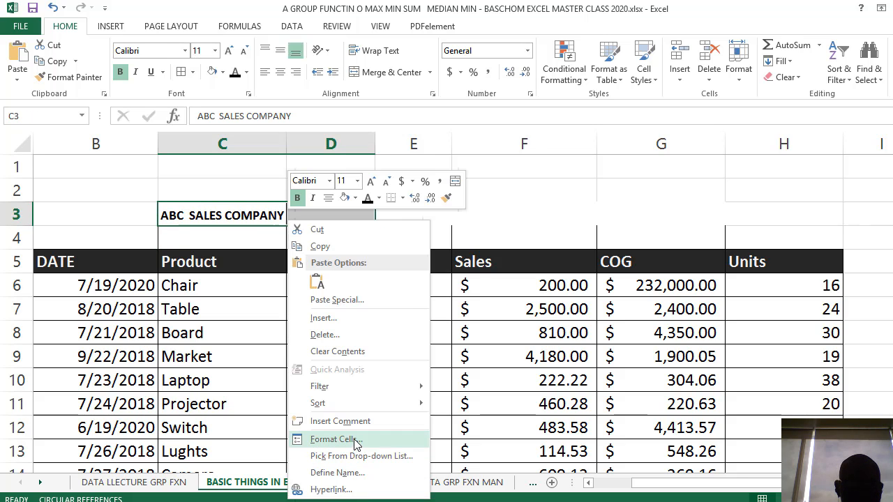
click(333, 439)
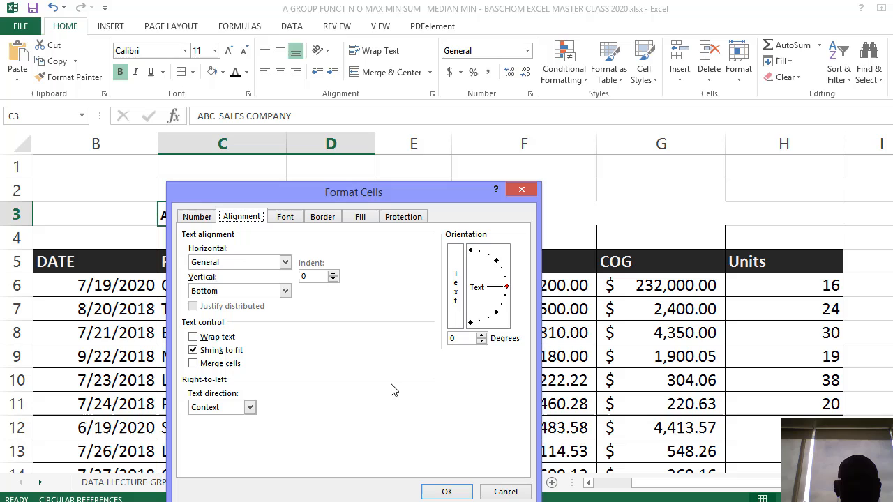
click(203, 353)
click(194, 363)
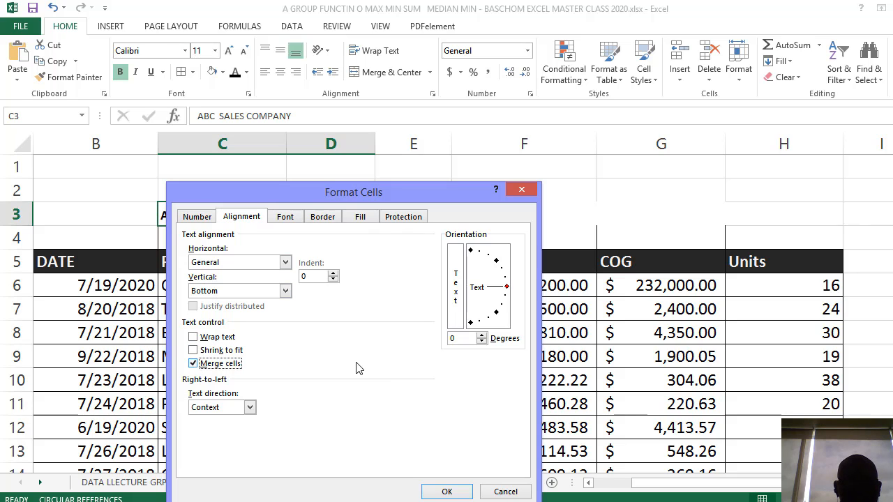
click(446, 492)
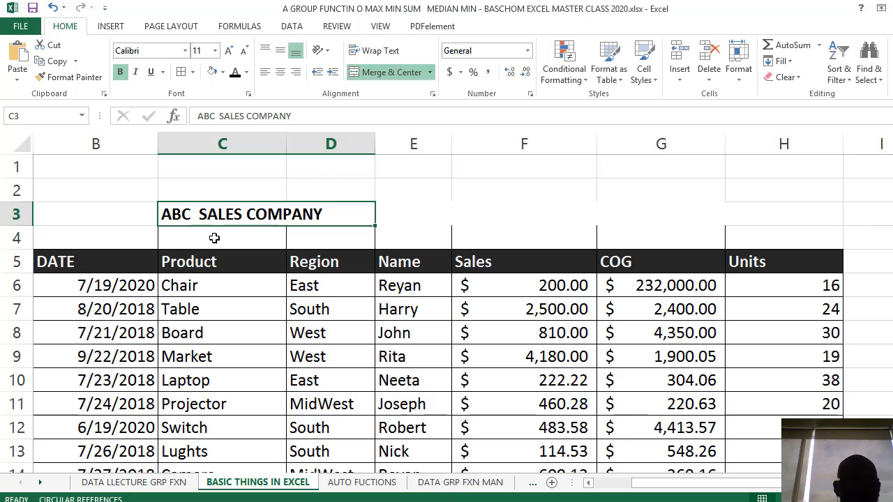
click(242, 195)
click(244, 211)
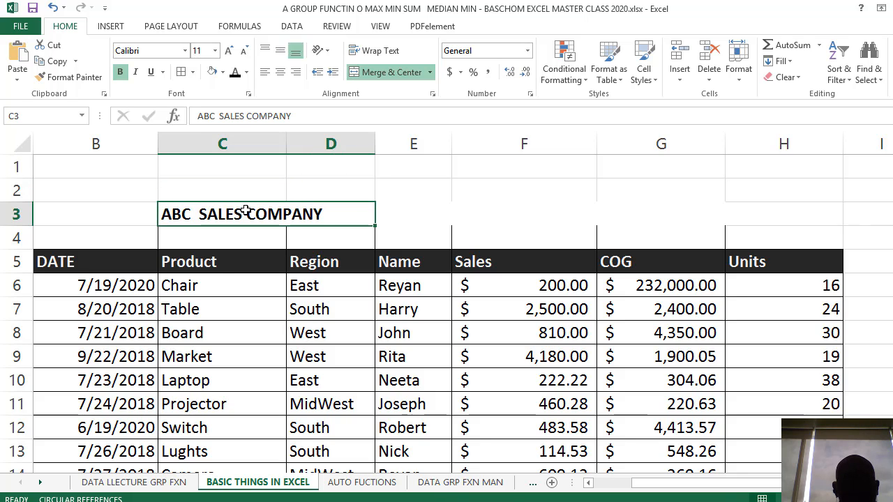
click(278, 331)
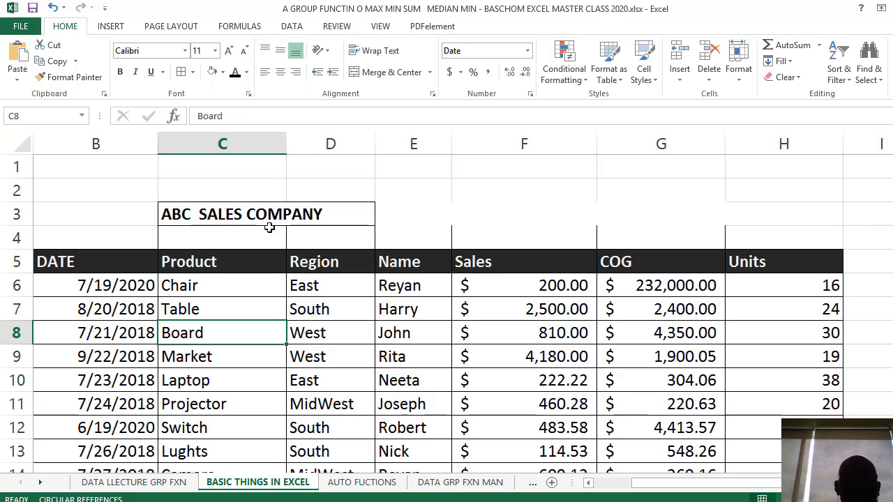
click(269, 220)
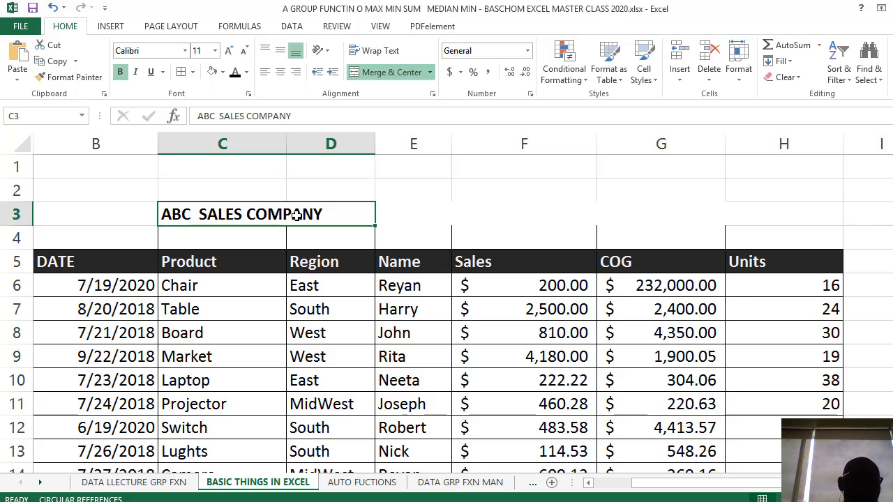
Unmerge the company title cell C3:D3 and turn on Shrink to fit
click(300, 312)
click(272, 208)
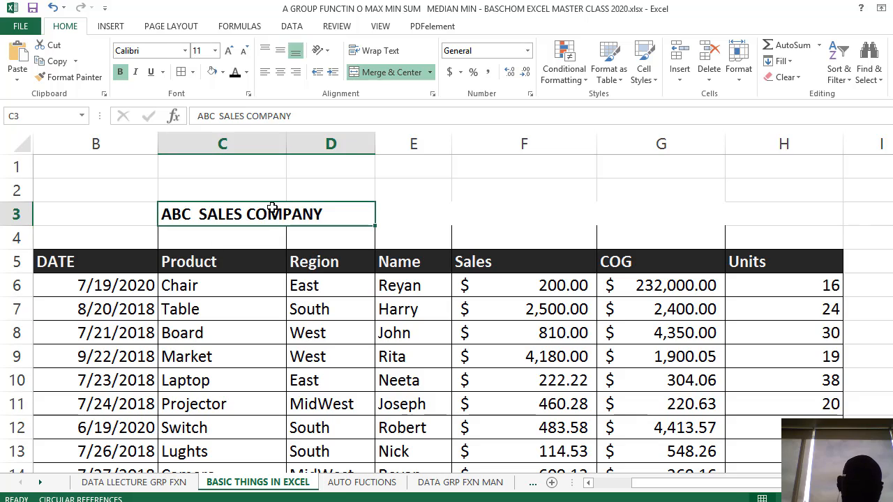
right_click(273, 209)
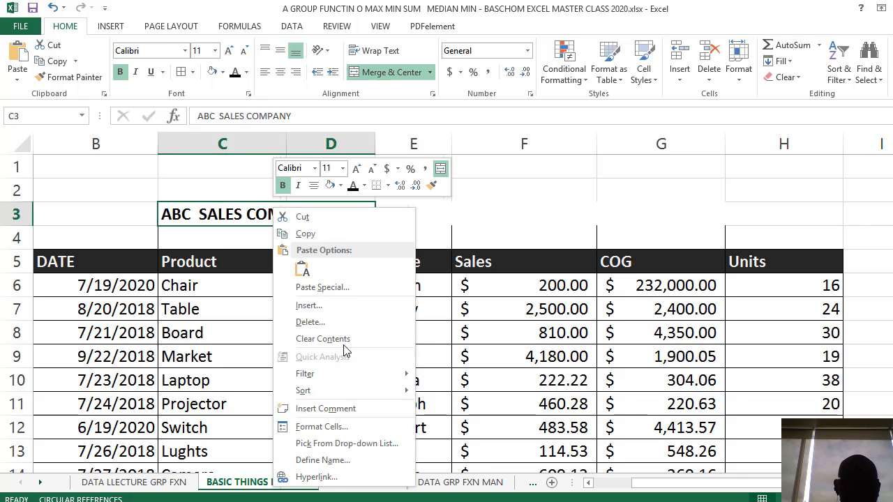
click(327, 428)
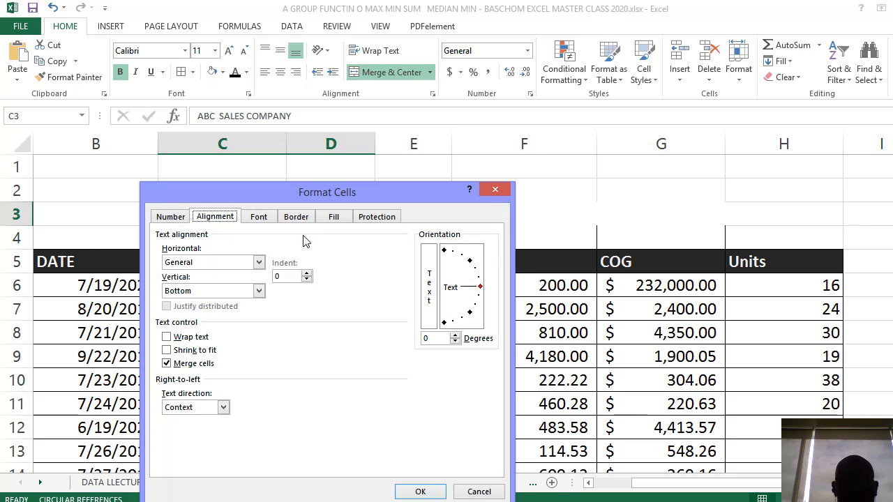
click(168, 363)
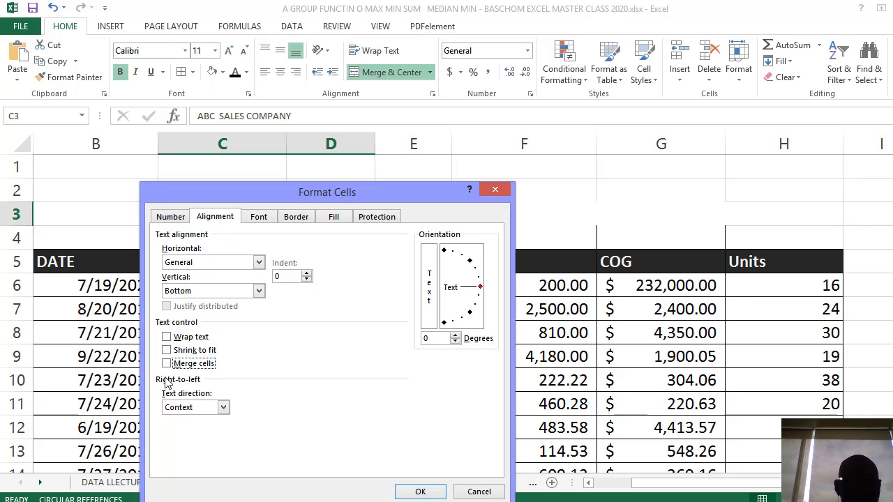
click(419, 491)
click(389, 218)
click(255, 210)
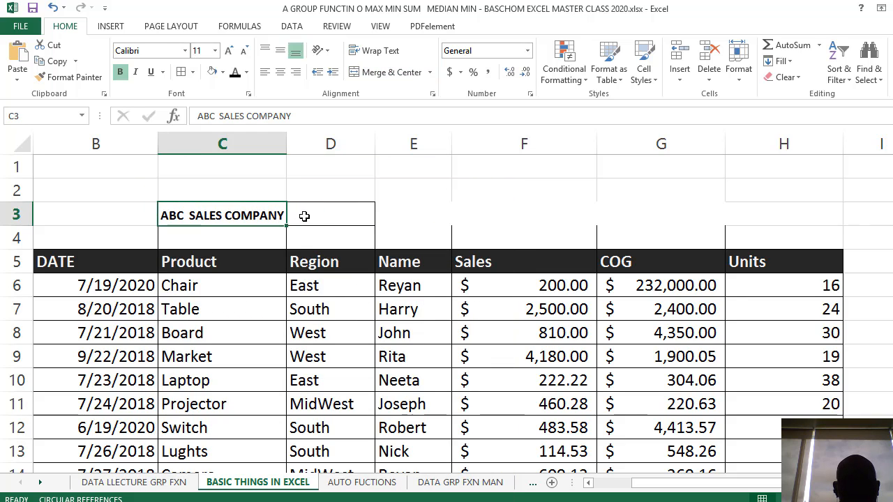
Examine C3 and D3 individually to check how the title sits in the separated cells
click(304, 217)
click(254, 217)
click(308, 220)
click(258, 232)
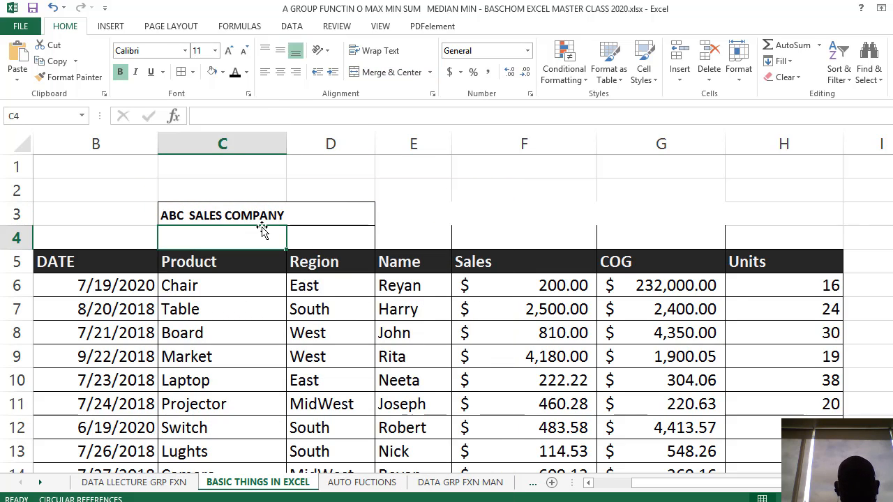
click(250, 214)
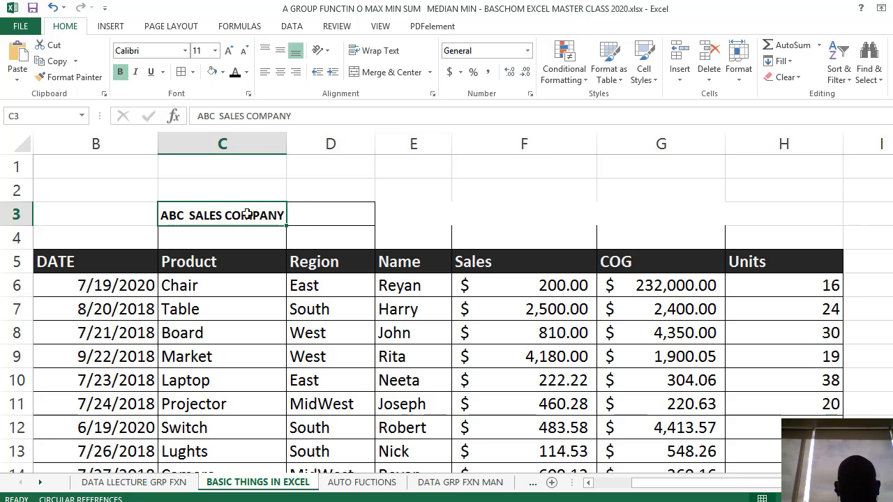
click(299, 212)
scroll(299, 296, down, 2)
scroll(300, 295, up, 2)
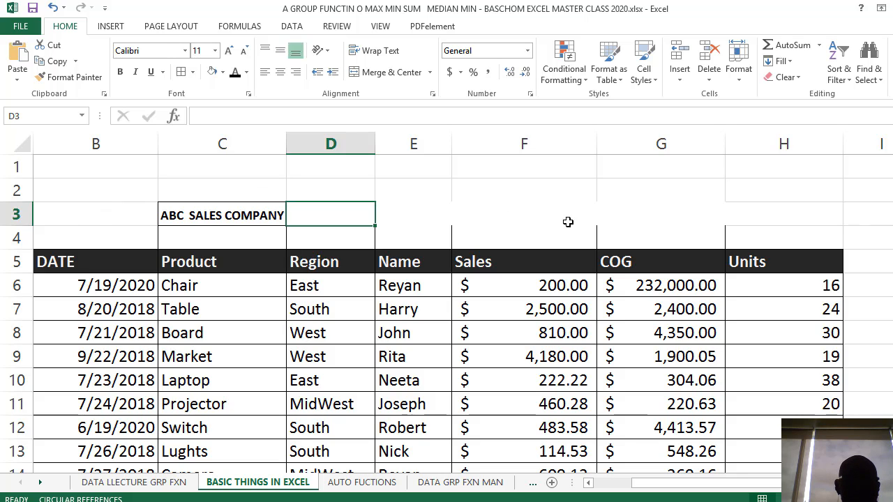
Hide row 3, which holds the company title, and unhide it again
click(206, 220)
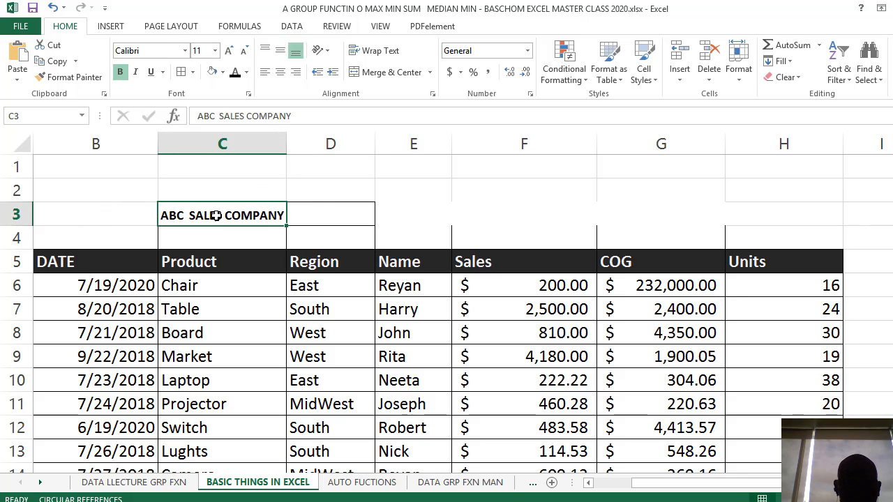
click(15, 214)
right_click(20, 216)
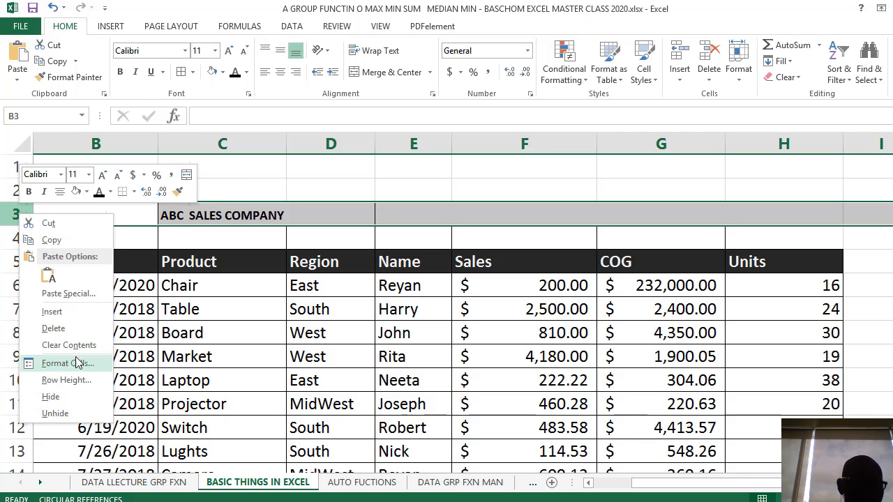
click(66, 398)
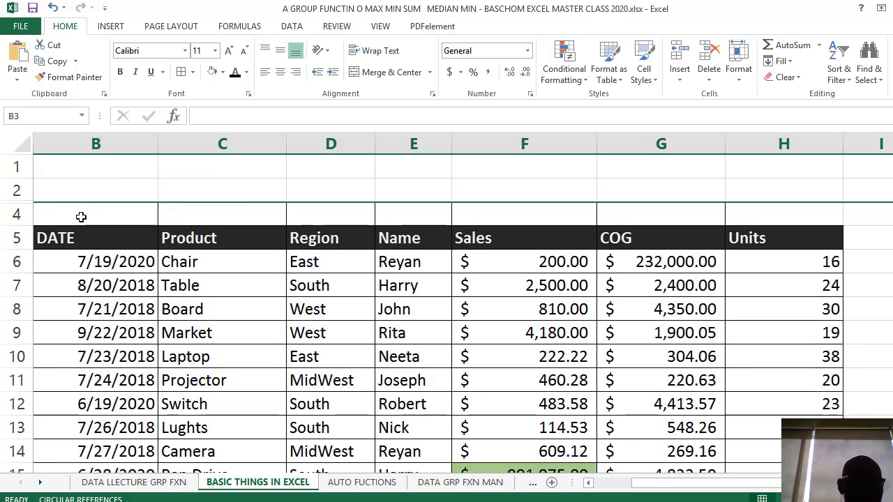
right_click(31, 203)
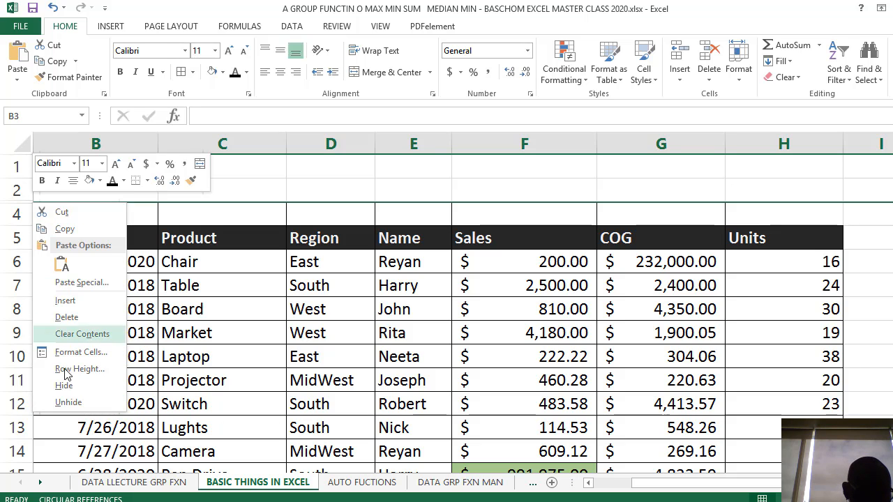
click(69, 403)
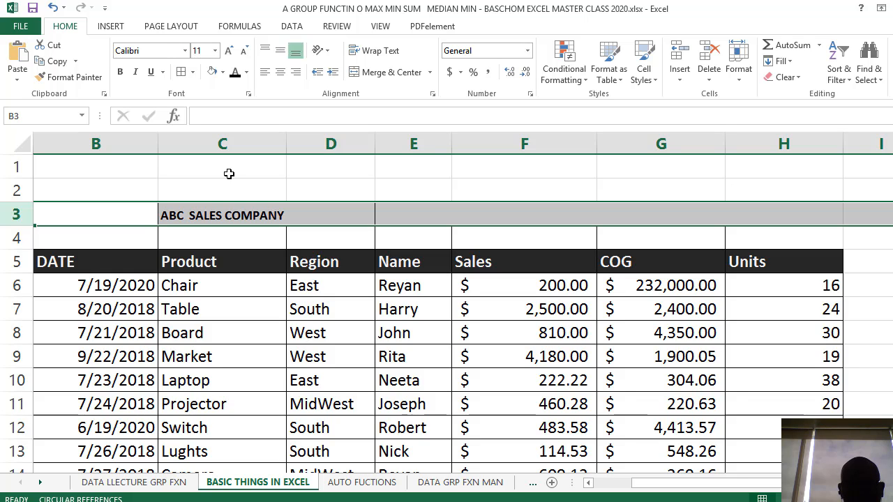
click(258, 312)
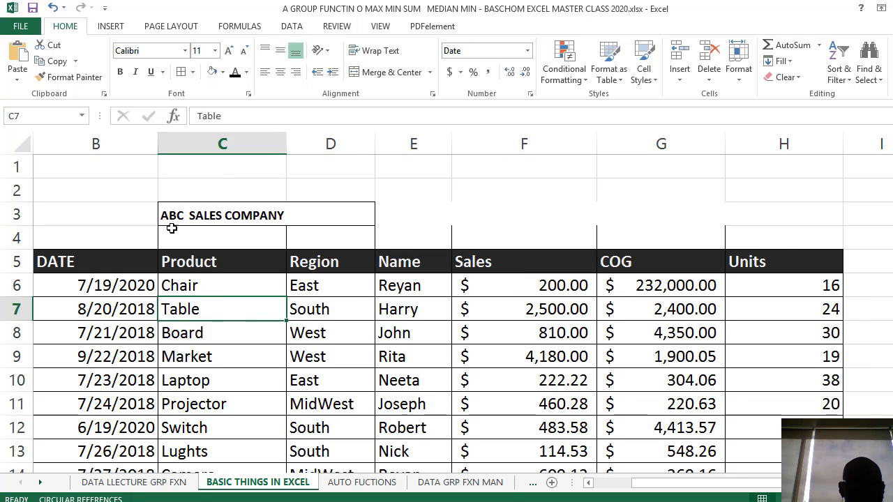
Hide the company title's row 3 a second time and undo the hiding
click(180, 215)
click(16, 212)
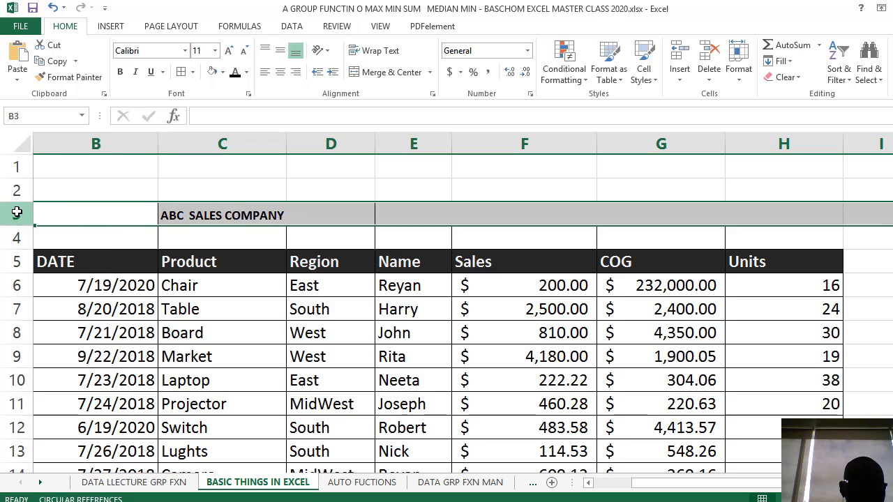
right_click(17, 214)
click(75, 394)
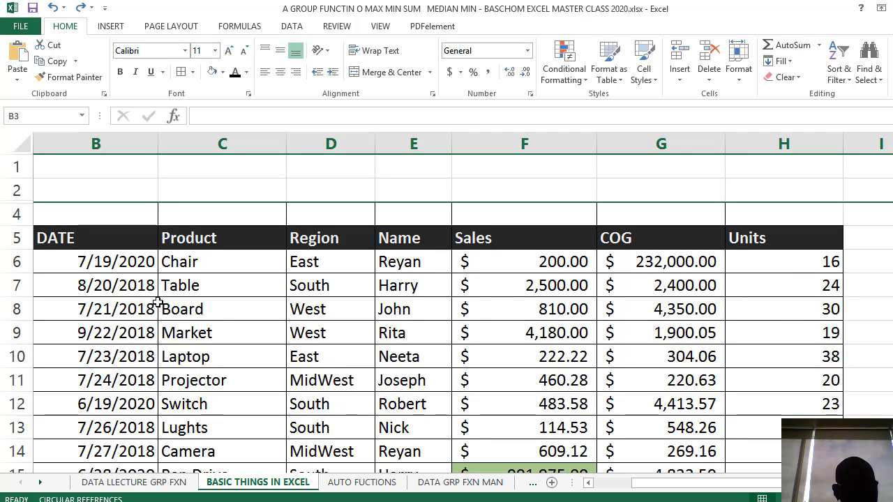
key(ctrl+z)
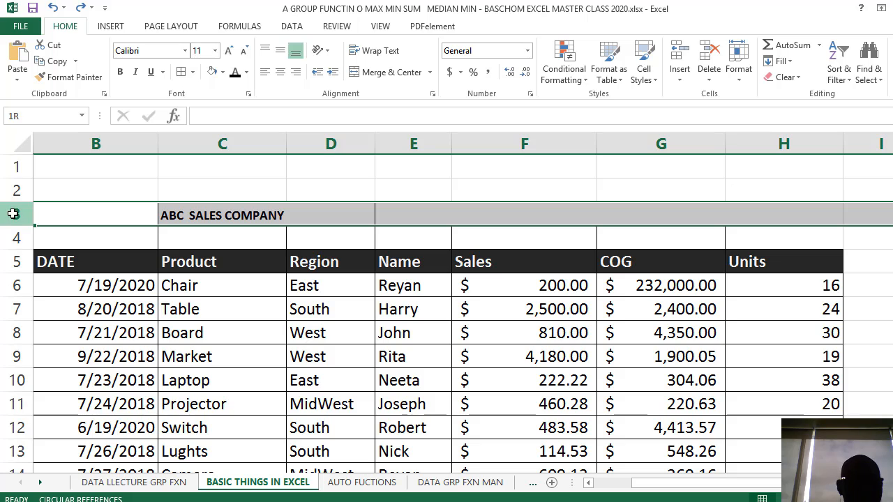
Hide row 3 with the company title once more and unhide it from the boundary between rows 2 and 4
right_click(11, 213)
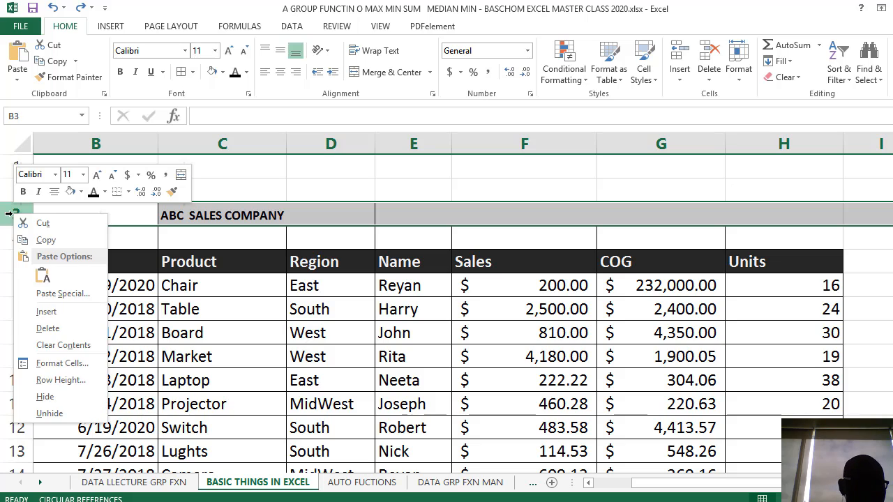
click(69, 397)
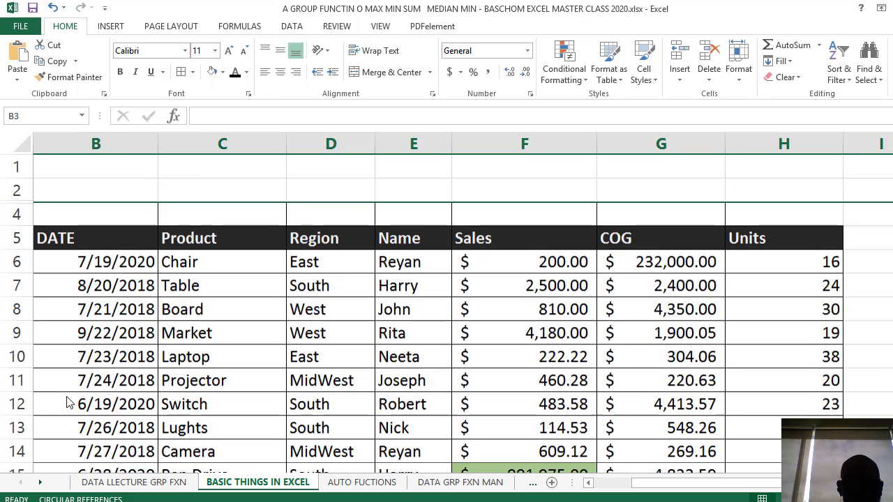
right_click(25, 202)
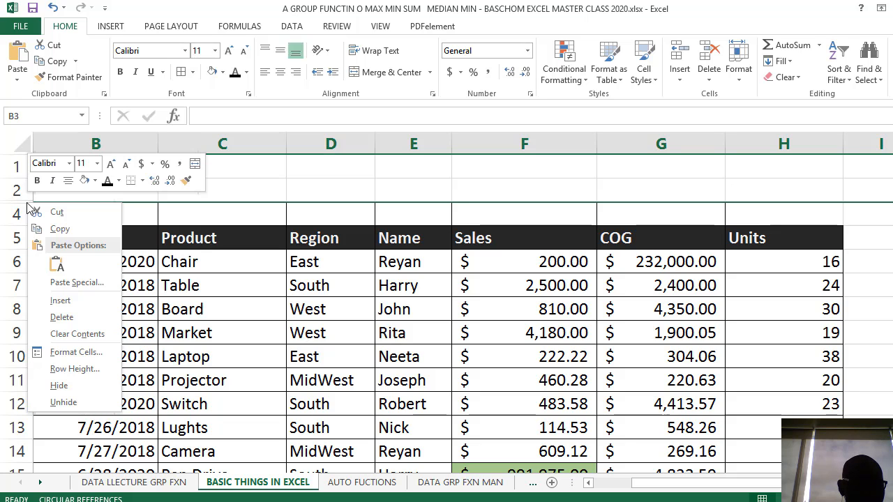
click(75, 405)
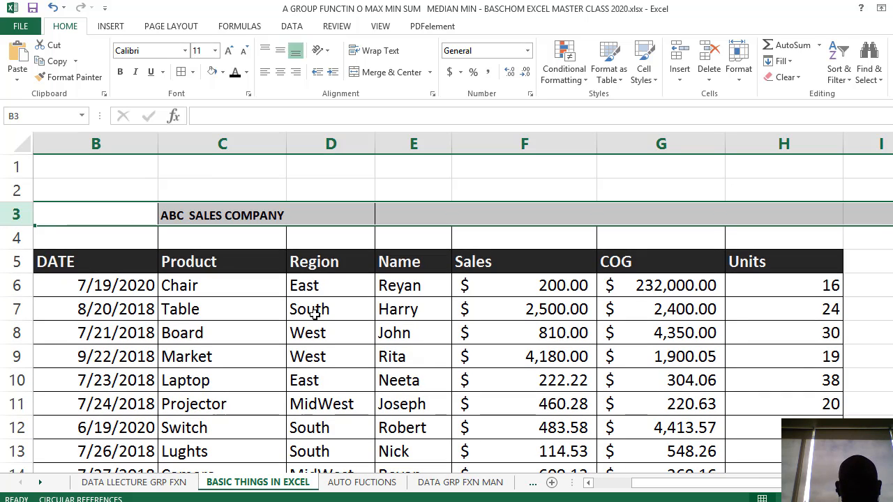
click(313, 312)
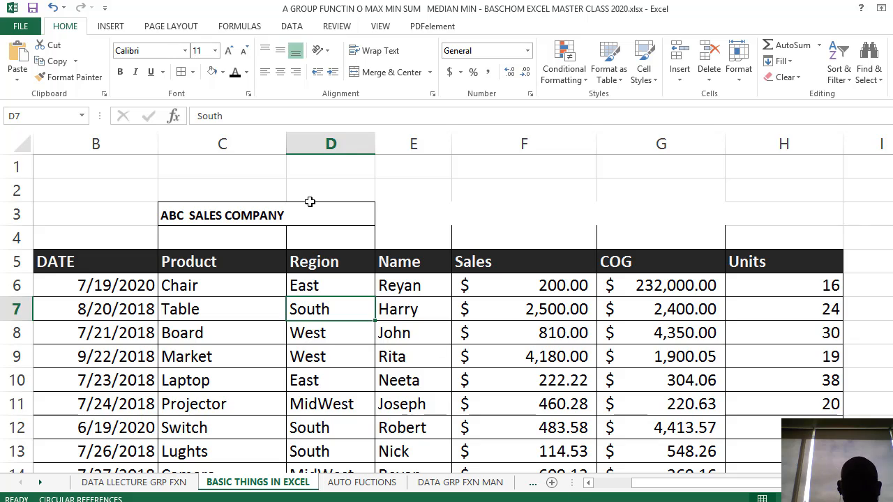
click(257, 209)
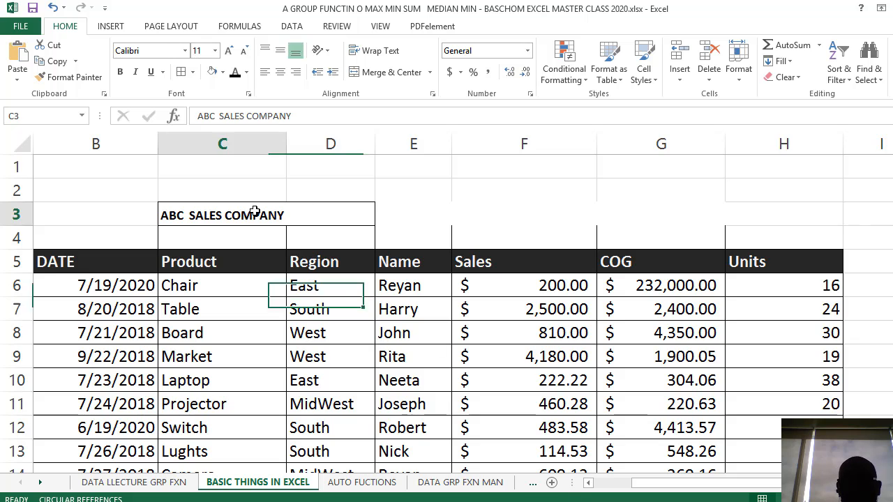
click(620, 141)
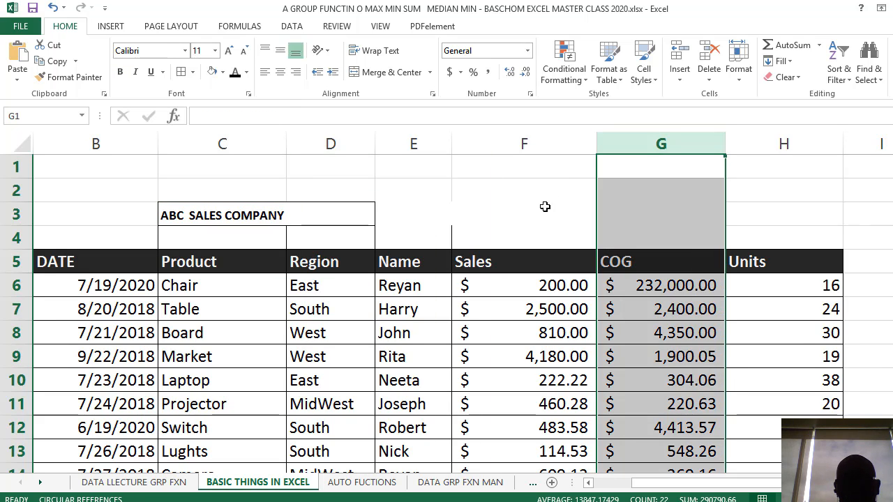
click(275, 235)
click(526, 200)
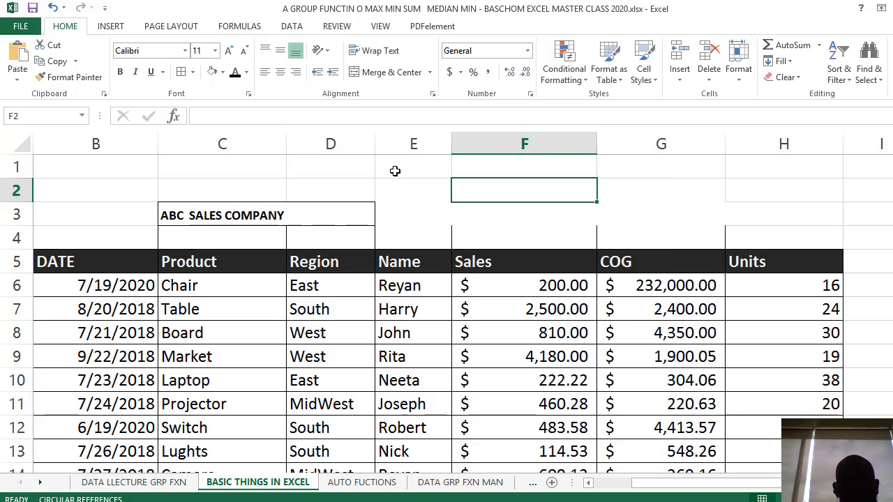
click(258, 171)
click(234, 242)
click(229, 207)
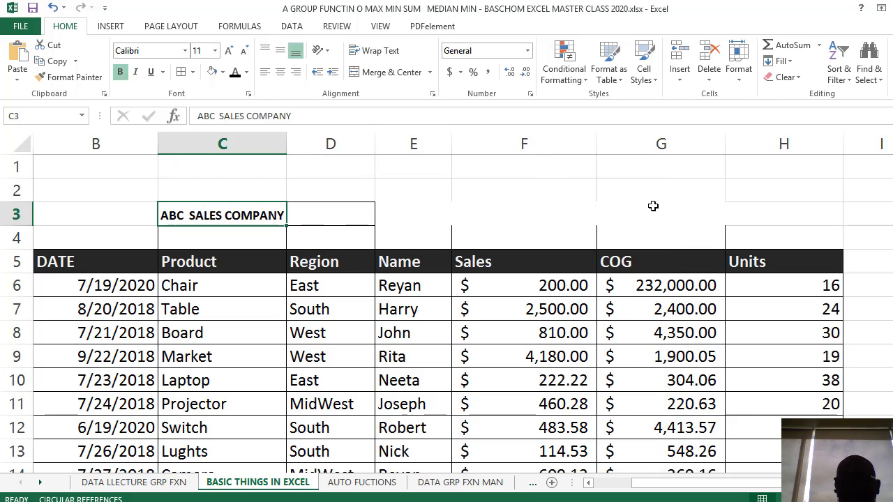
click(674, 262)
scroll(656, 259, down, 2)
scroll(619, 242, up, 2)
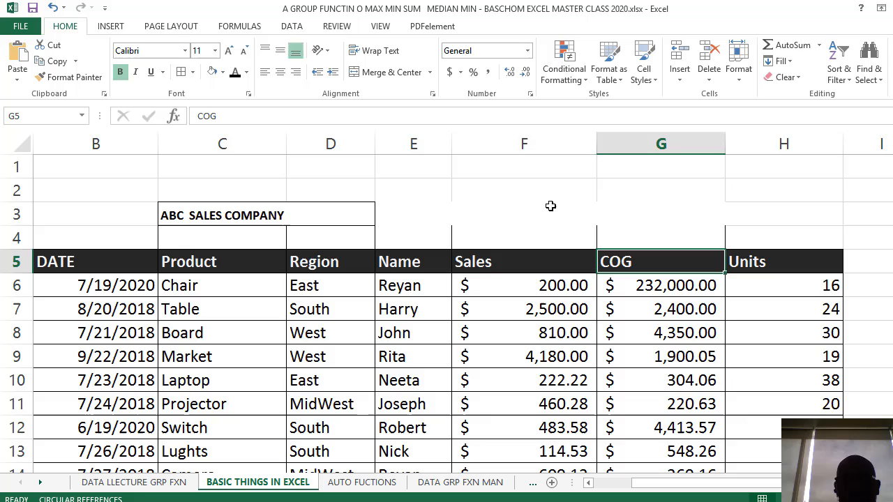
Hide the entire Sales column F
click(527, 138)
scroll(527, 140, down, 7)
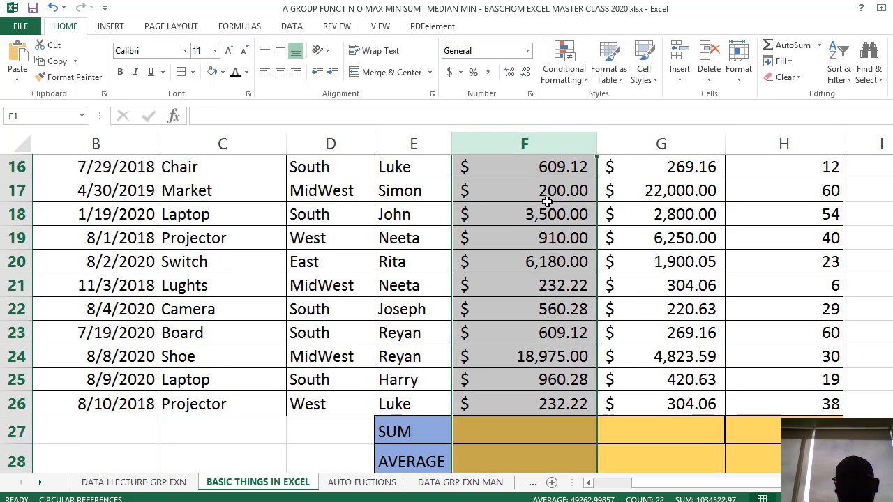
scroll(547, 198, up, 7)
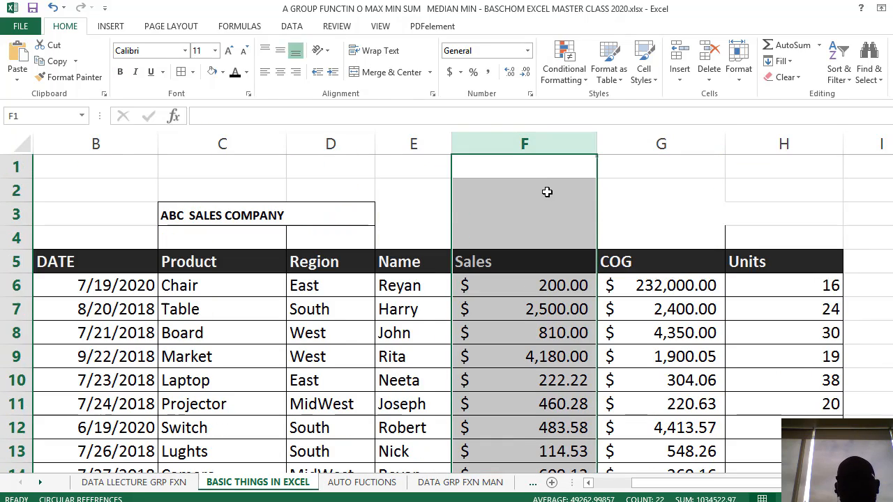
right_click(536, 147)
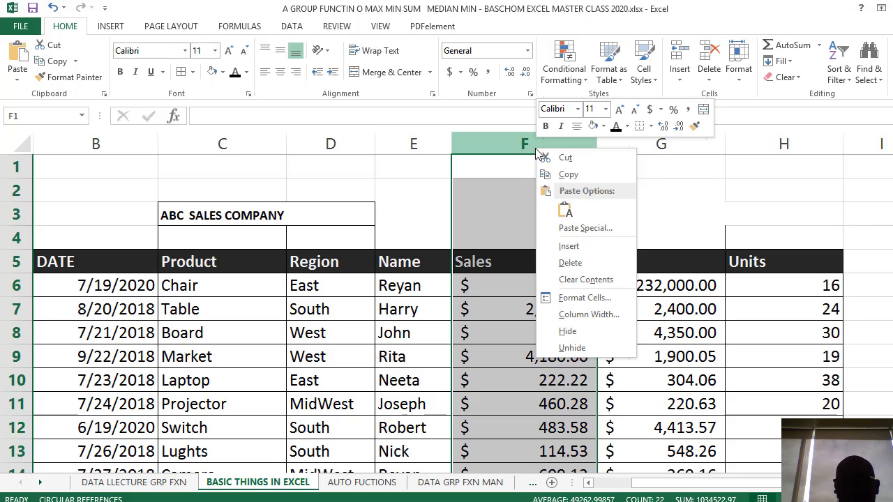
click(577, 332)
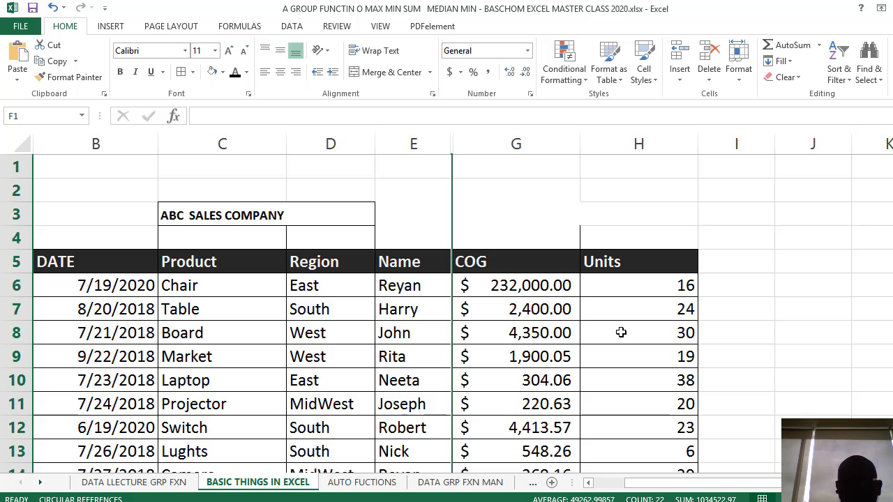
Try to unhide the Sales column F from the boundary between columns E and G with the Unhide command
right_click(451, 149)
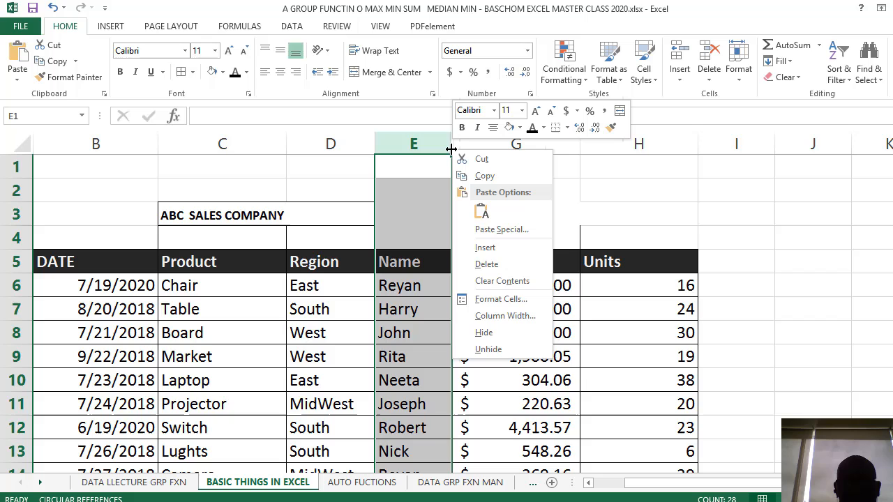
click(495, 350)
click(461, 215)
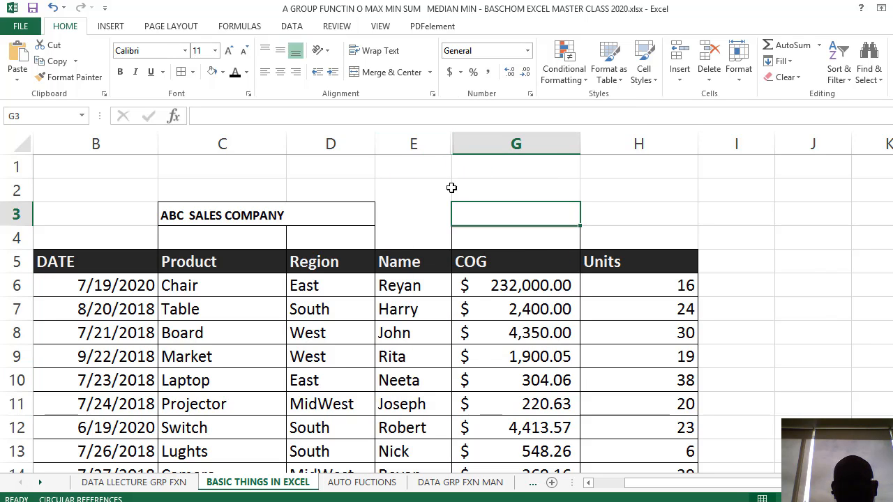
right_click(451, 144)
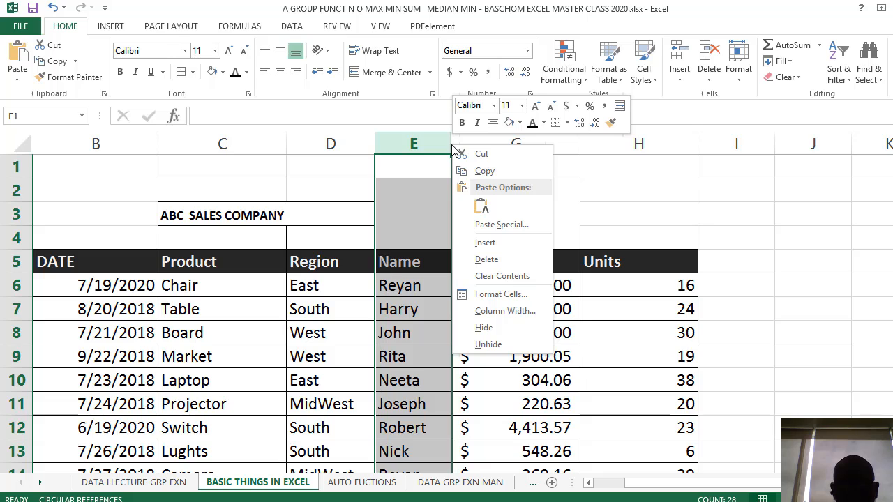
click(499, 345)
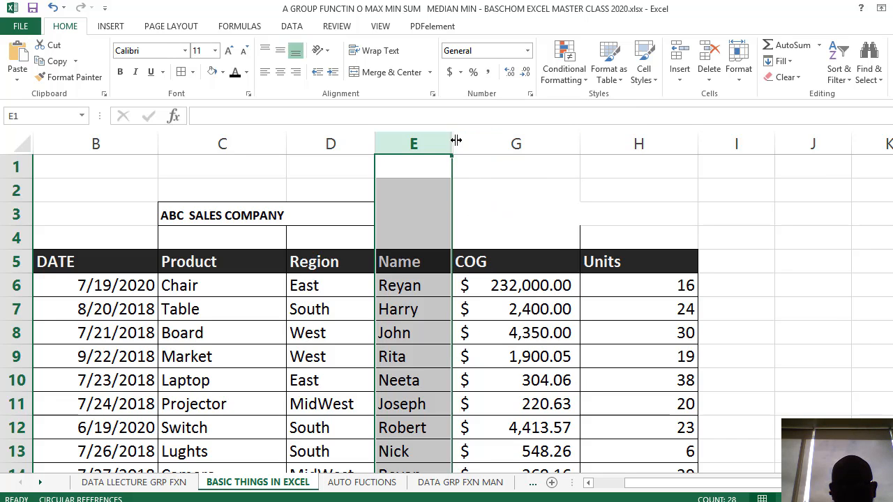
Bring back the hidden Sales column F by widening it from the boundary between columns E and G
drag(454, 143, 563, 151)
click(528, 237)
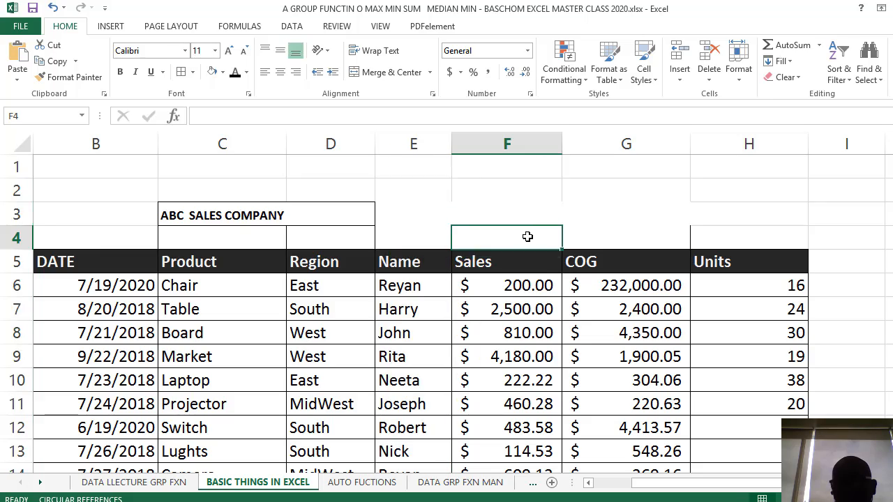
scroll(530, 237, down, 2)
scroll(530, 237, down, 4)
scroll(530, 237, up, 6)
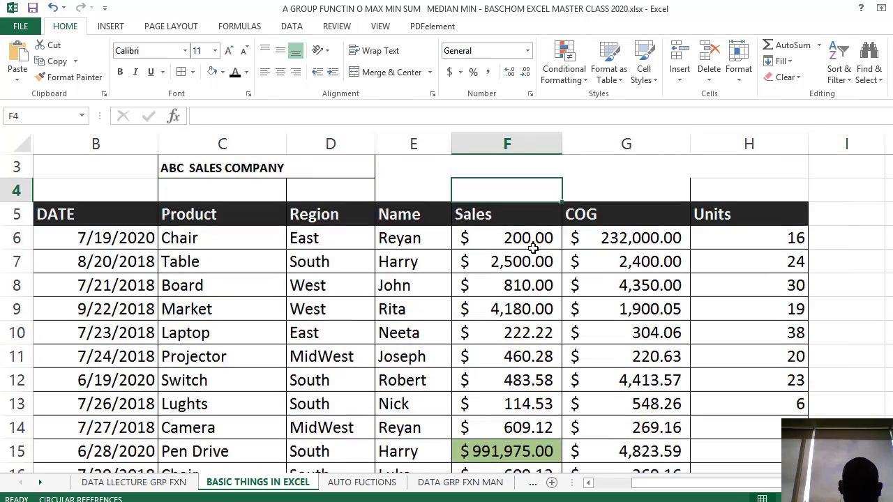
click(517, 205)
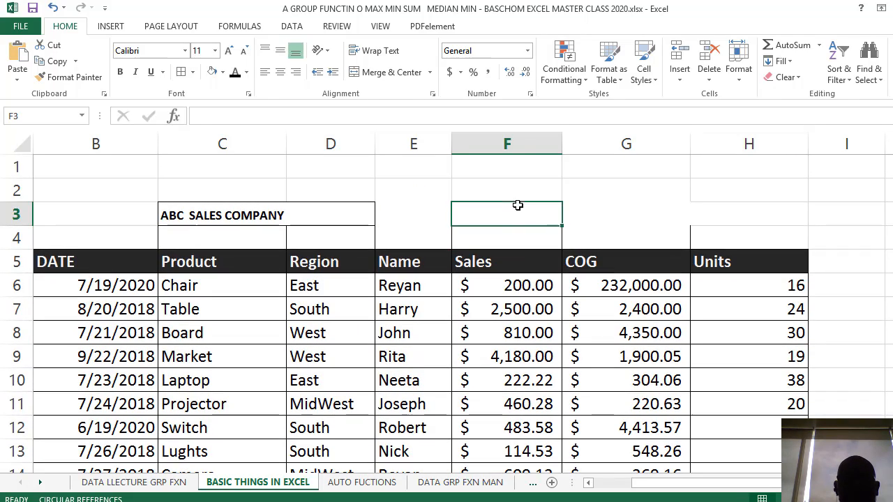
click(508, 159)
click(496, 309)
click(521, 223)
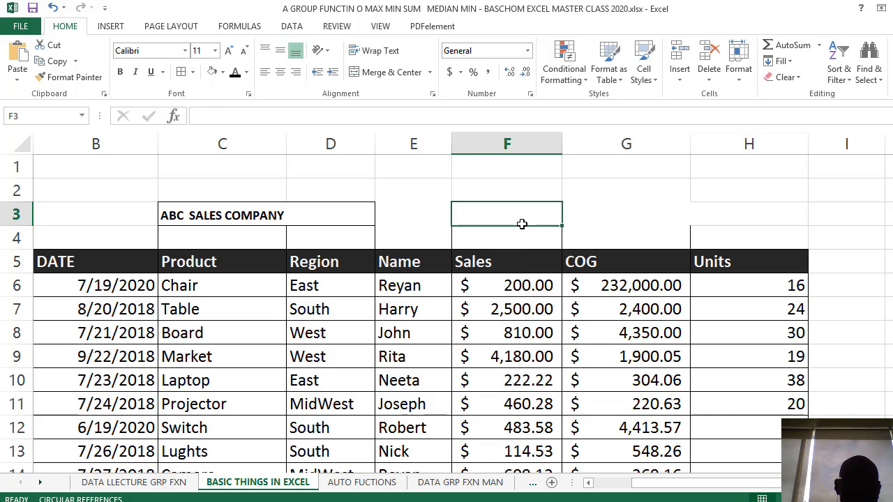
Delete the blank row 1 above the company title
click(18, 167)
right_click(21, 167)
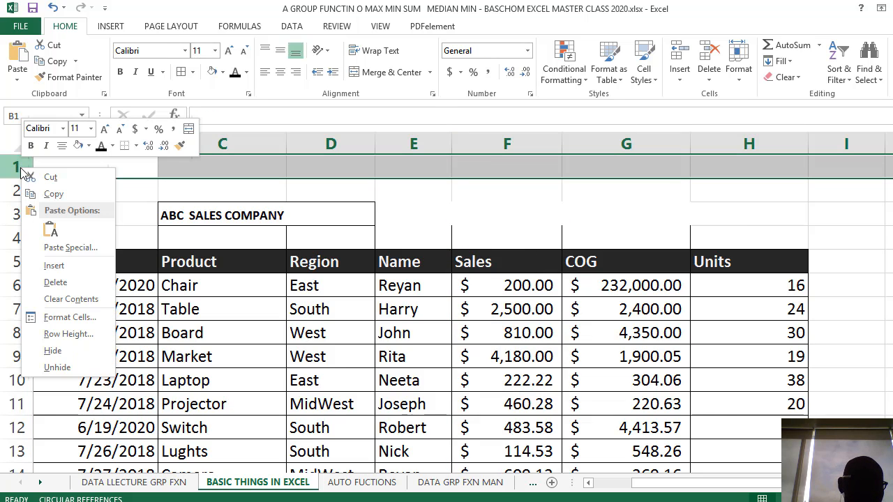
click(58, 282)
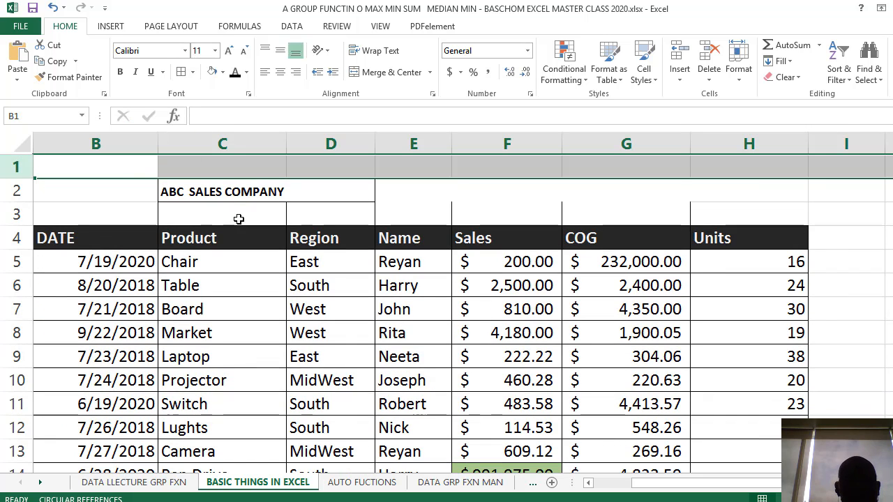
click(217, 198)
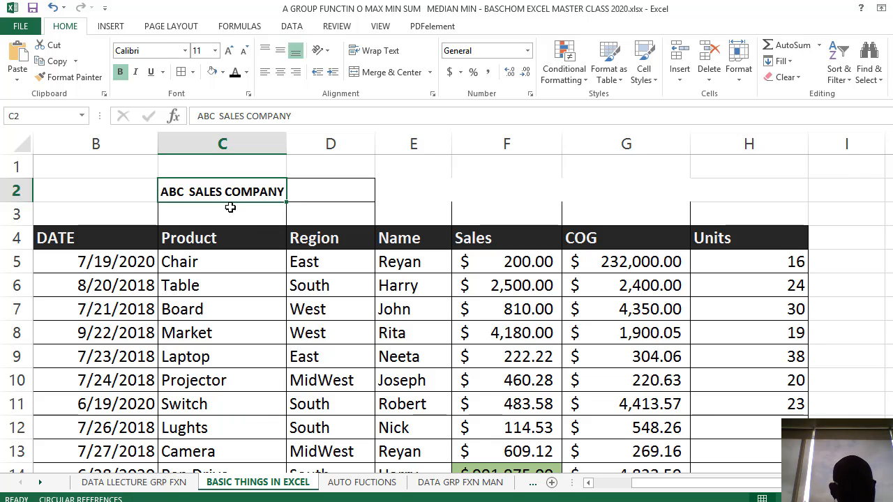
Switch to the presentation slide to check the list of cell formatting topics, and return to the Excel sales sheet
key(alt+Tab)
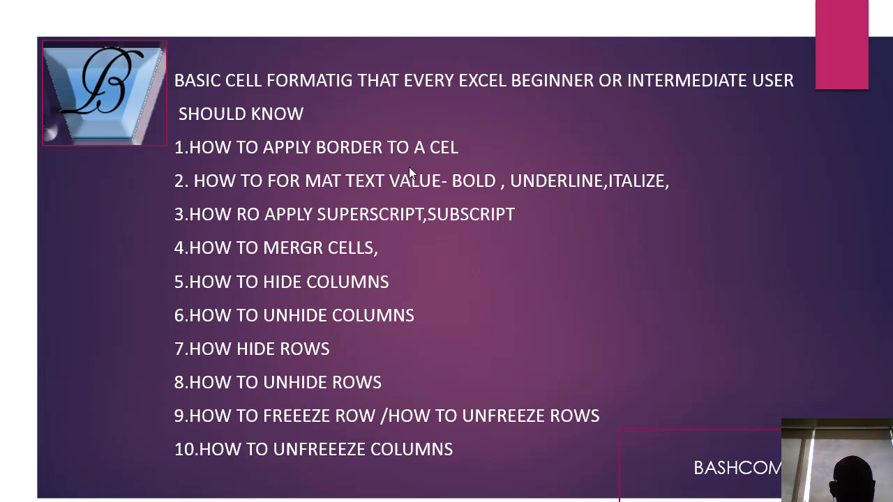
key(alt+Tab)
click(230, 230)
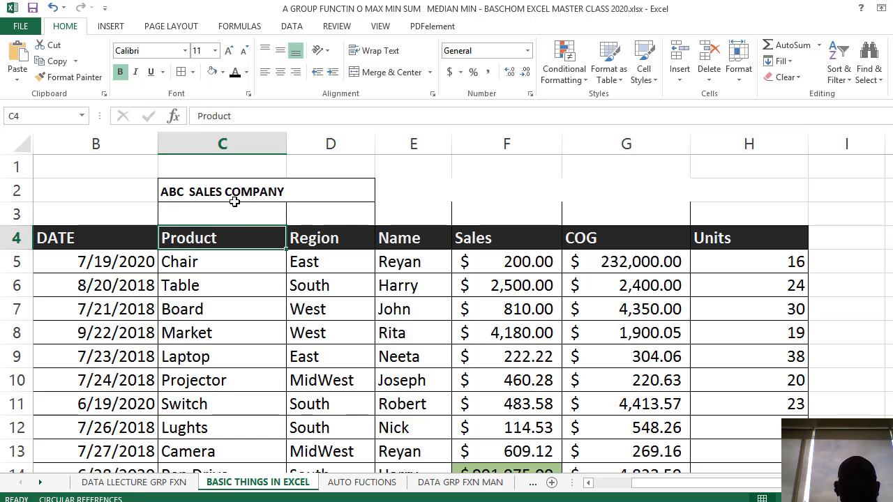
click(233, 199)
click(310, 315)
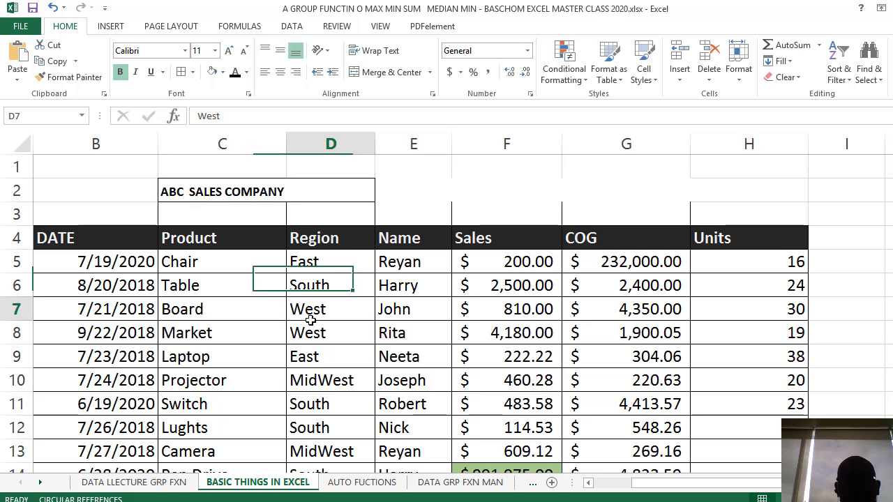
Remove all borders from the company title cell C2 and from the adjacent cell D2
click(211, 188)
click(194, 72)
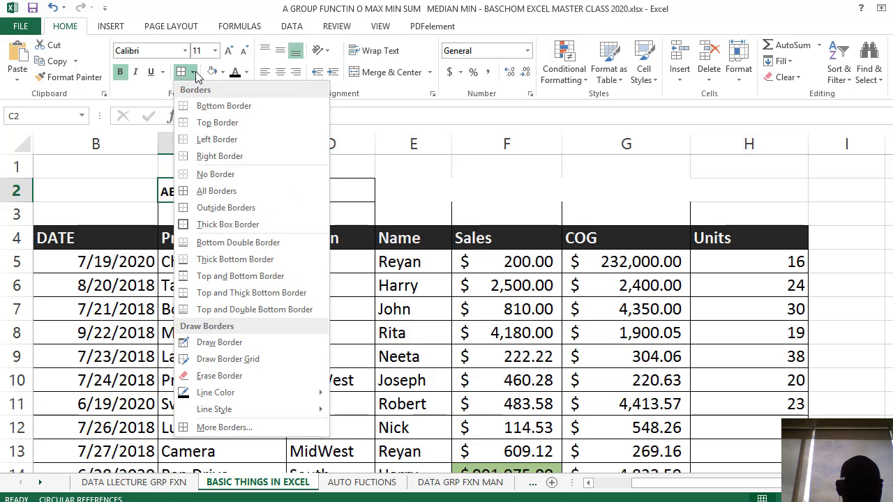
click(225, 174)
click(265, 333)
click(320, 193)
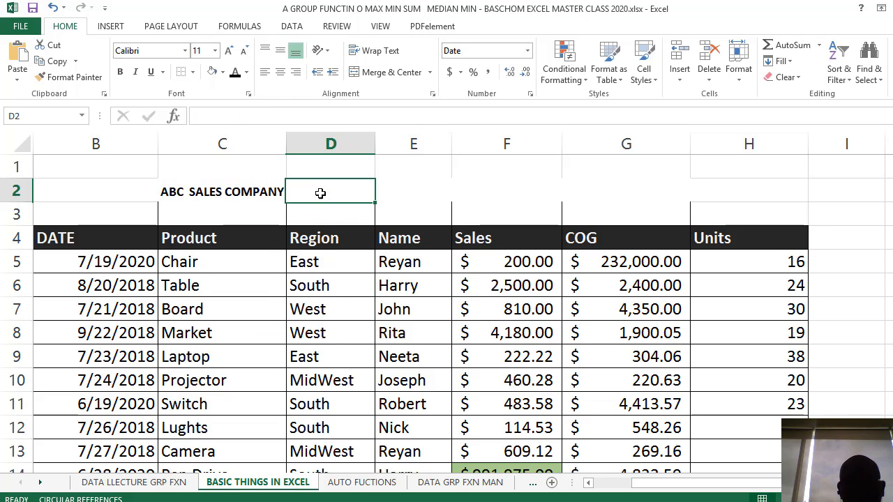
click(193, 72)
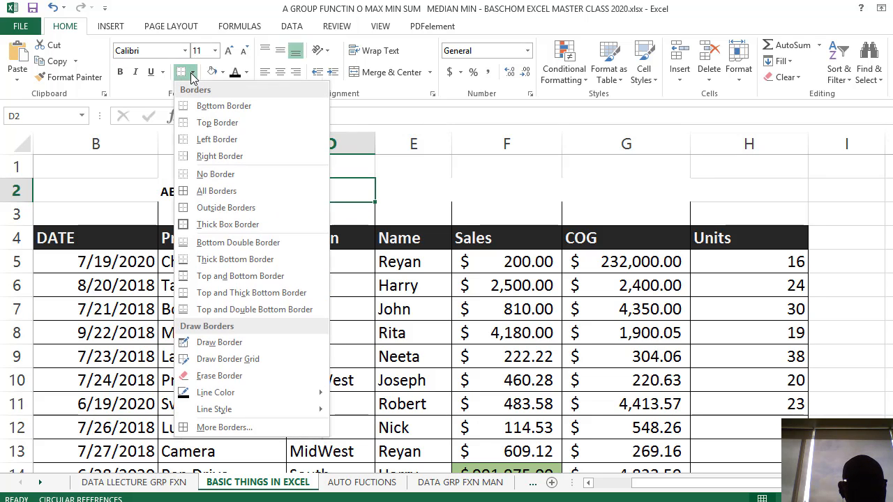
click(221, 174)
click(342, 326)
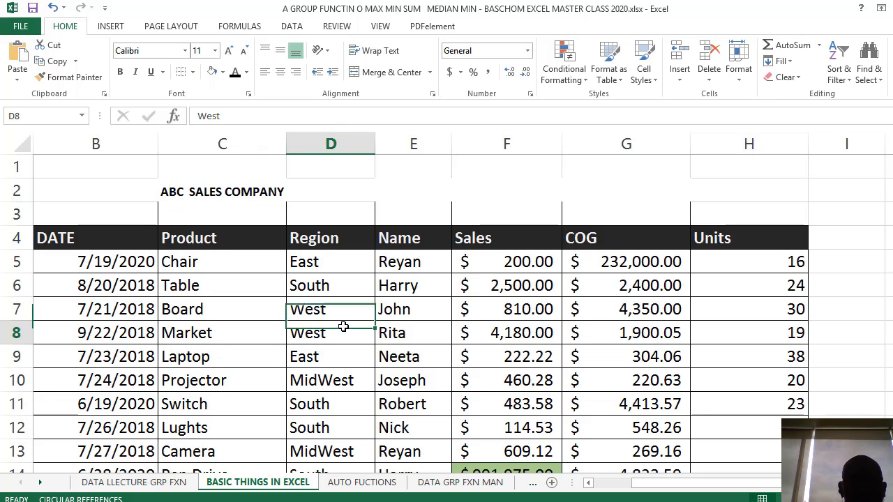
click(327, 196)
click(359, 286)
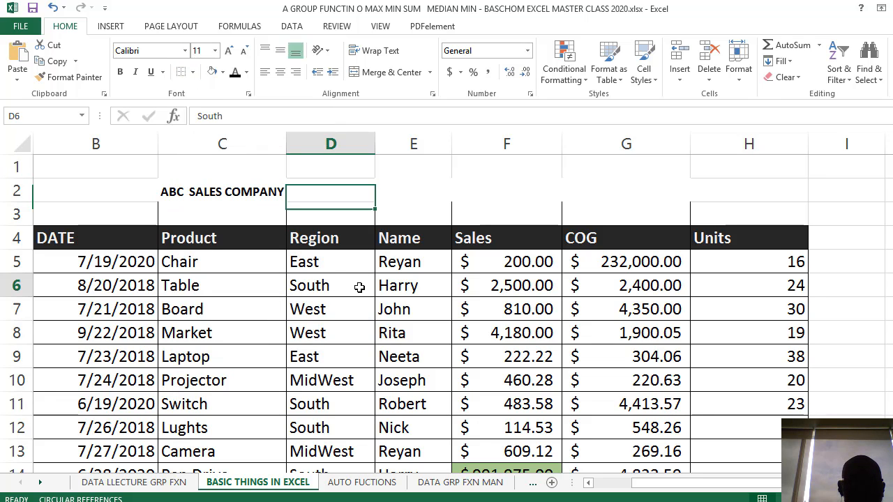
Try a thick box border on the company title cell C2 and undo it
click(263, 209)
click(237, 183)
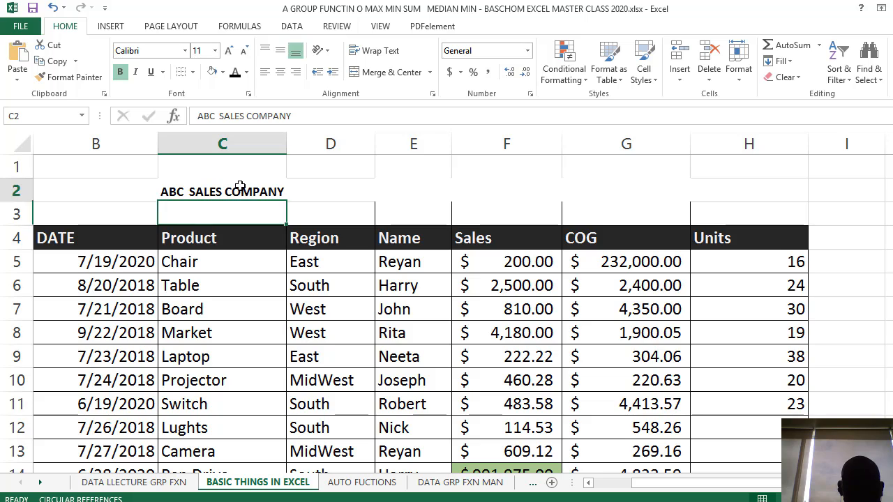
click(194, 72)
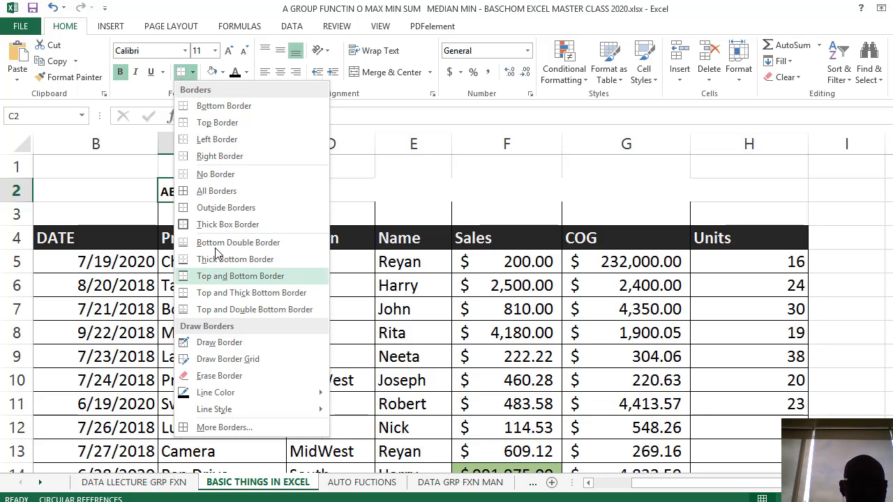
click(247, 229)
click(343, 195)
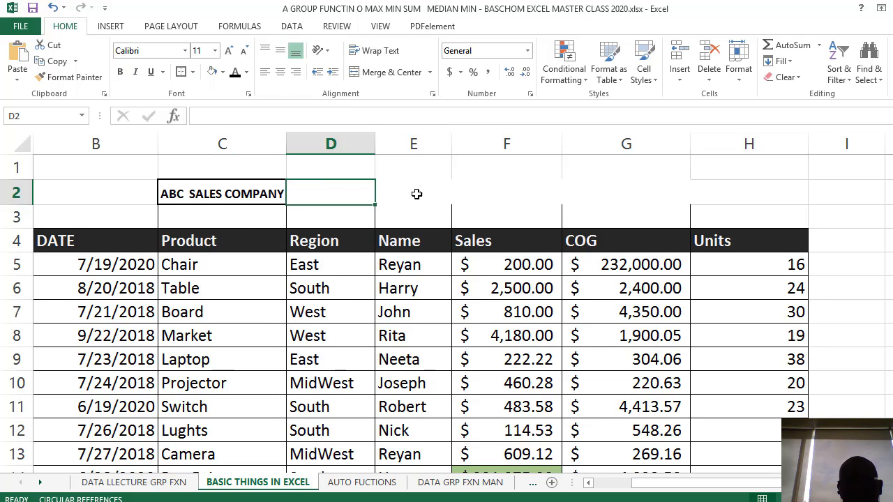
click(611, 187)
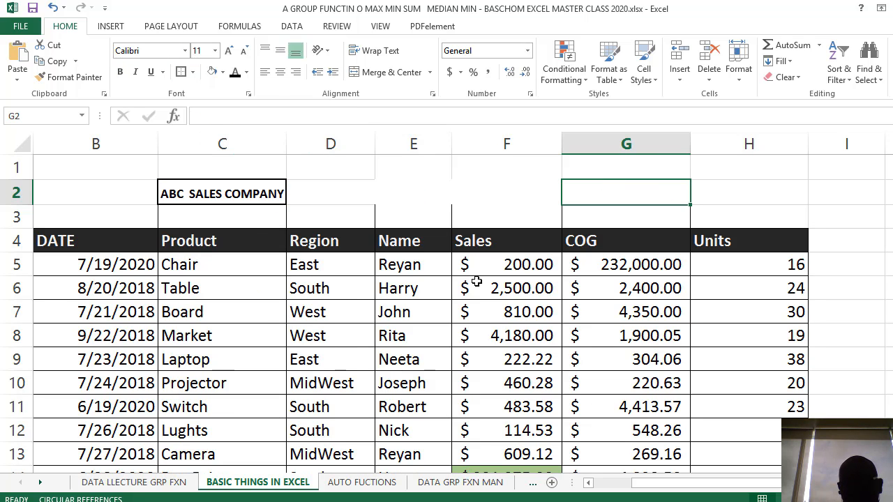
click(218, 193)
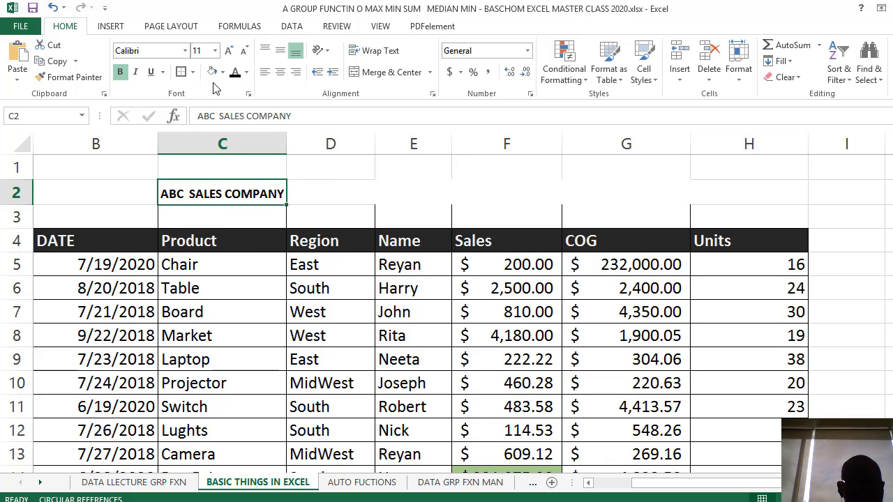
key(ctrl+z)
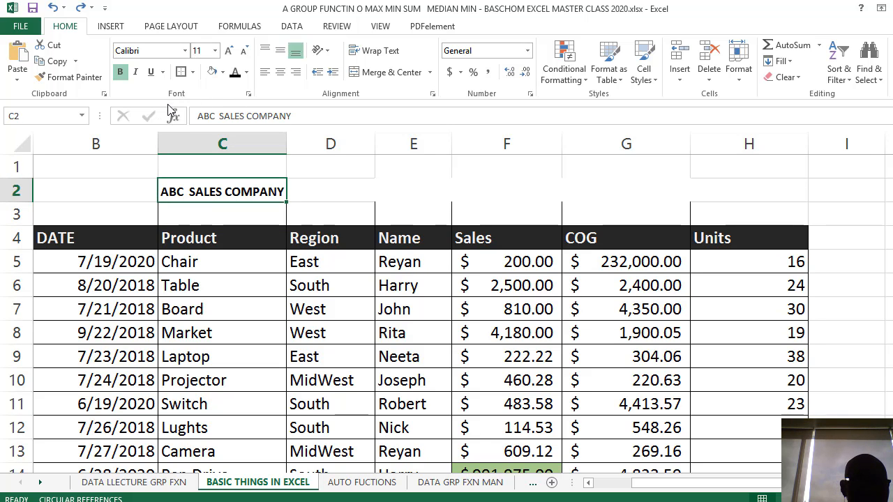
Add a top border and a bottom border to the company title cell C2
click(193, 72)
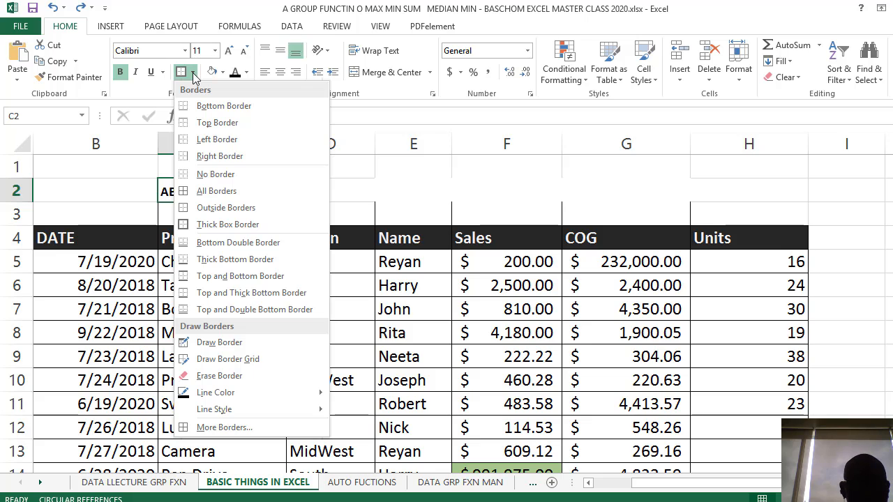
click(239, 127)
click(348, 189)
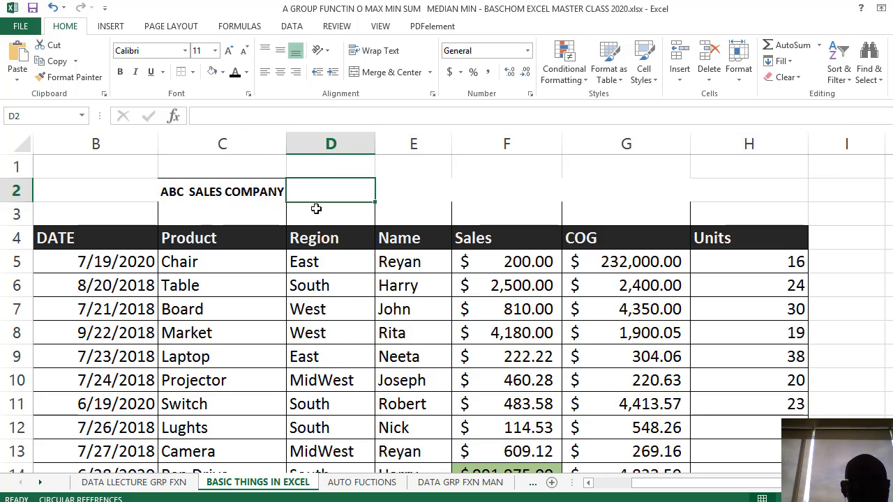
click(234, 181)
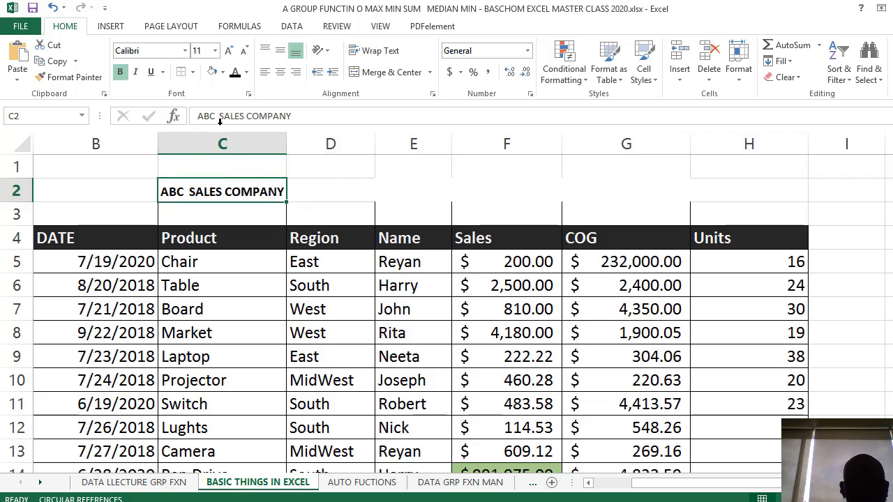
click(194, 72)
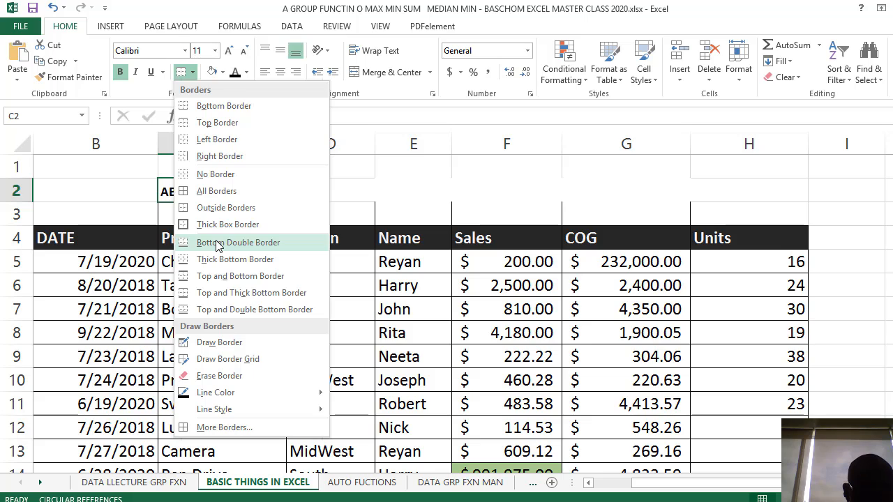
click(240, 109)
click(276, 263)
click(225, 191)
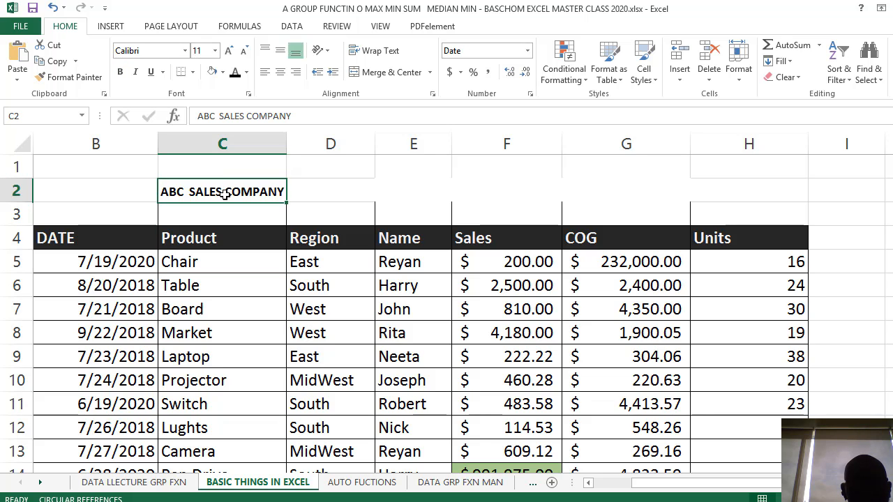
Add a left border and a right border to the company title cell C2
click(193, 73)
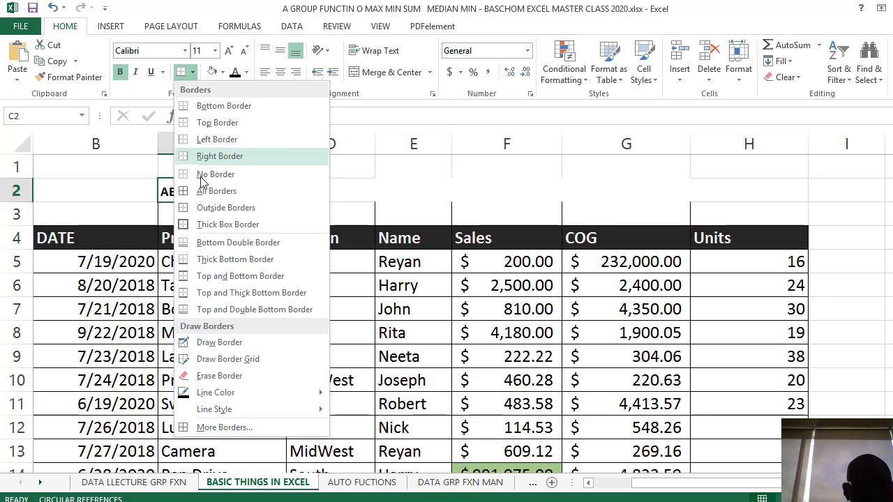
click(216, 139)
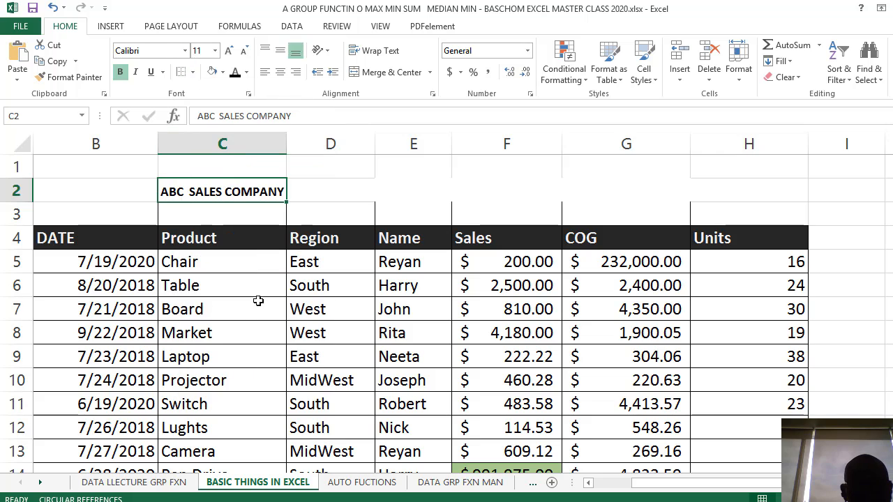
click(257, 307)
click(238, 192)
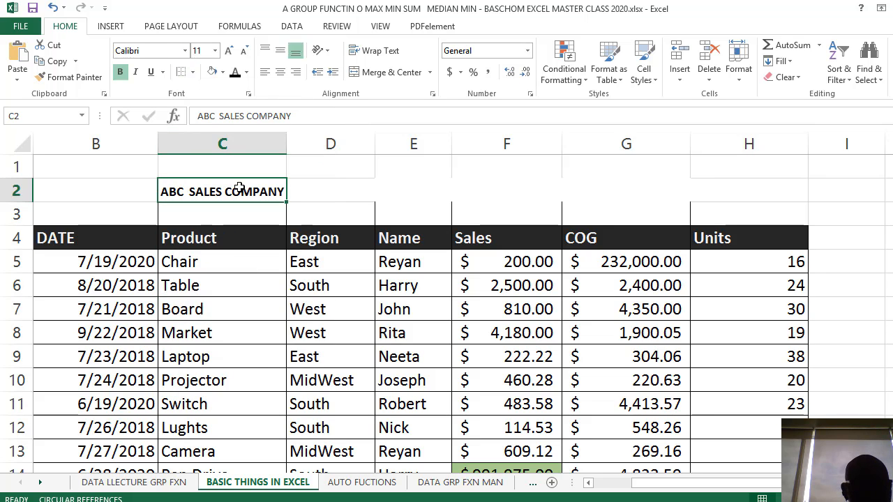
click(193, 72)
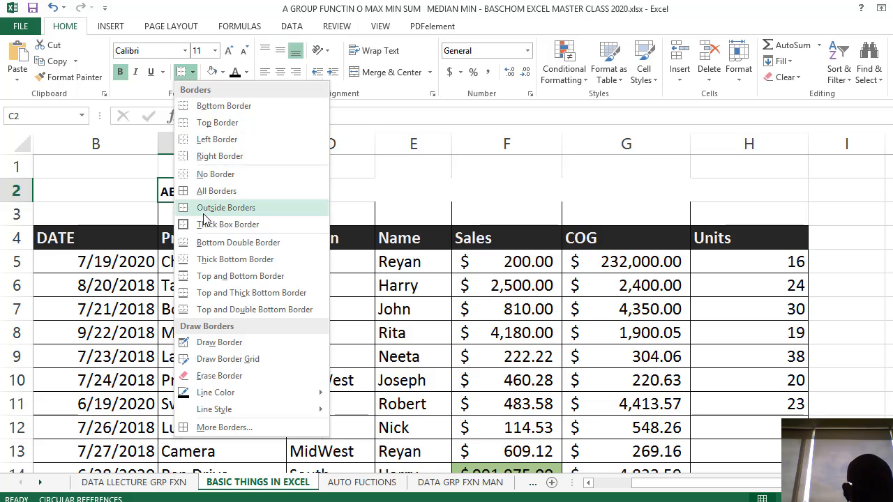
click(241, 158)
click(315, 311)
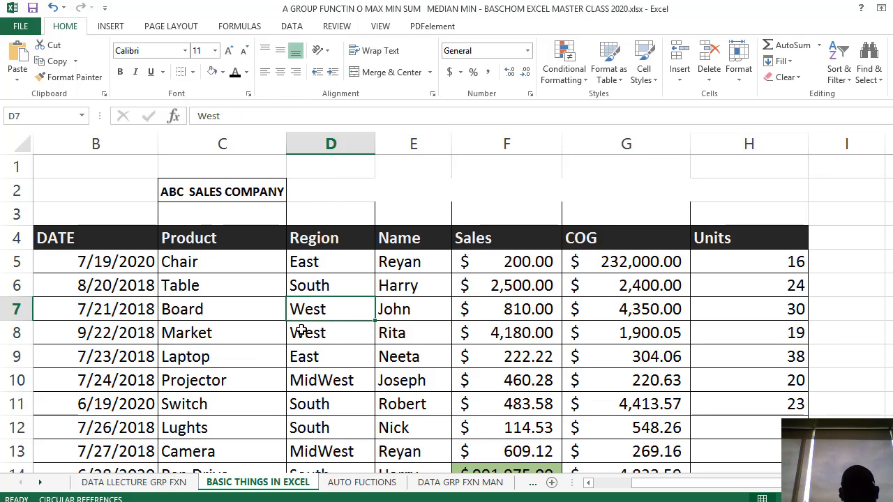
Switch to the presentation slide to check the next formatting topic, and return to the Excel sales sheet
click(301, 331)
key(alt+Tab)
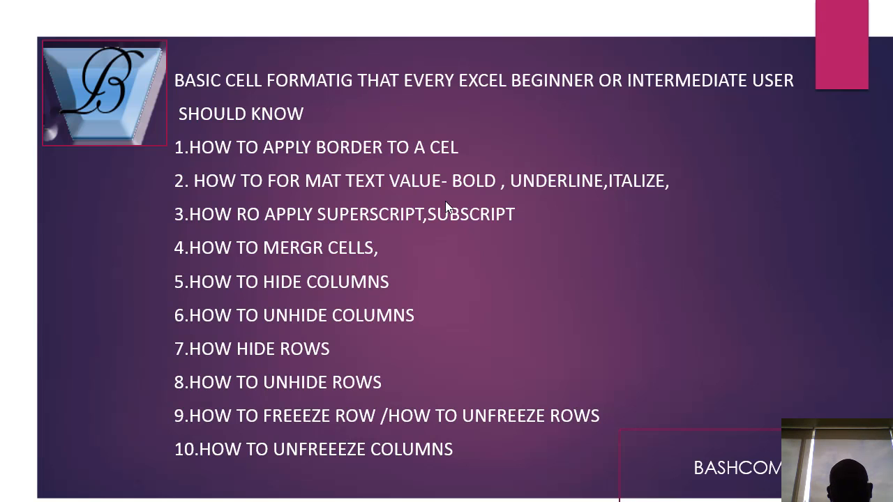
key(alt+Tab)
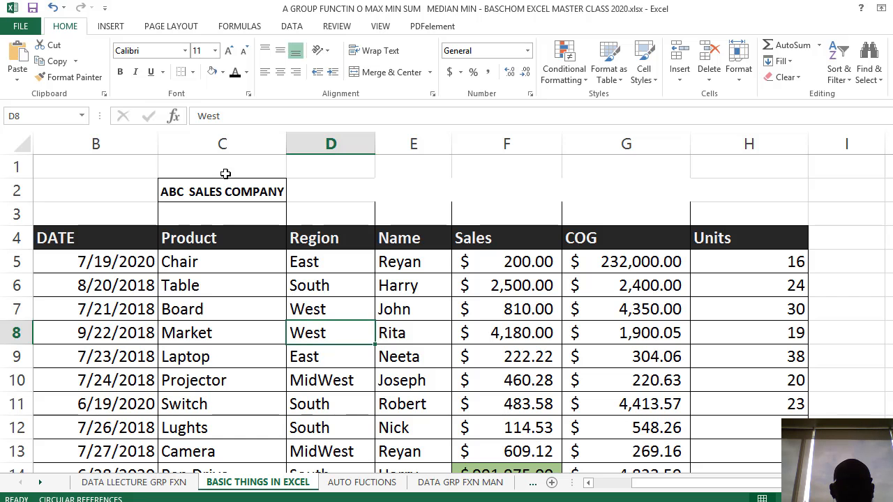
Remove the bold formatting from the company title in C2 and apply bold to it again
click(221, 190)
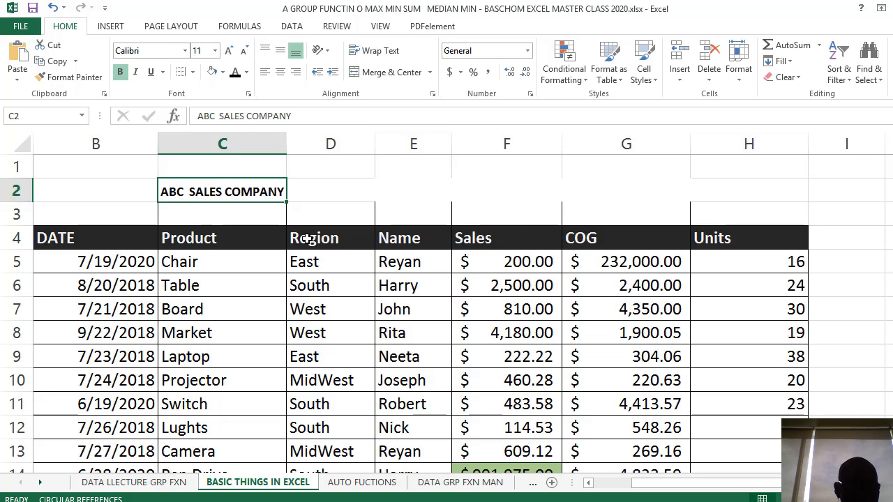
key(ctrl+b)
click(343, 352)
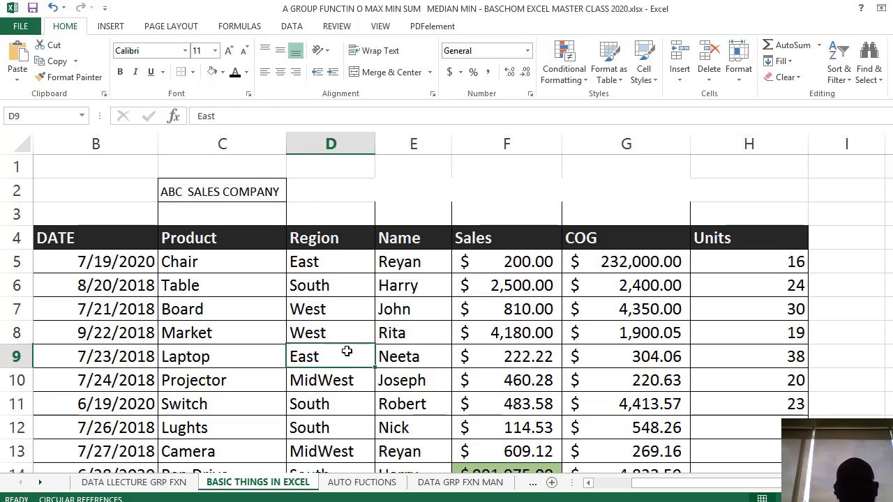
click(239, 193)
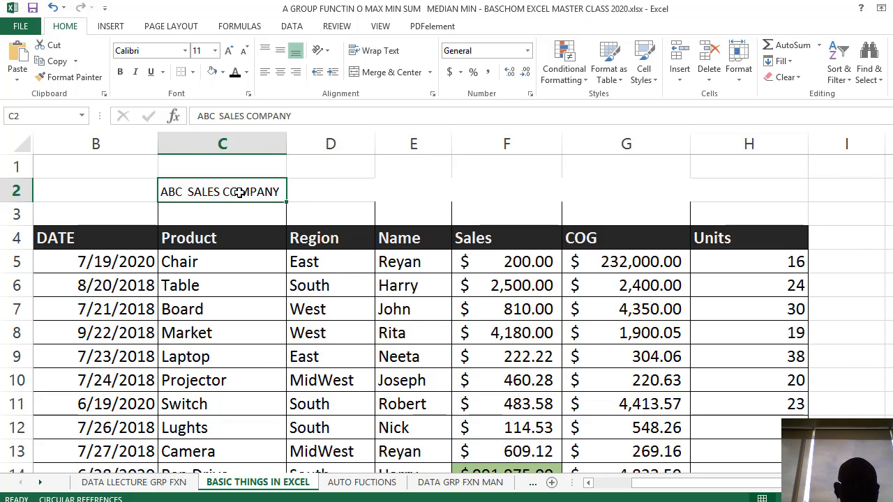
key(ctrl+b)
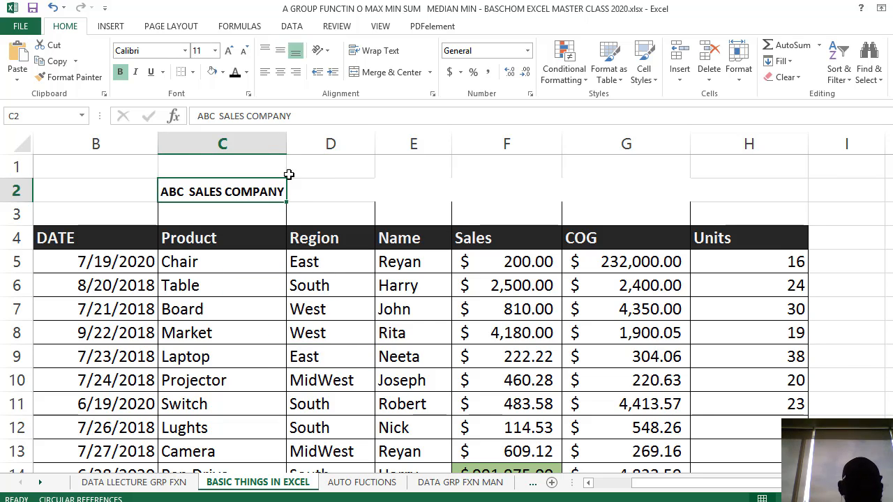
click(235, 210)
Try red, blue and yellow font colors in turn on the company title in C2
click(243, 188)
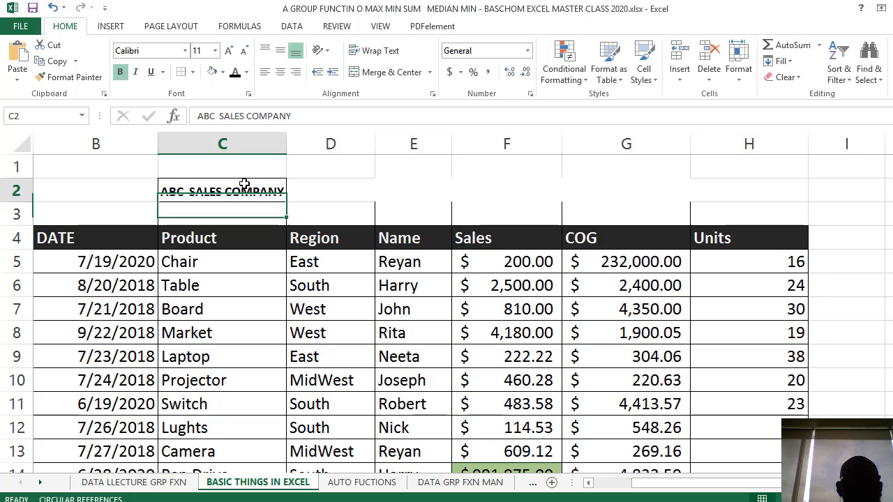
click(246, 72)
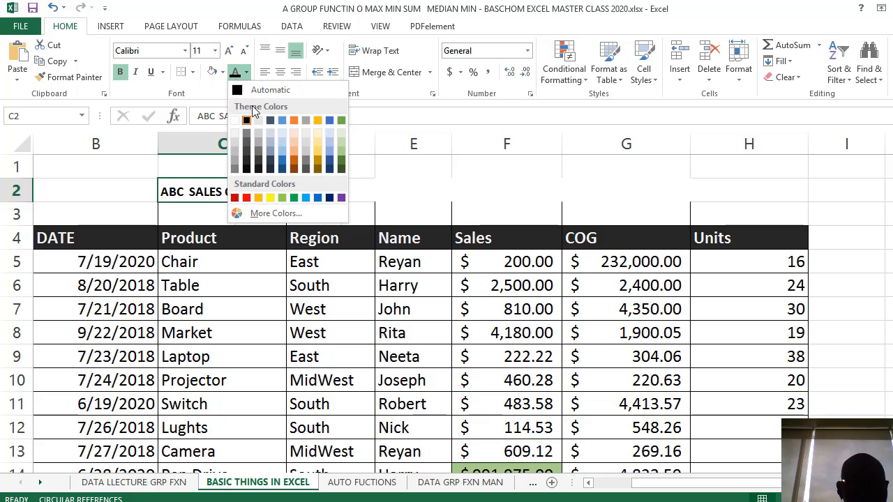
click(246, 198)
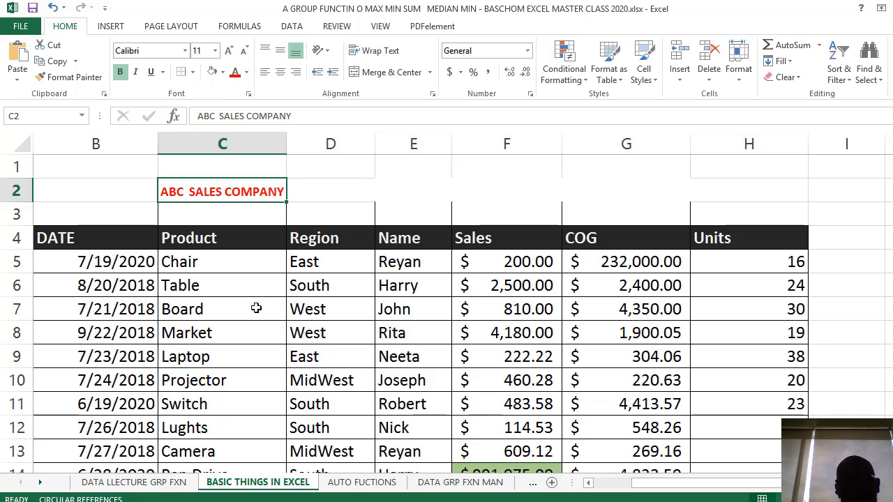
click(246, 72)
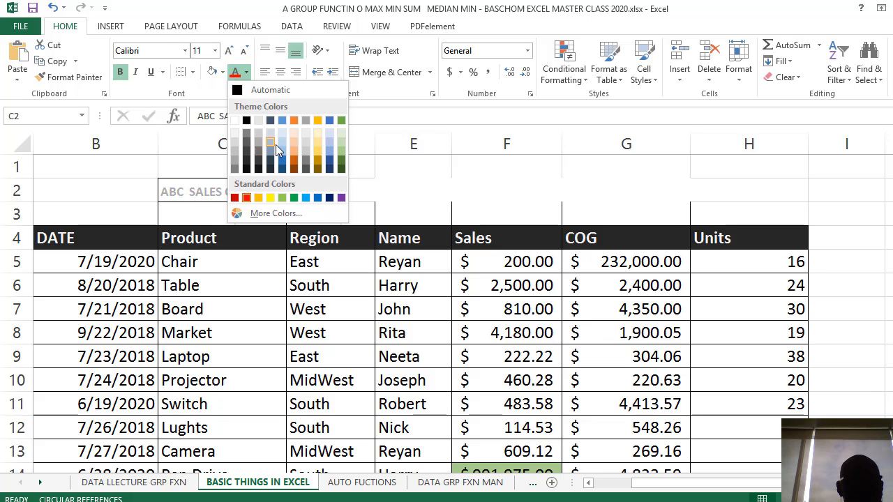
click(283, 158)
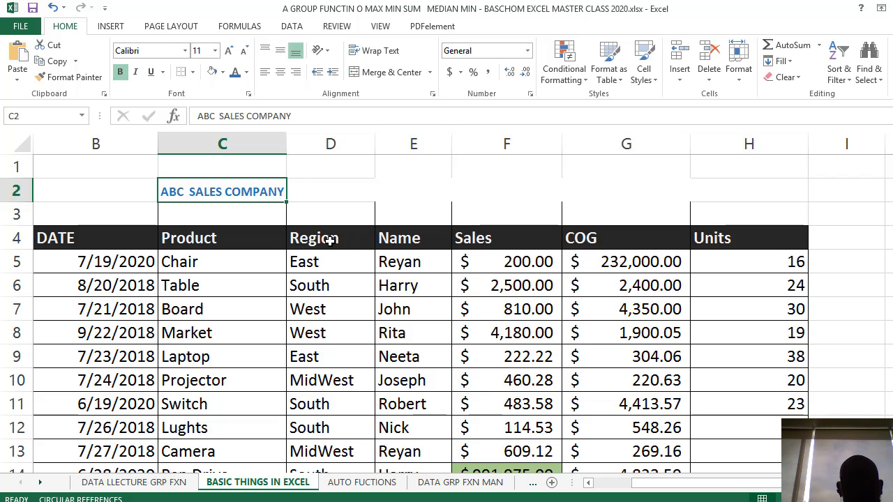
click(246, 72)
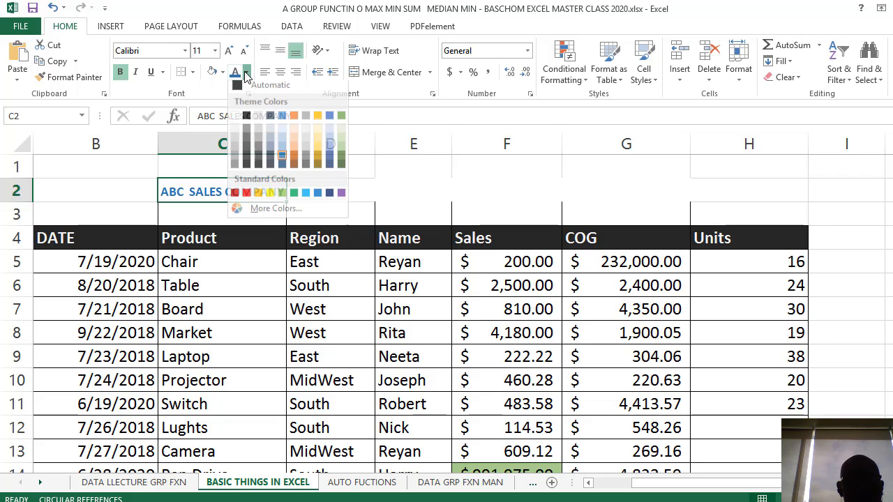
click(270, 198)
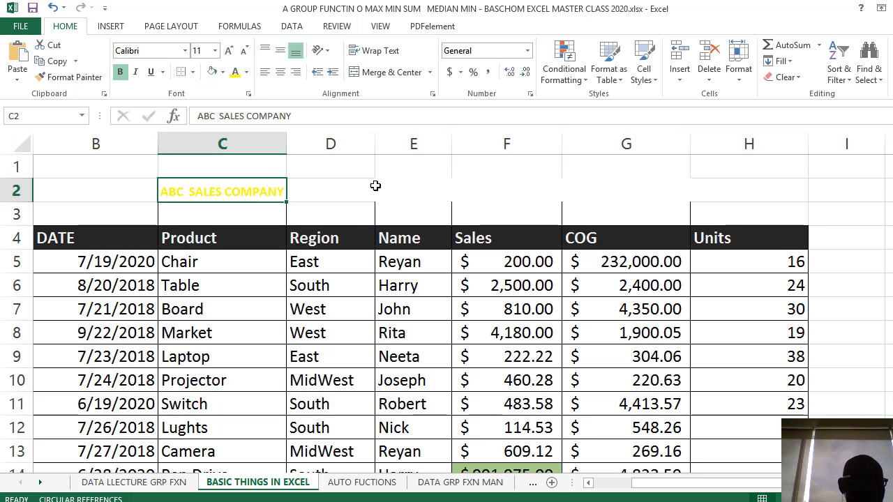
Set the font color of the company title in C2 to a dark orange theme color
click(246, 72)
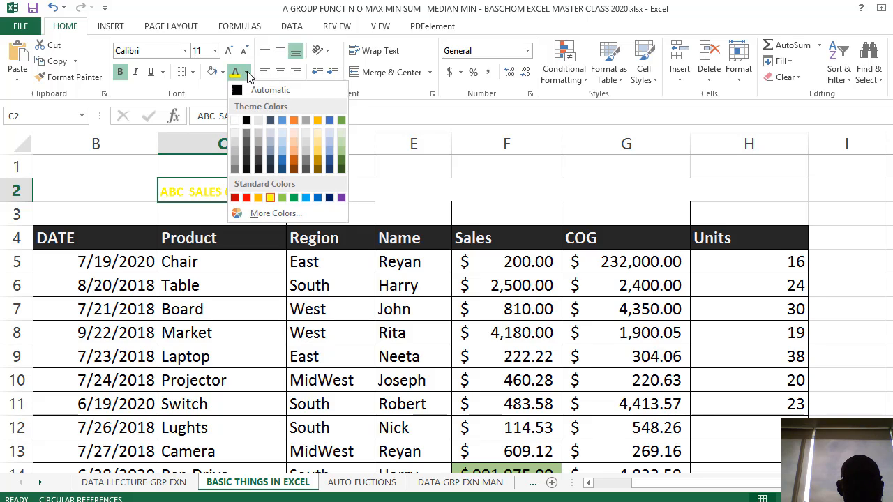
click(294, 162)
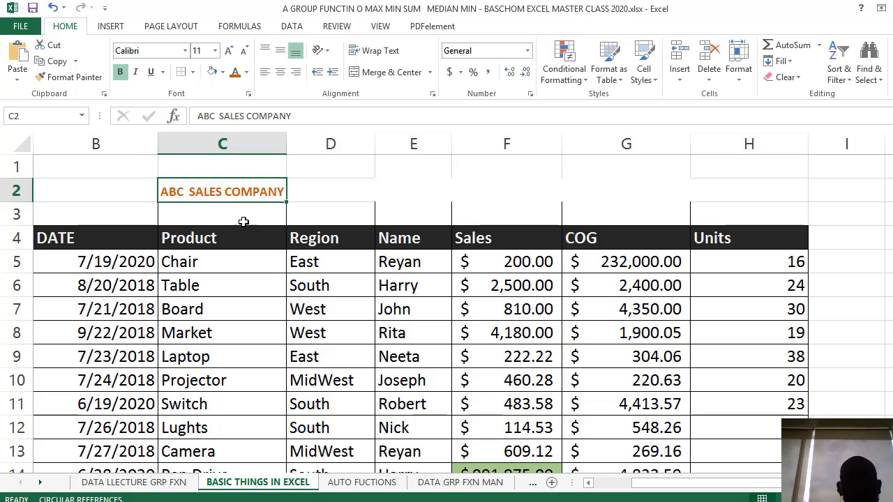
click(249, 166)
click(238, 214)
Fill the company title cell C2 with a light gold theme color
click(244, 189)
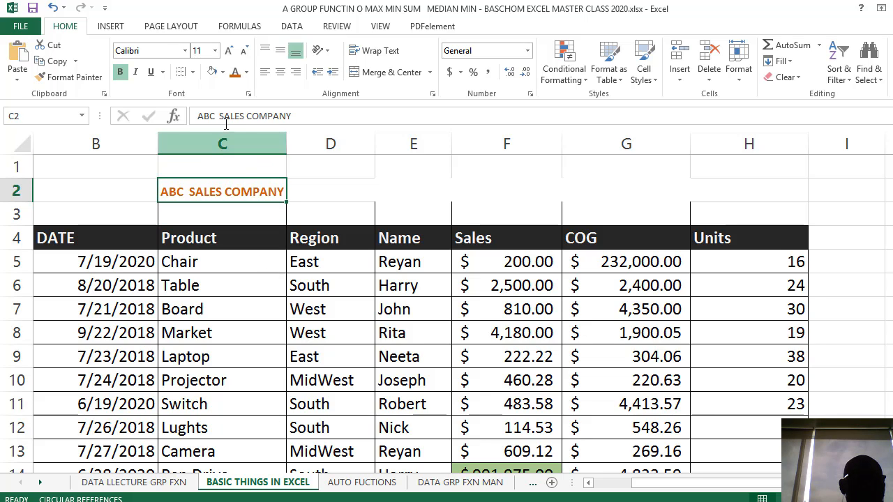
click(222, 72)
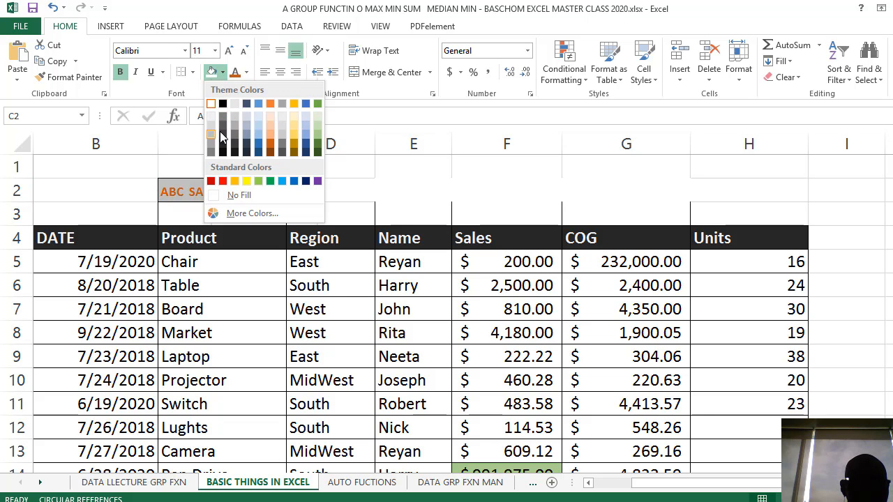
click(293, 137)
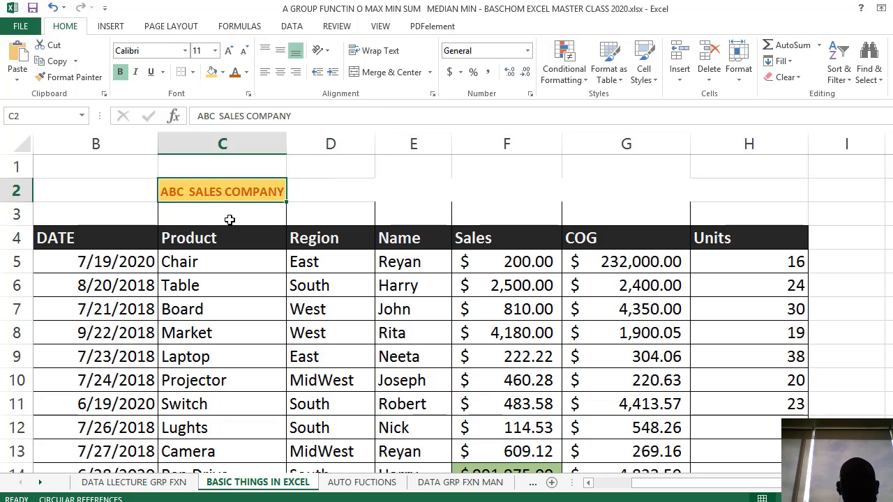
click(217, 174)
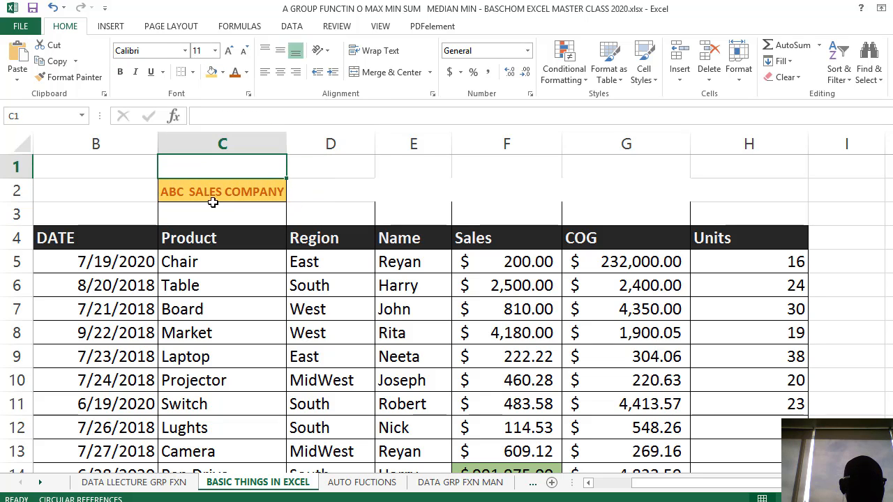
Underline the company title in C2, undo the underline and redo it
click(217, 184)
key(ctrl+b)
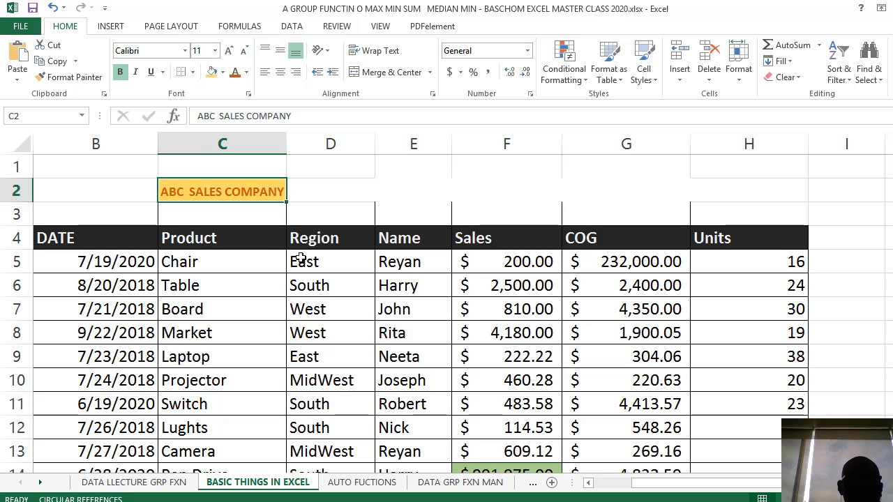
click(247, 174)
click(242, 187)
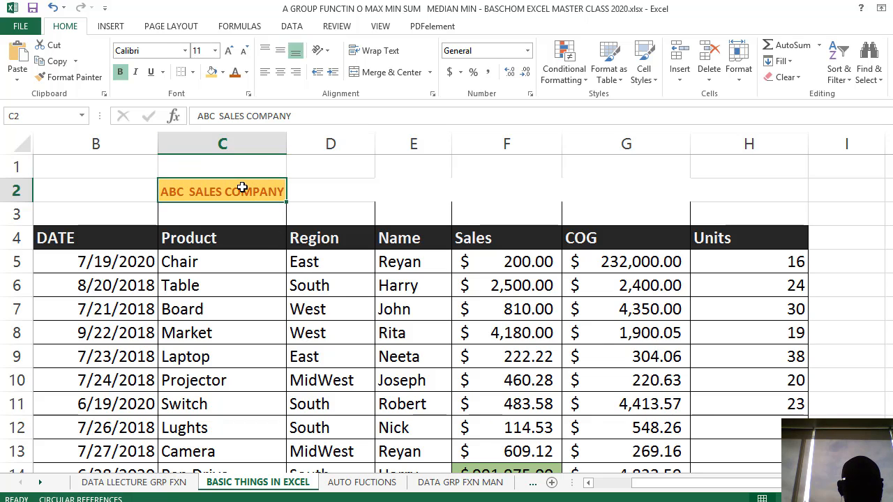
click(151, 74)
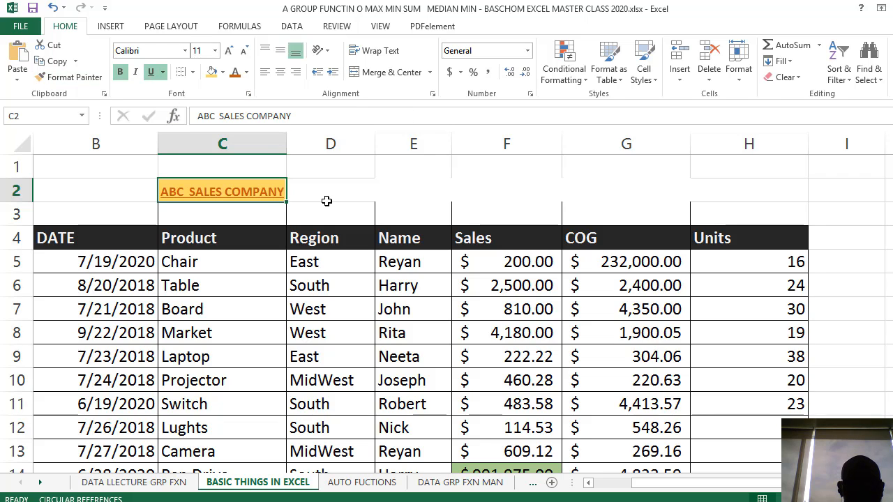
key(ctrl+z)
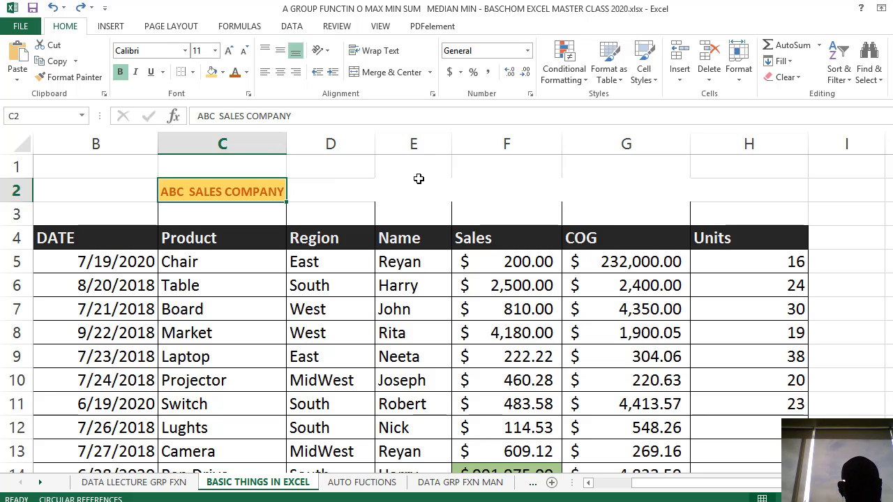
key(ctrl+y)
click(395, 191)
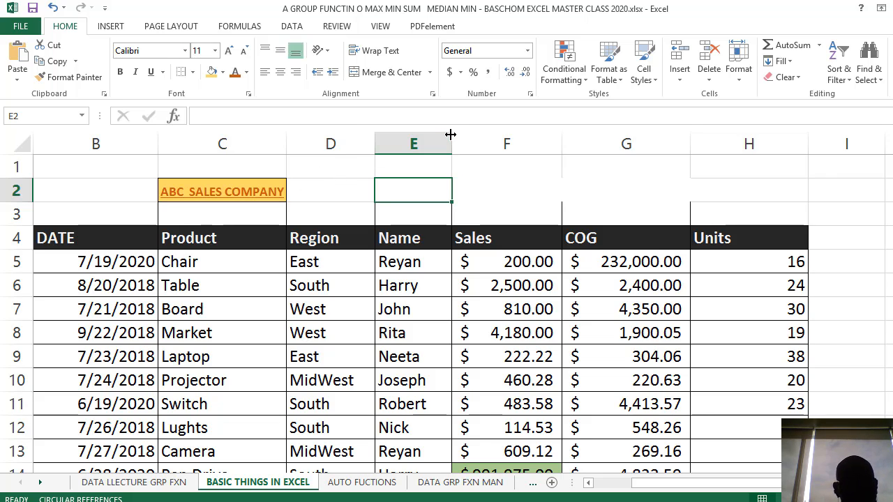
Remove the underline from the company title in C2
click(339, 182)
click(242, 198)
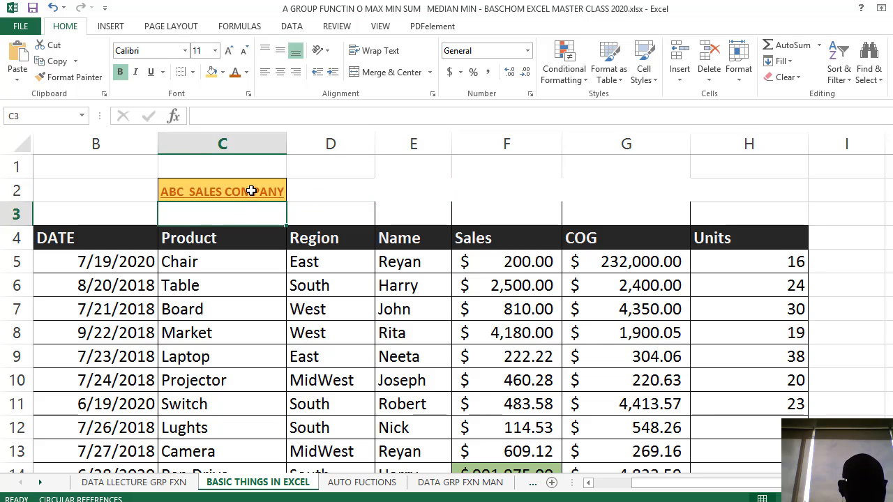
click(151, 72)
click(355, 189)
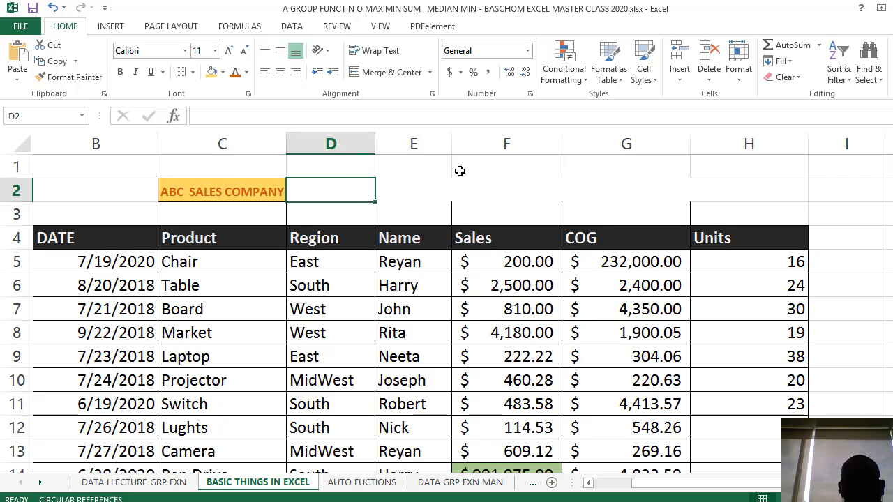
Switch underlining on and off for cell D2 and for the company title in C2
click(150, 71)
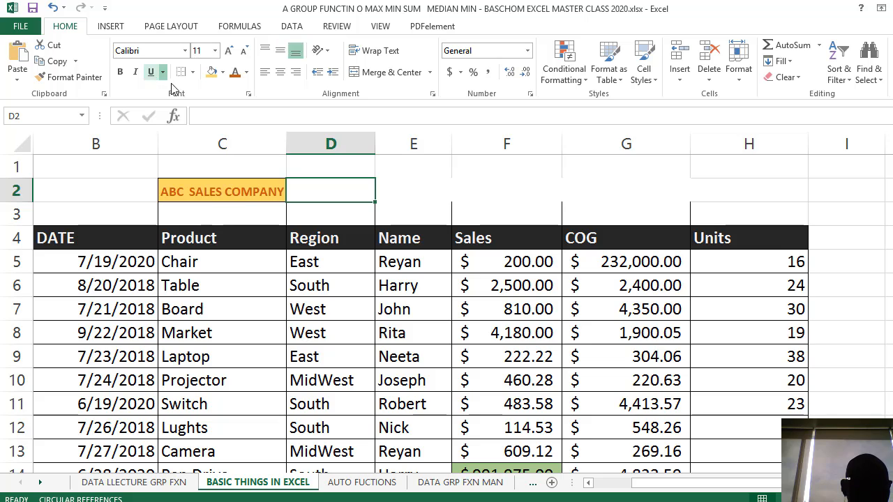
click(150, 72)
click(247, 195)
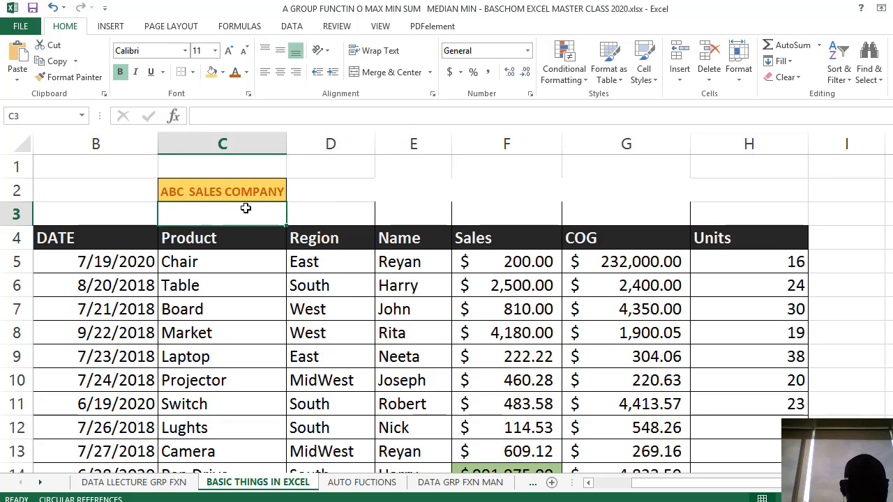
click(153, 73)
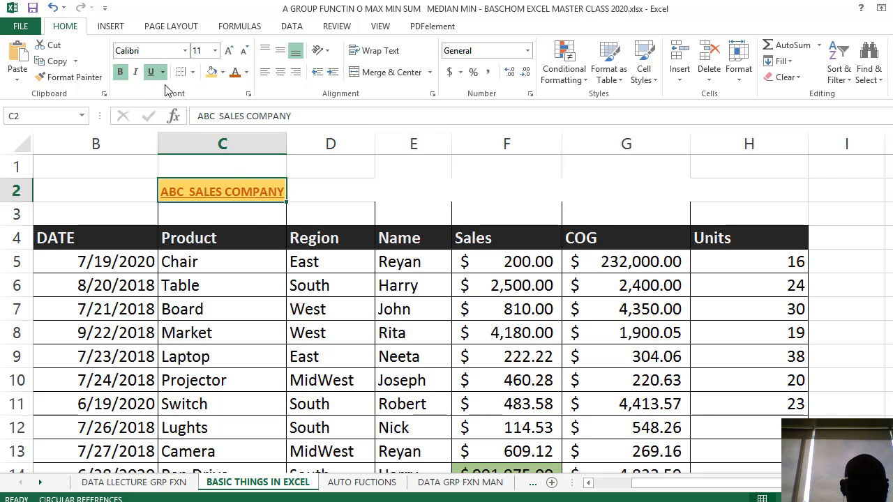
click(153, 74)
click(311, 191)
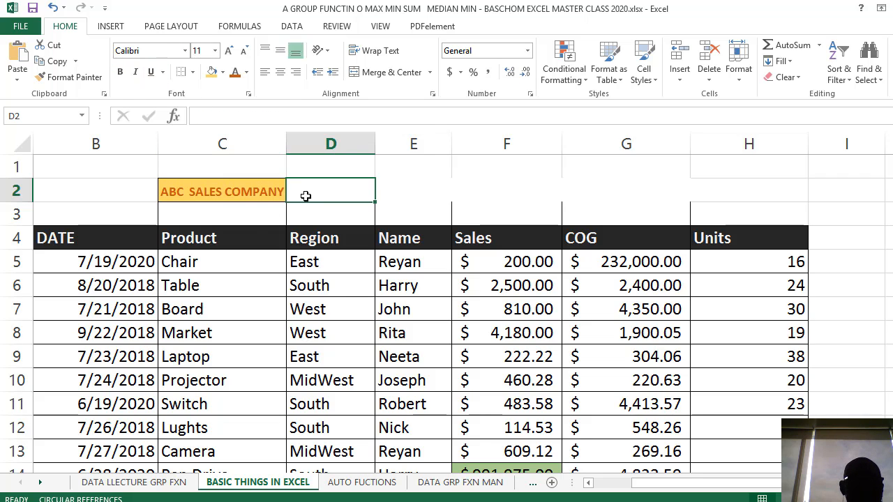
Italicize the company title in C2 and remove the italics, twice in a row
click(252, 194)
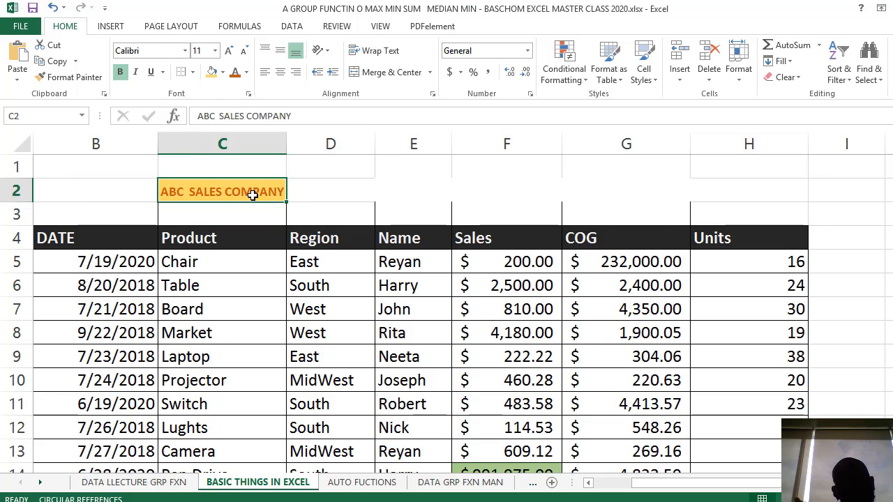
key(ctrl+i)
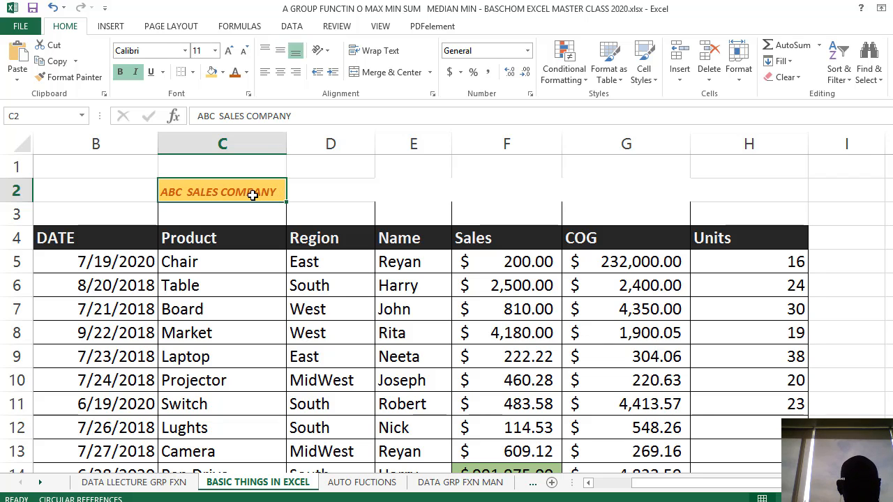
click(260, 222)
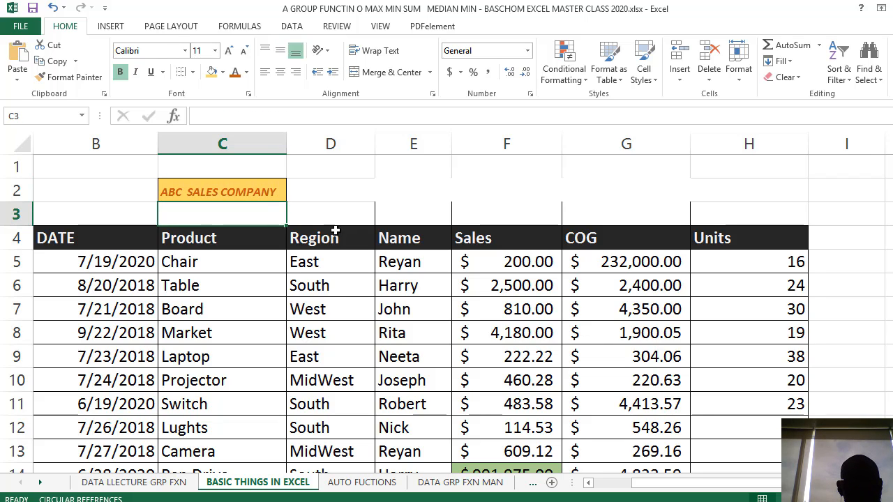
click(249, 191)
key(ctrl+i)
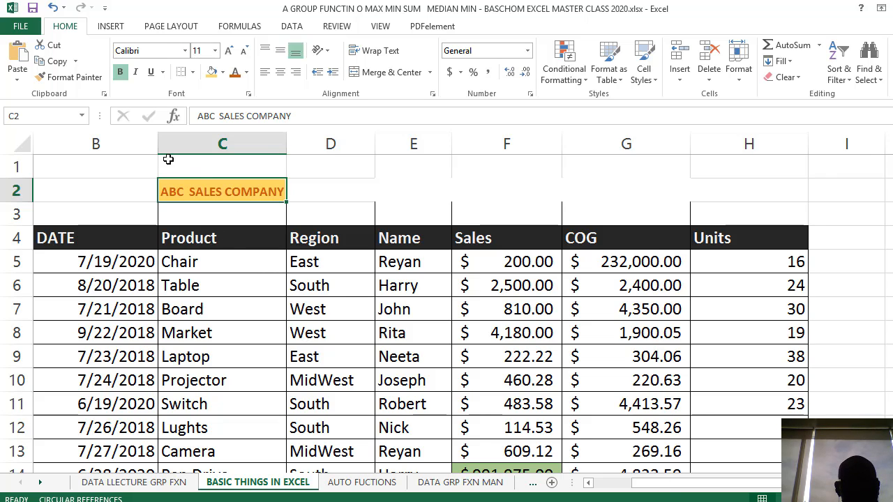
click(135, 72)
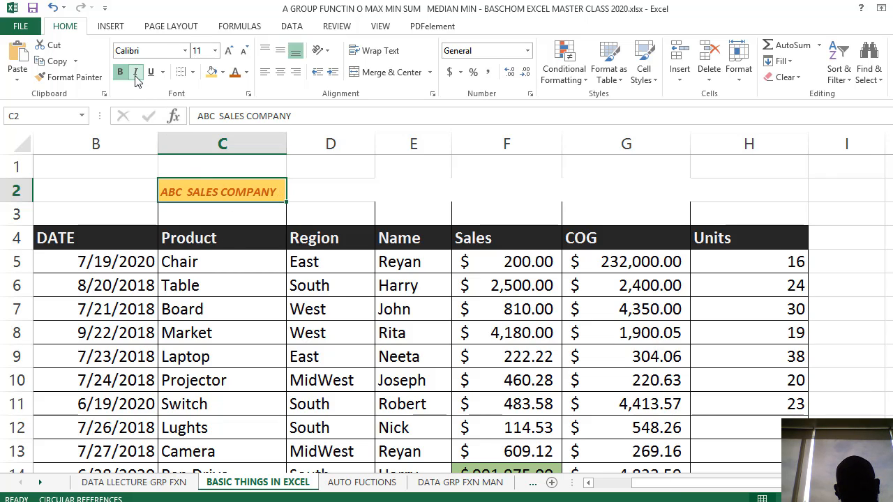
click(136, 73)
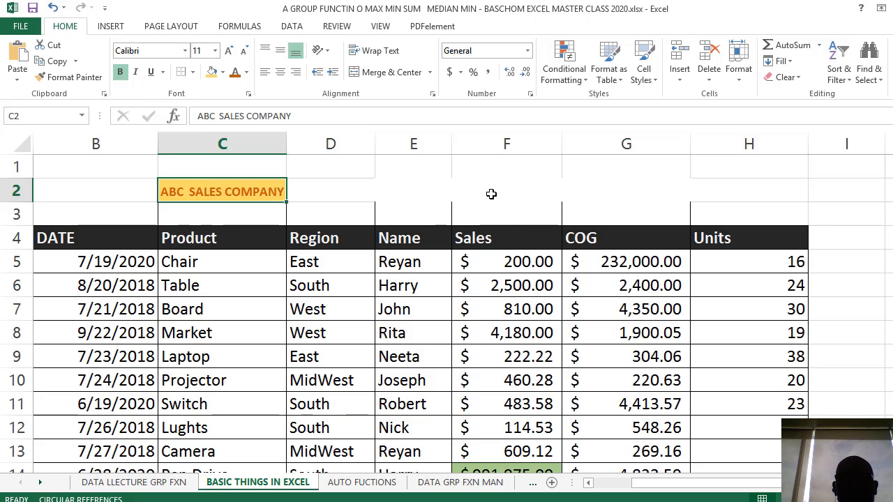
Enter H20 in cell F2 of the sales sheet
click(497, 192)
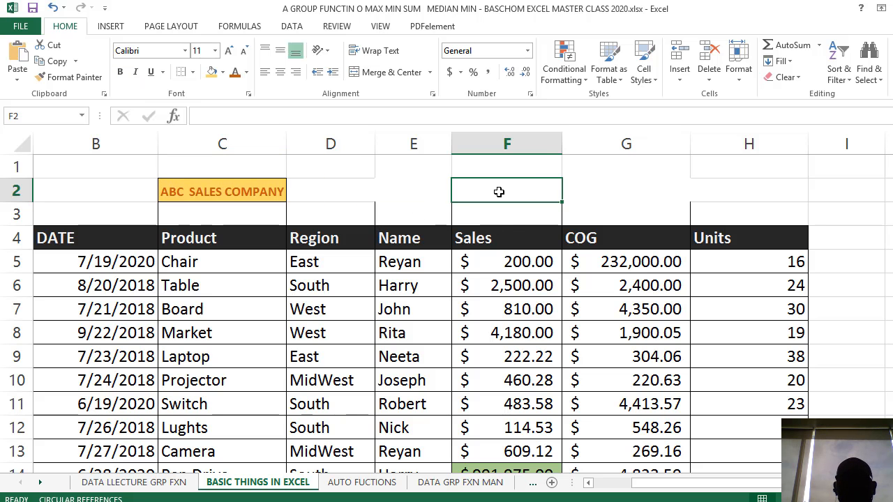
text(H20)
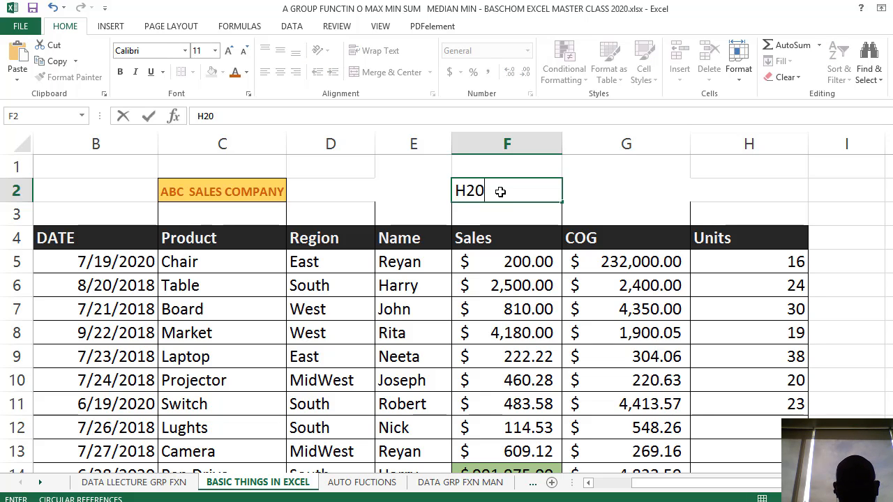
key(Return)
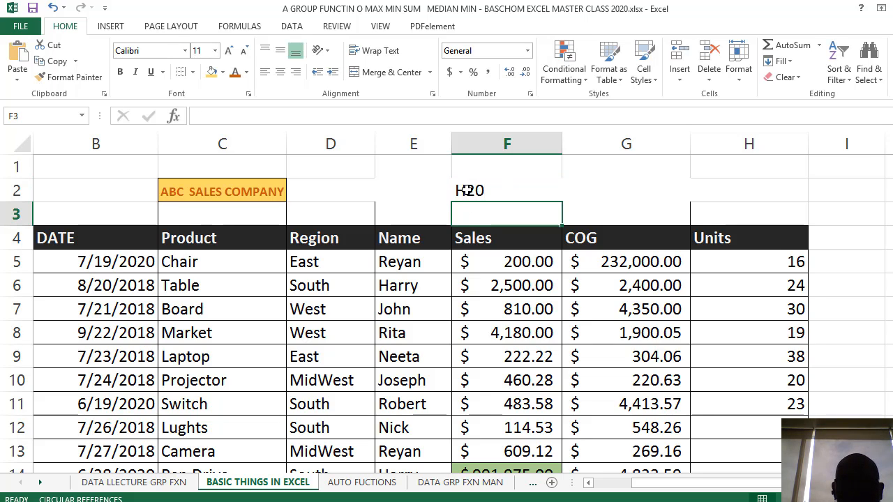
Reduce the font size of the 2 in F2's H20 to 10 and restore it to 11
double_click(467, 190)
drag(466, 191, 471, 194)
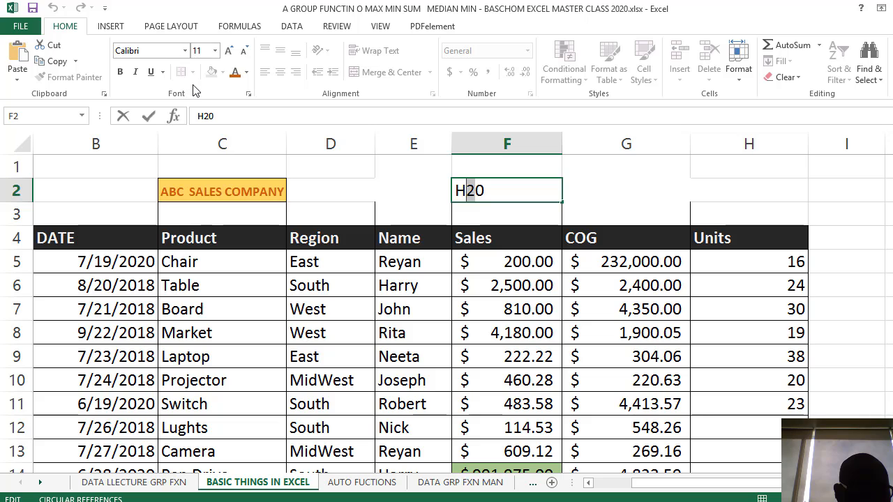
click(246, 51)
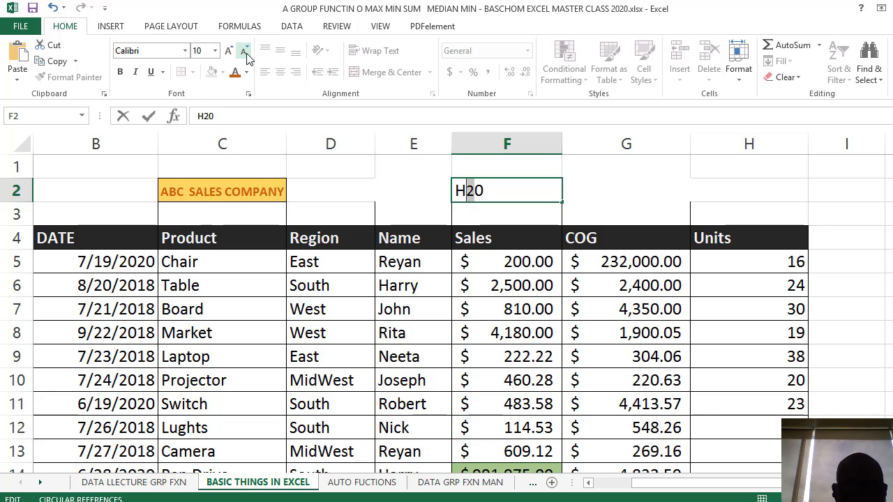
click(232, 51)
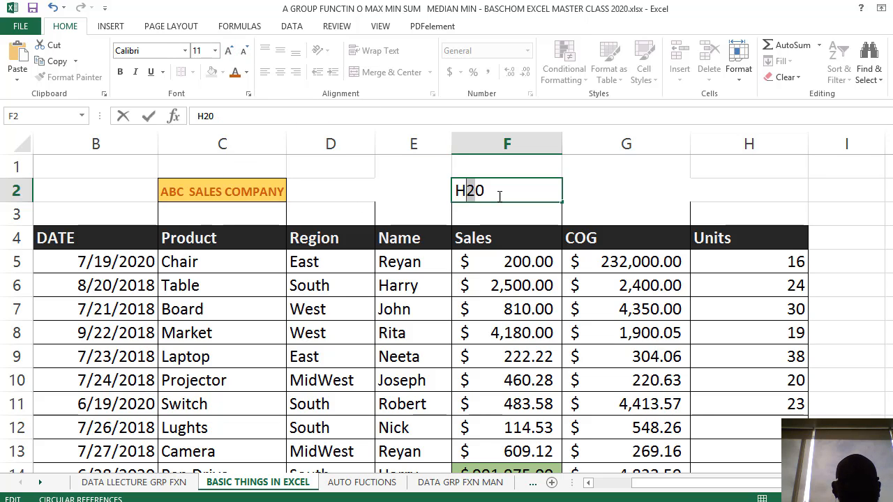
click(528, 197)
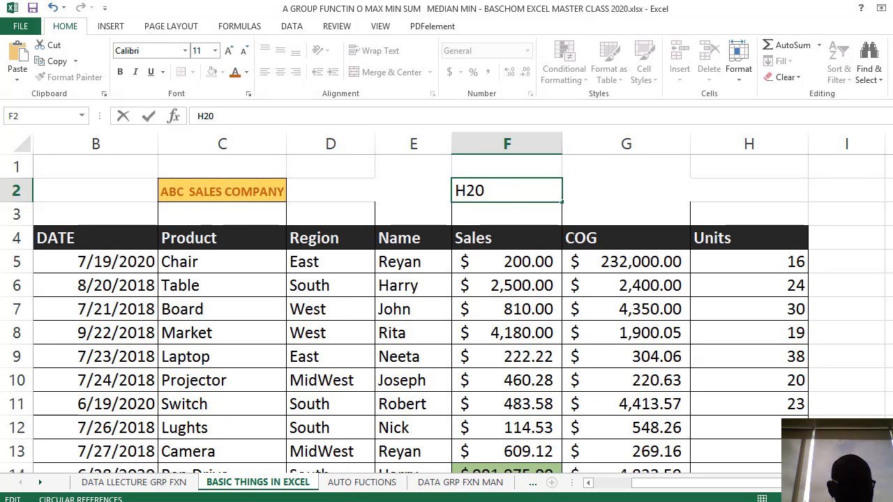
Launch Microsoft Office Word 2007 and enter H20 in a new document
key(super)
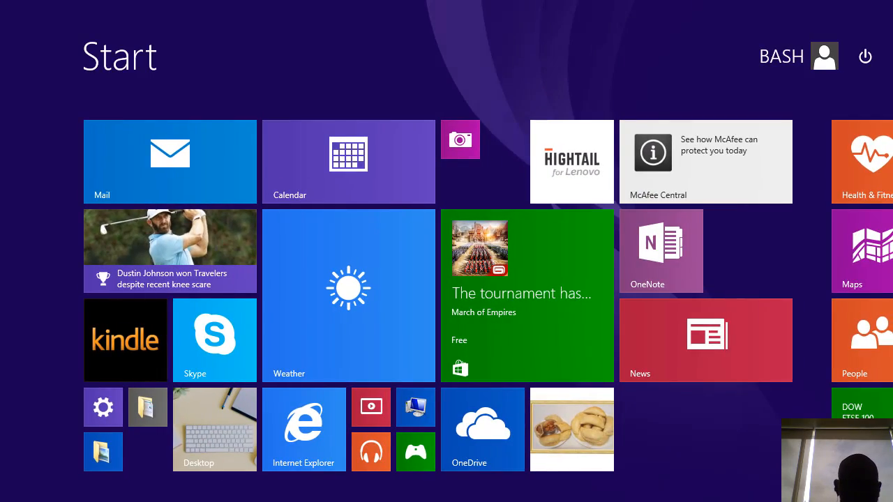
text(WORD 2007)
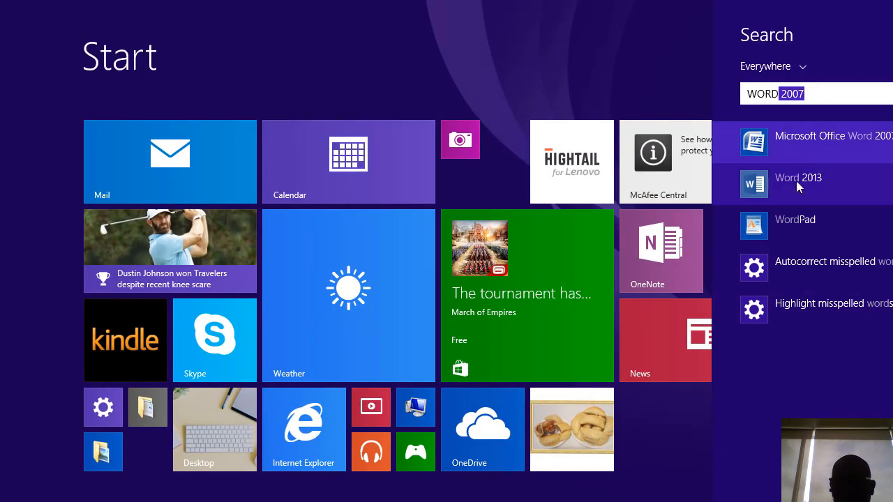
click(797, 145)
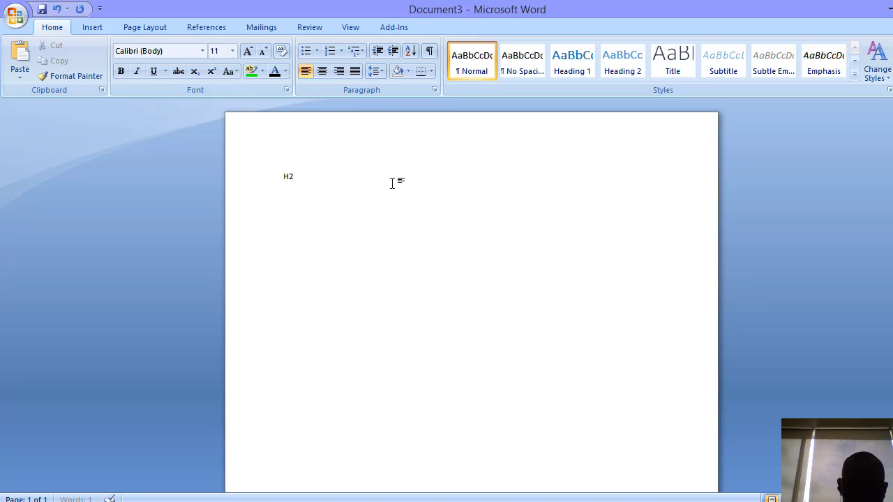
Set the font size of the H20 text in the document to 36
drag(339, 178, 279, 174)
click(232, 51)
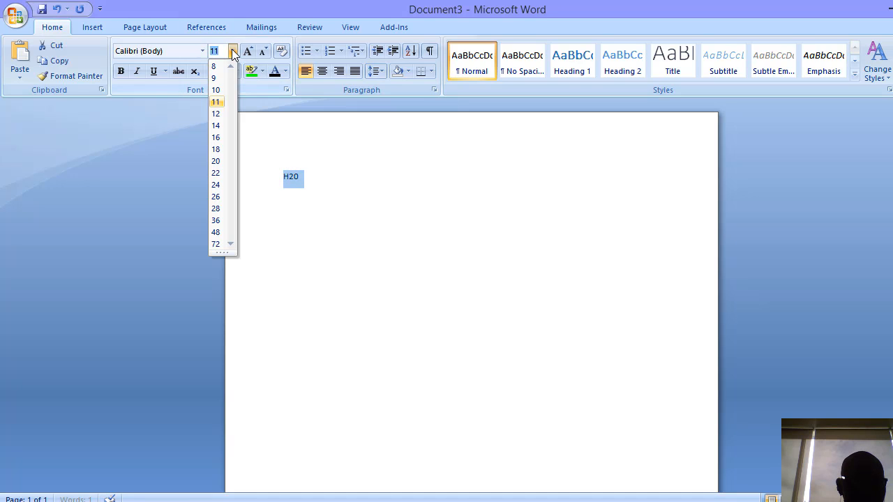
click(215, 221)
click(417, 193)
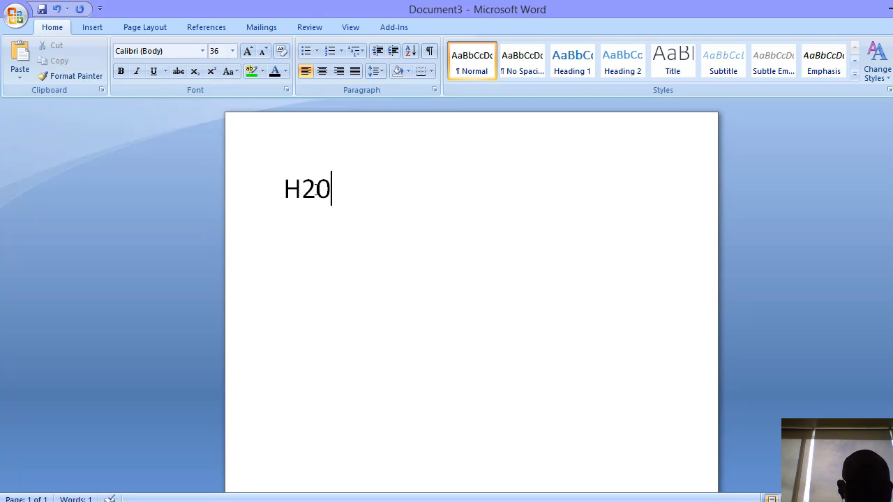
Format the 2 in the H20 text as subscript
drag(318, 188, 302, 188)
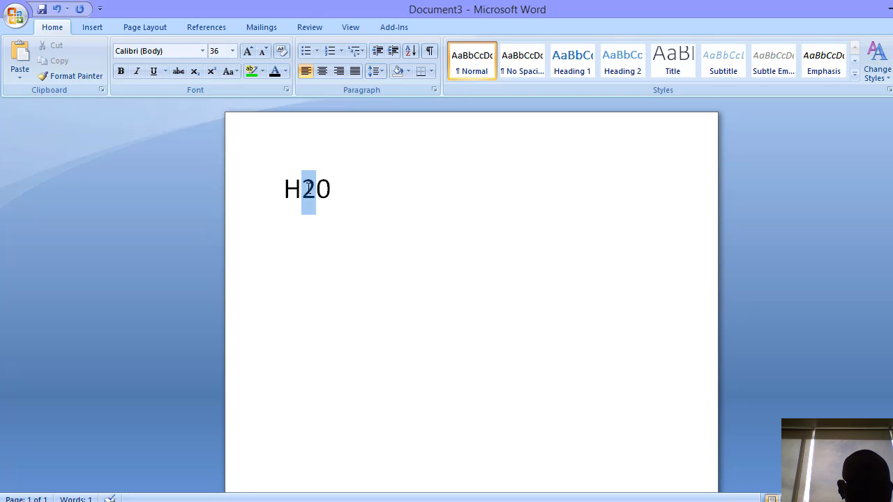
click(196, 73)
click(328, 196)
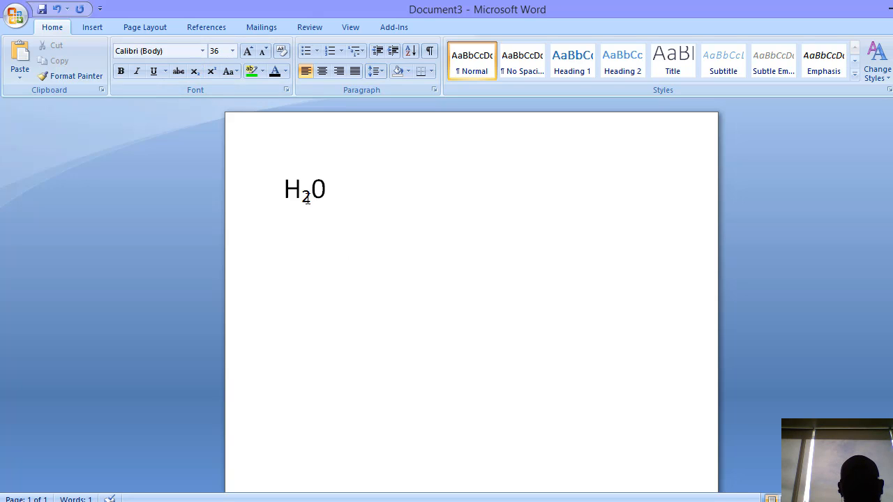
drag(311, 198, 302, 198)
click(338, 193)
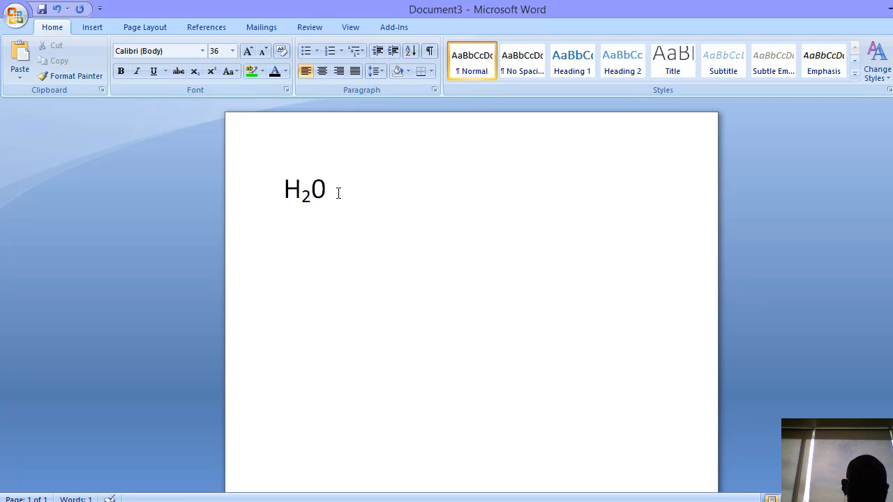
Enter a second H20 below the first one and format its 2 as superscript
text(H)
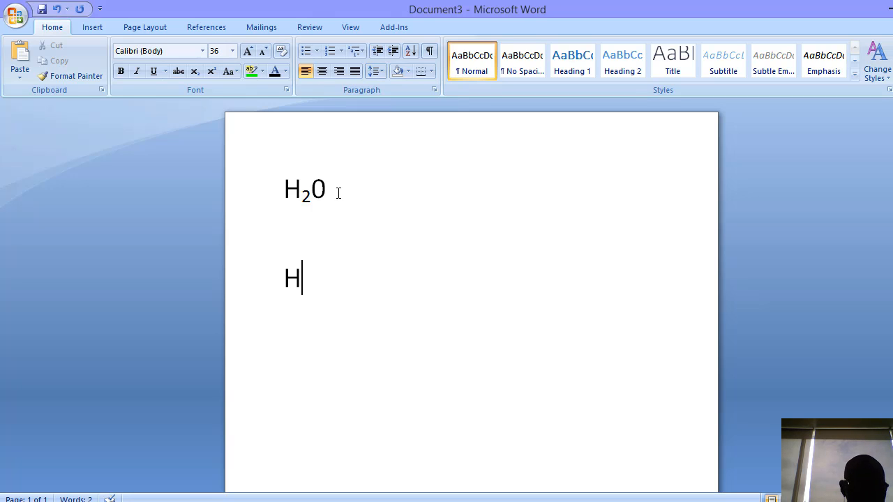
text(20)
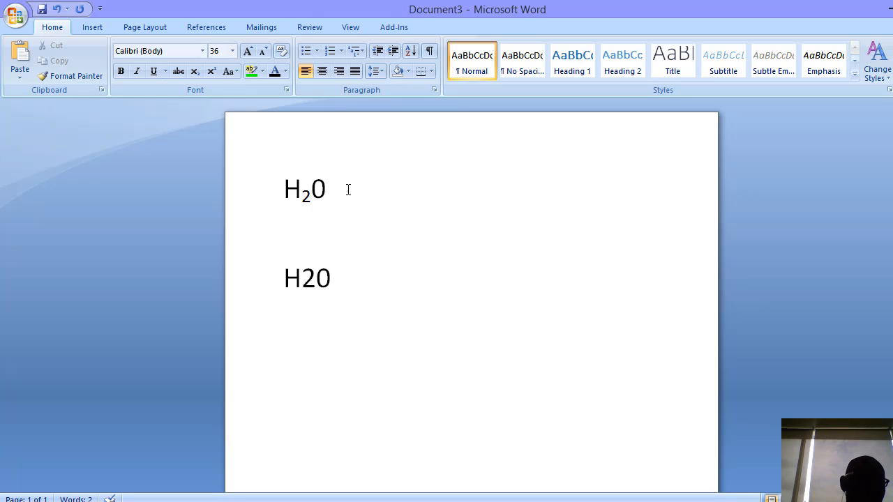
drag(316, 279, 301, 279)
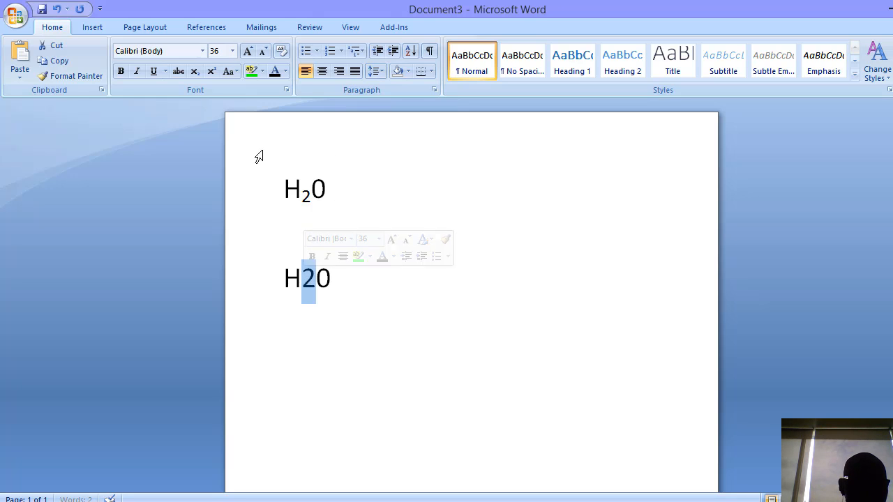
click(210, 71)
click(339, 291)
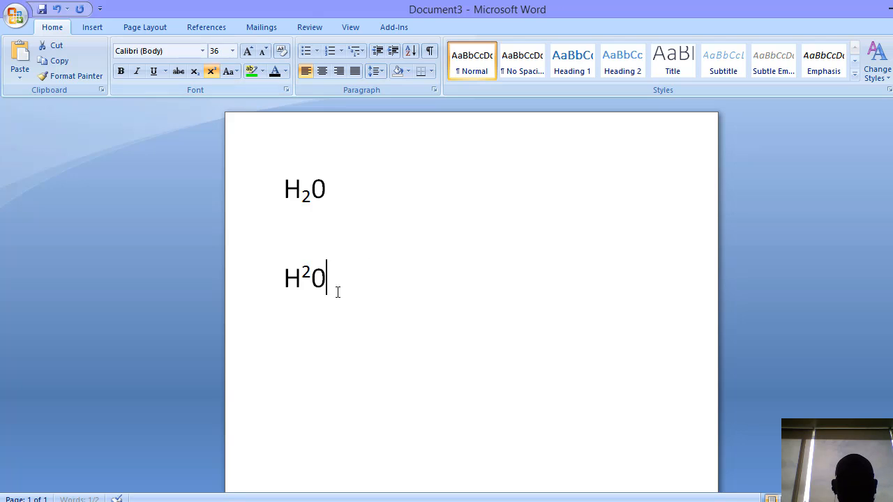
Copy both H20 texts from the Word document, try pasting them at H1 in the Excel sales sheet, and undo the paste
drag(339, 290, 269, 191)
key(ctrl+c)
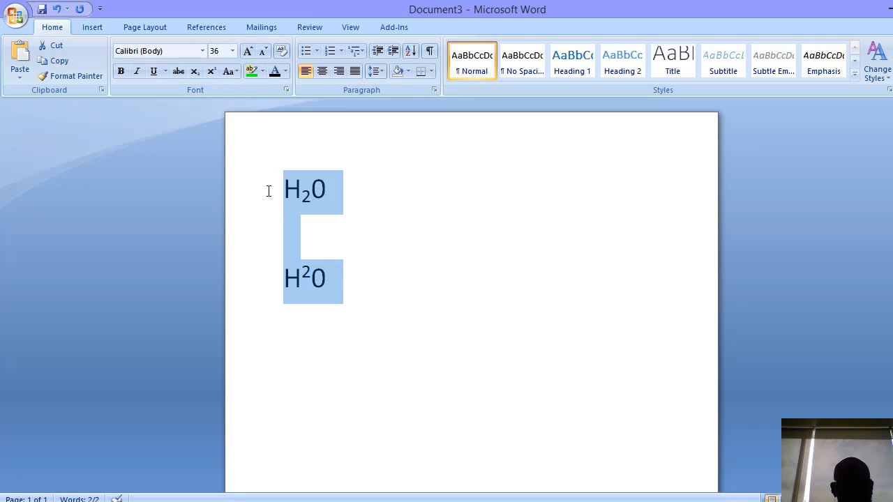
key(alt+Tab)
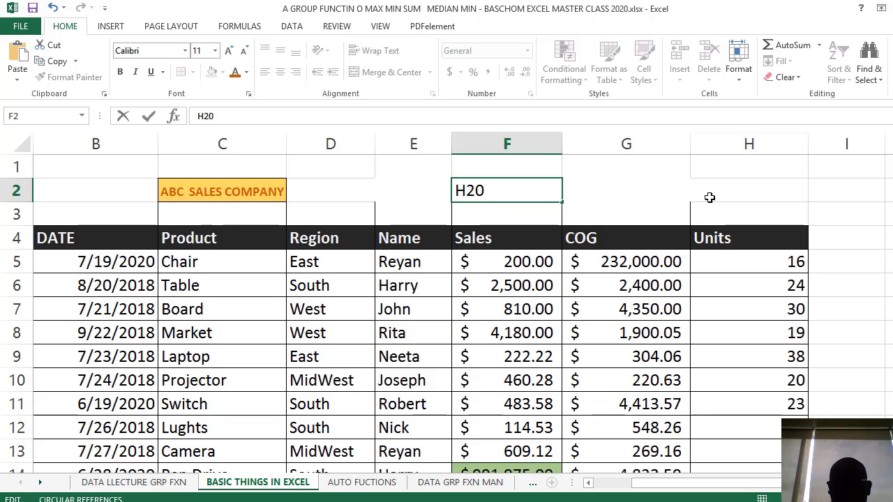
click(719, 177)
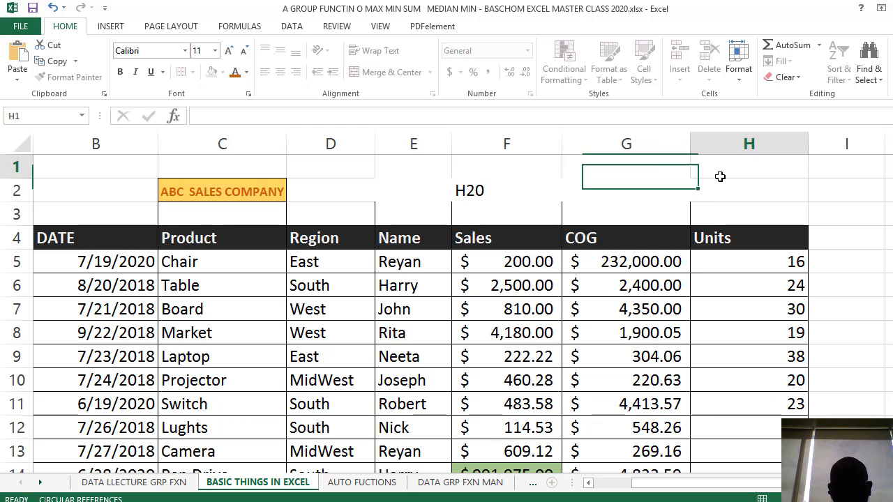
key(ctrl+v)
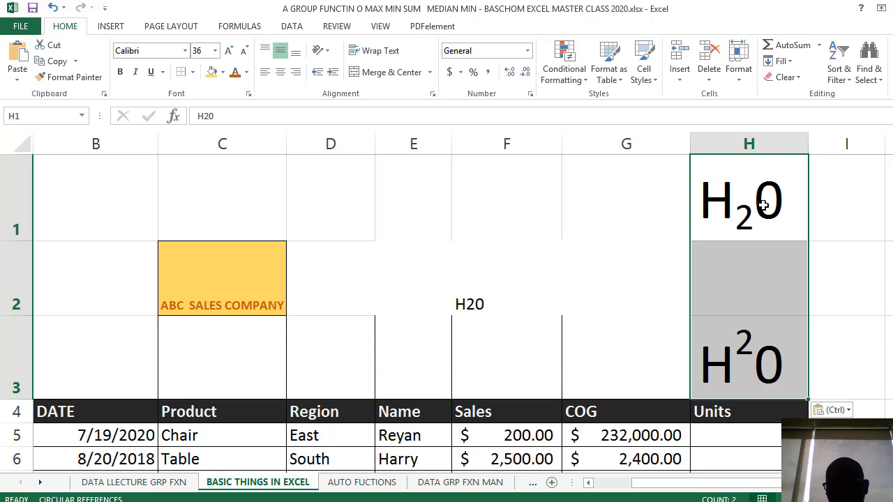
key(ctrl+z)
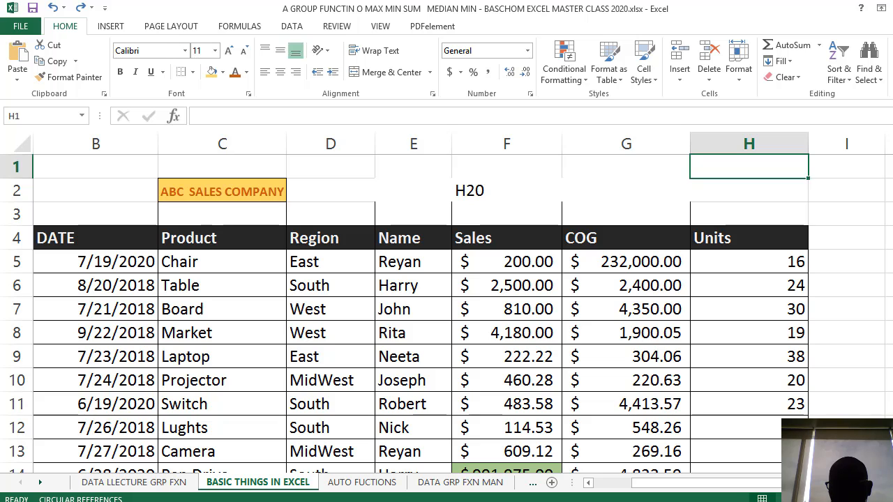
Paste the copied subscript and superscript H20 texts into the blank area beside the sales table, starting at cell J6
scroll(647, 325, right, 2)
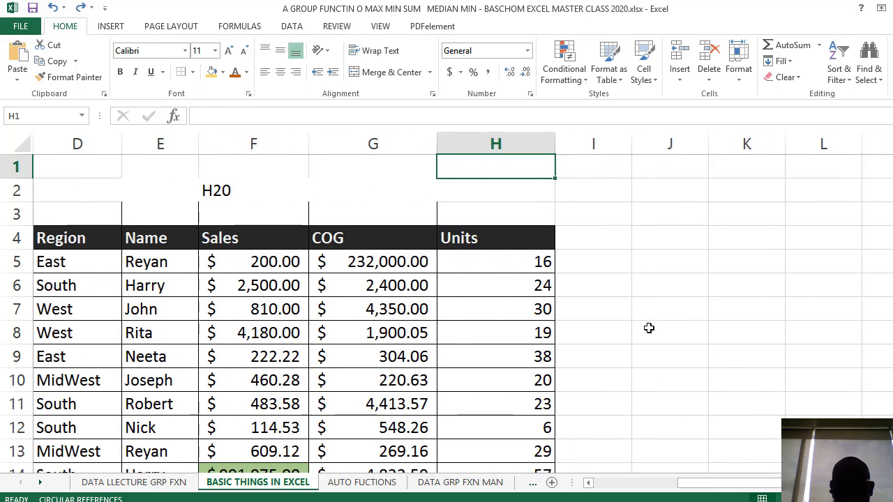
click(635, 280)
key(ctrl+v)
scroll(717, 309, down, 5)
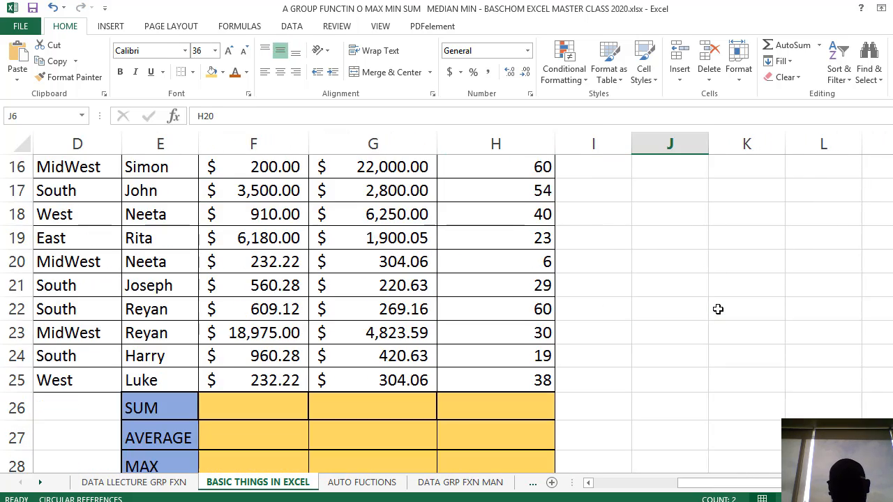
scroll(717, 309, up, 5)
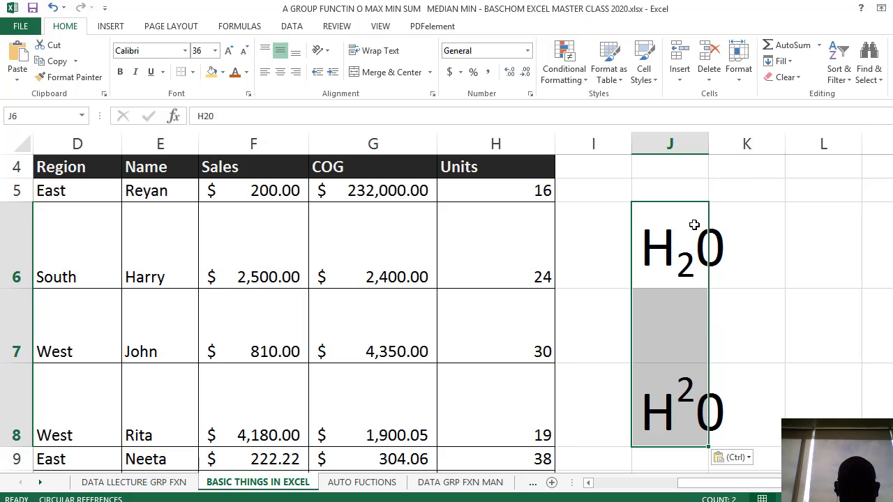
Set the font size of the pasted H20 texts in J6:J8 to 11
click(215, 50)
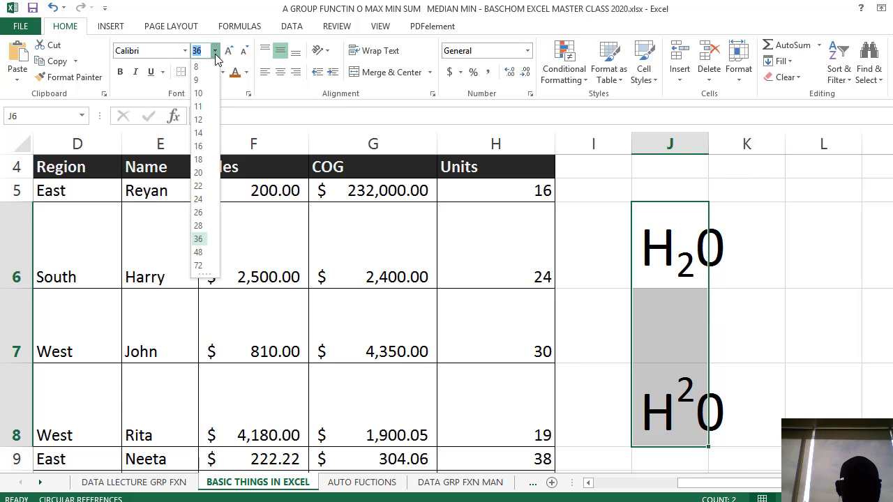
click(198, 97)
click(578, 266)
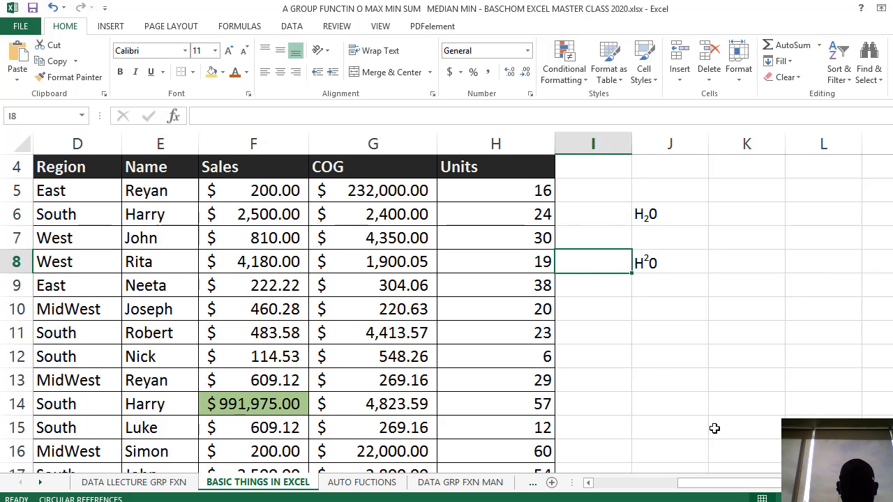
Switch to the PowerPoint slide show and review the list of basic cell formatting topics
drag(733, 483, 646, 478)
key(alt)
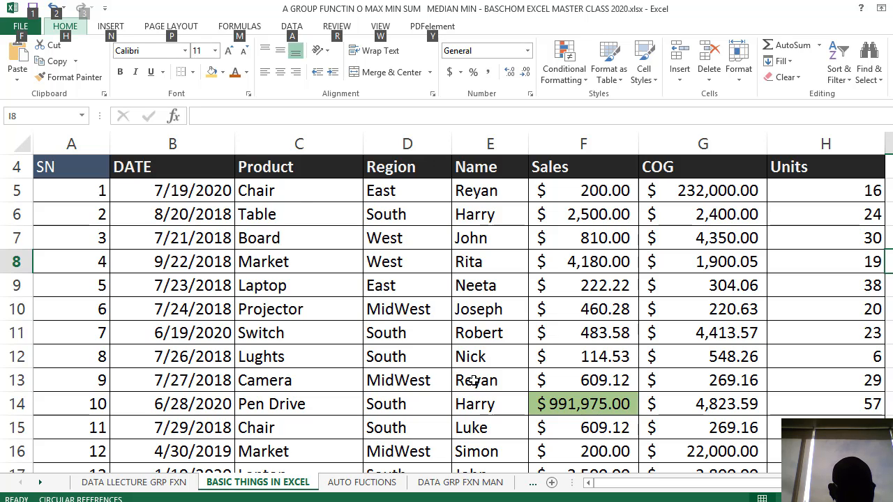
key(alt+Tab)
key(alt+Tab)
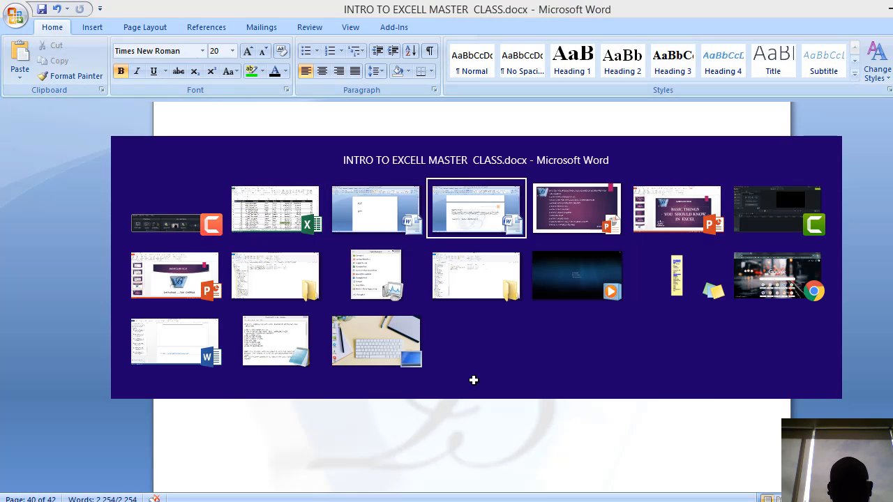
key(alt+Tab)
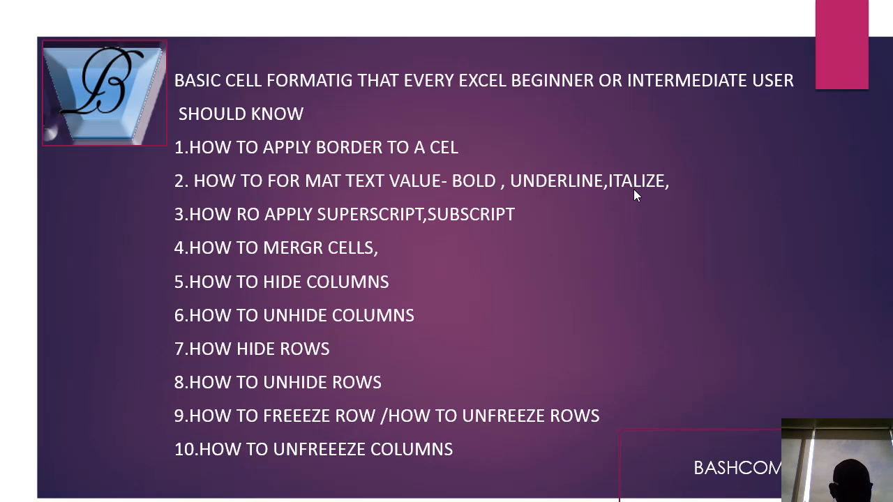
Switch back to the Excel workbook and examine whether the row 4 headers stay in view across the sales records
key(alt+Tab)
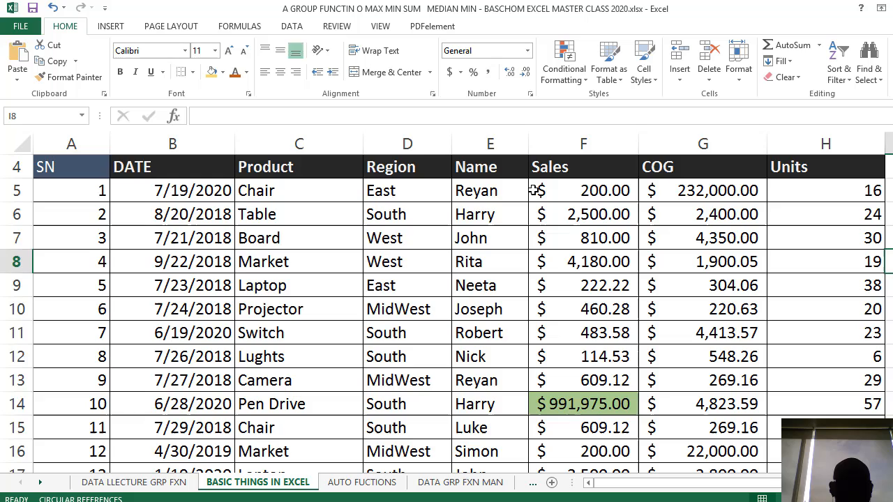
click(524, 191)
scroll(412, 251, up, 1)
click(427, 238)
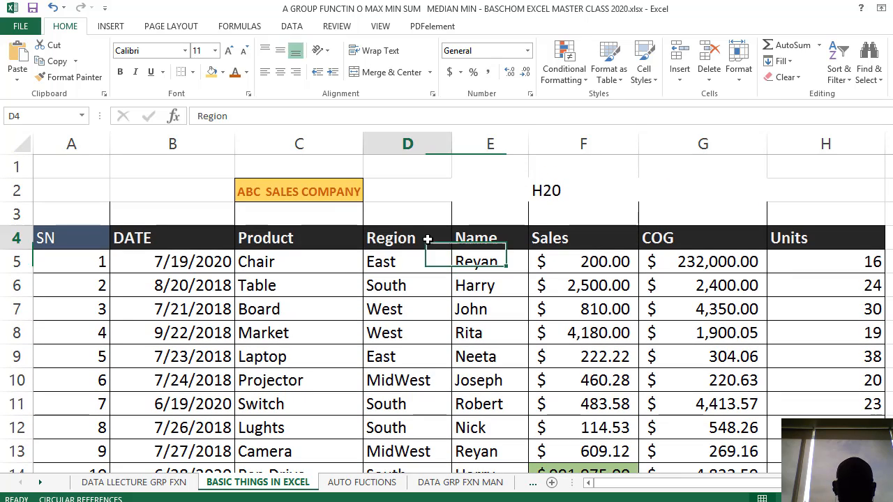
scroll(351, 313, down, 1)
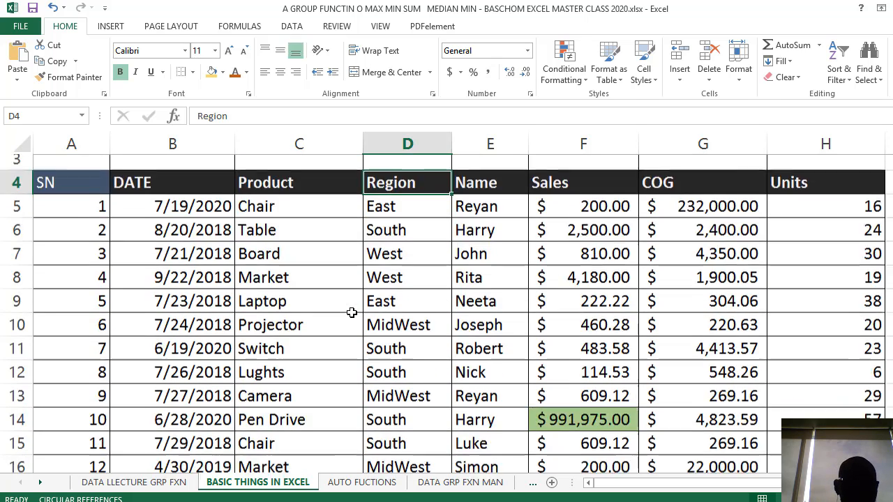
scroll(321, 251, up, 1)
scroll(253, 233, down, 8)
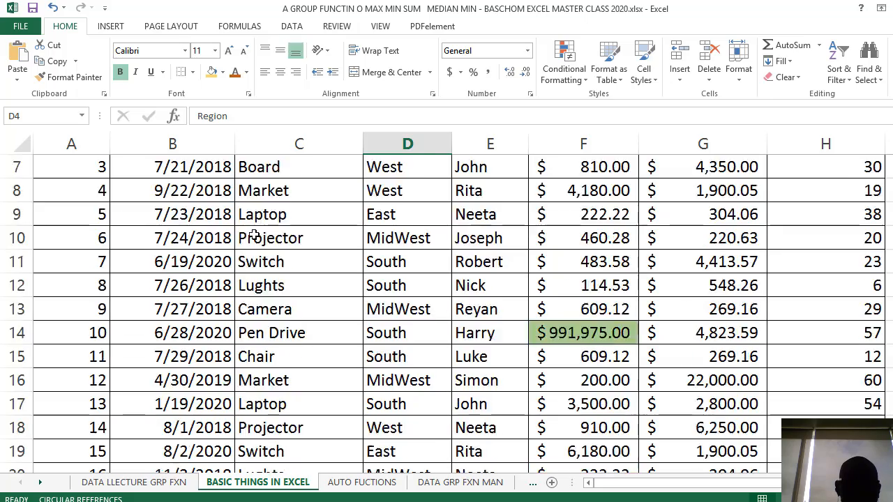
scroll(257, 234, up, 7)
scroll(257, 235, down, 2)
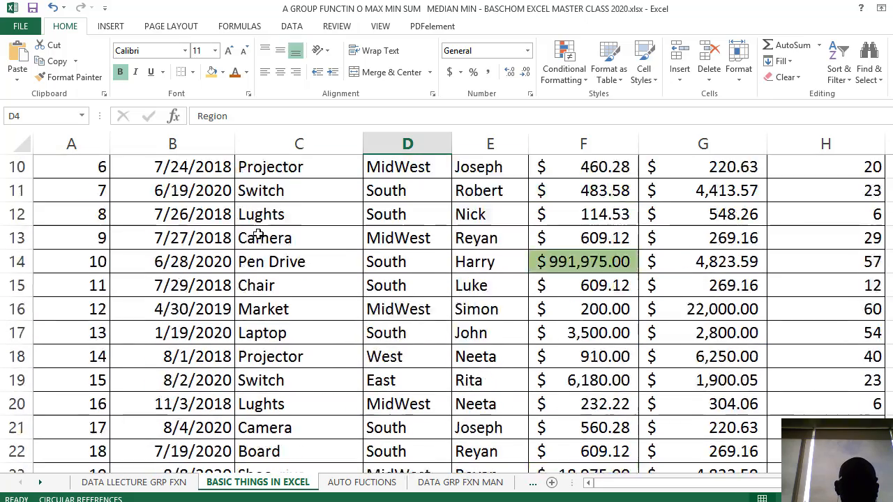
scroll(257, 235, up, 3)
scroll(257, 234, down, 3)
scroll(258, 235, down, 5)
scroll(258, 234, up, 8)
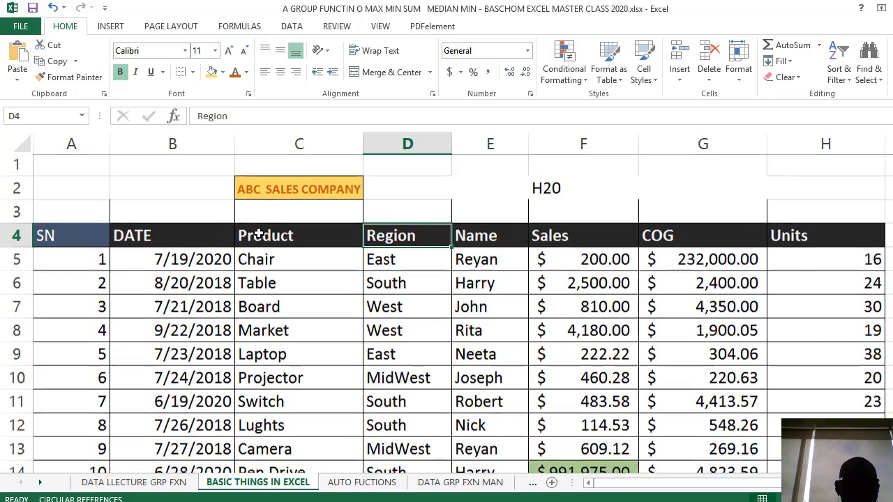
scroll(258, 235, down, 3)
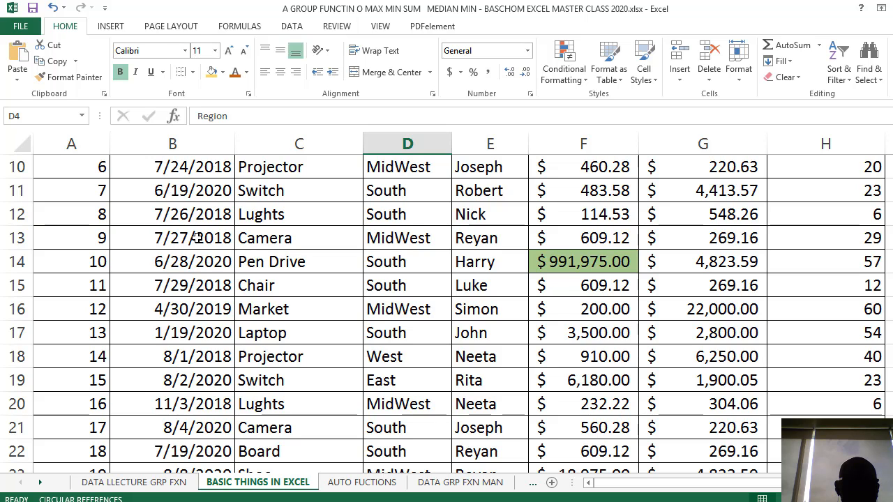
scroll(202, 237, up, 3)
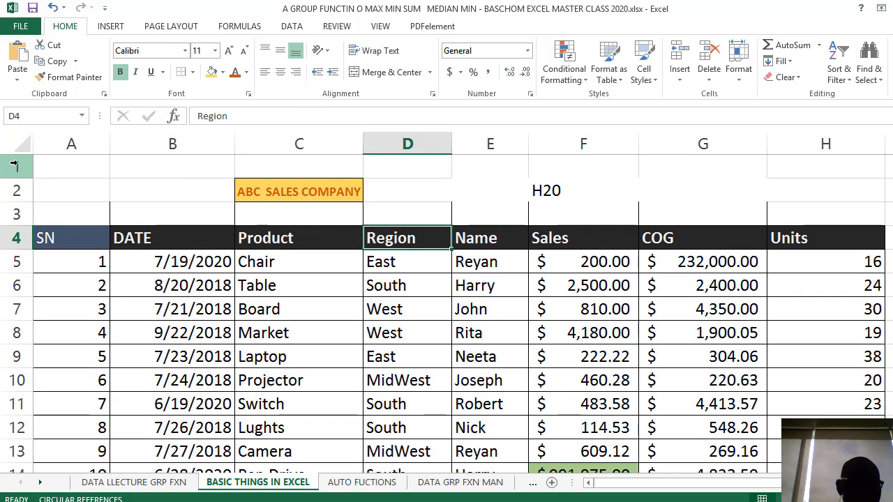
click(18, 169)
drag(18, 168, 31, 200)
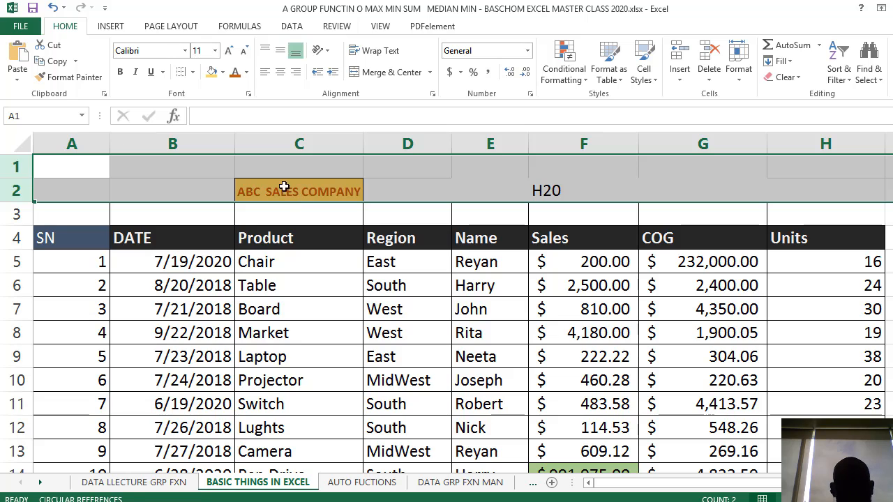
click(300, 235)
Copy the company title and H20 cells C2:F2 and paste them beside the table, starting at cell J11
drag(306, 194, 584, 198)
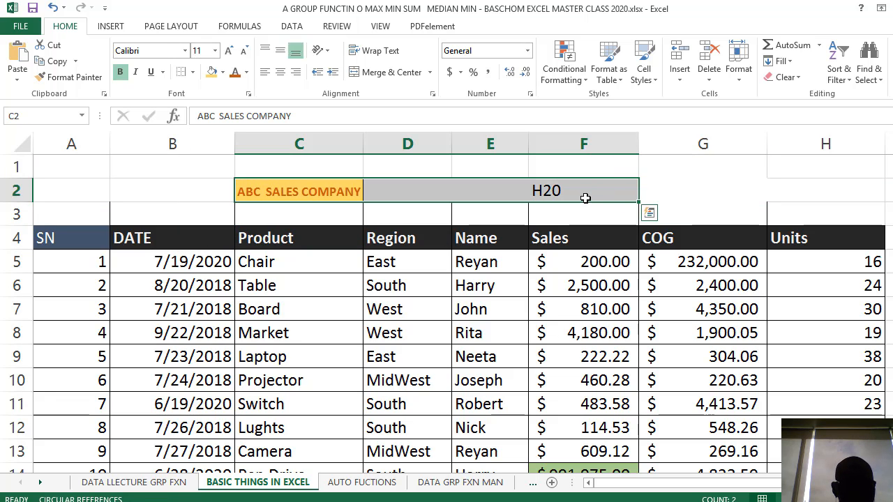
key(ctrl+c)
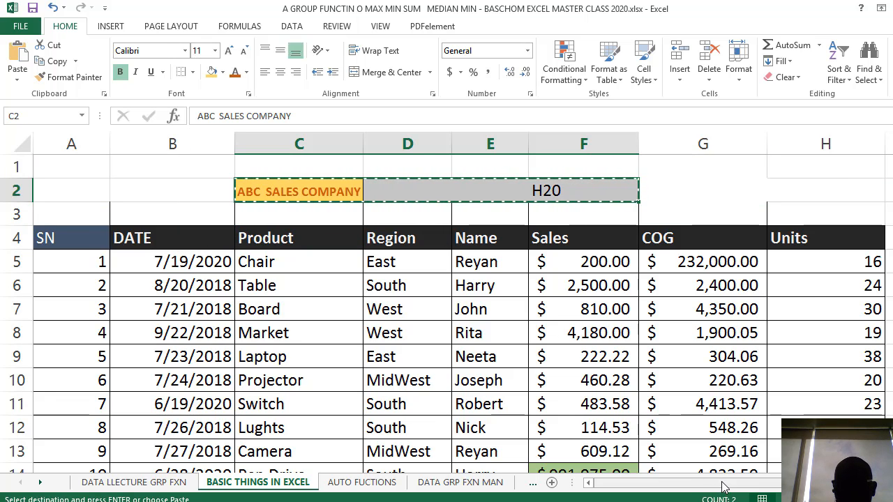
drag(719, 488, 786, 488)
click(817, 392)
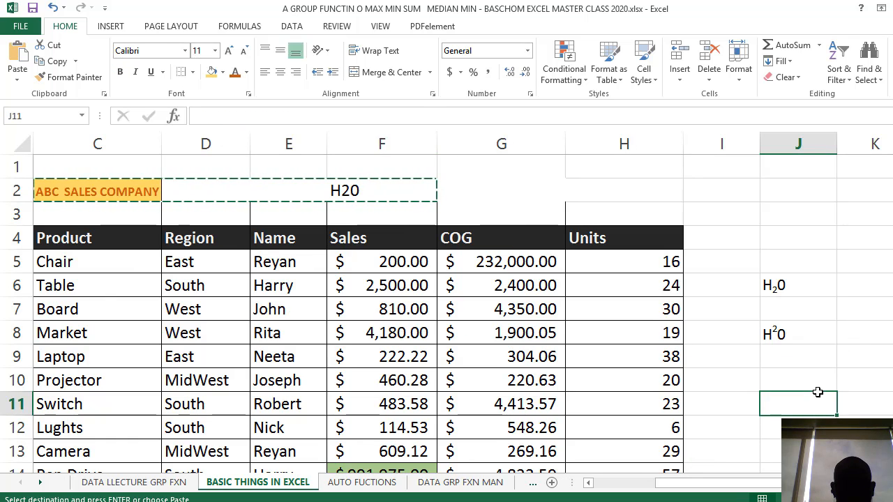
key(ctrl+v)
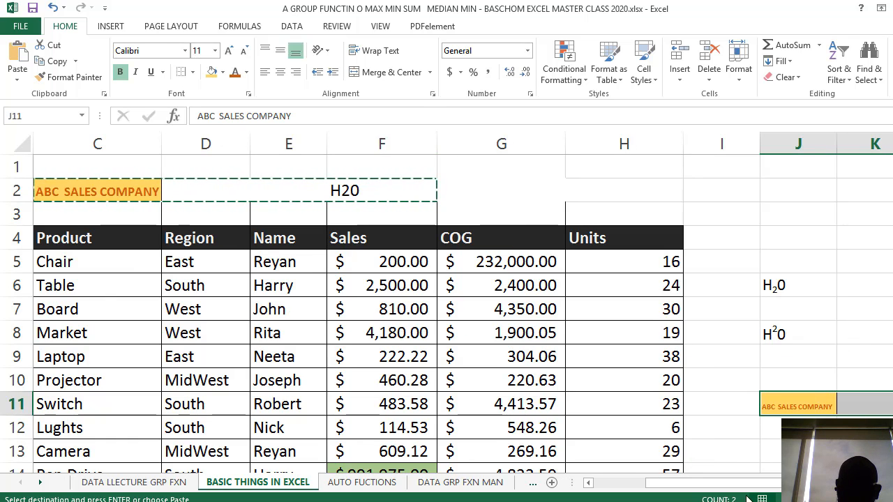
Delete rows 1 to 3 above the header row of the sales table
drag(764, 488, 689, 487)
click(374, 326)
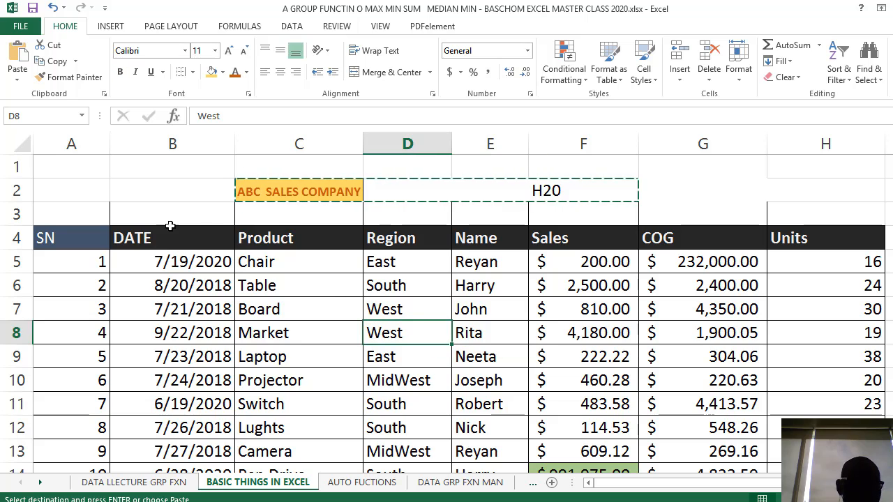
drag(21, 167, 34, 205)
right_click(77, 193)
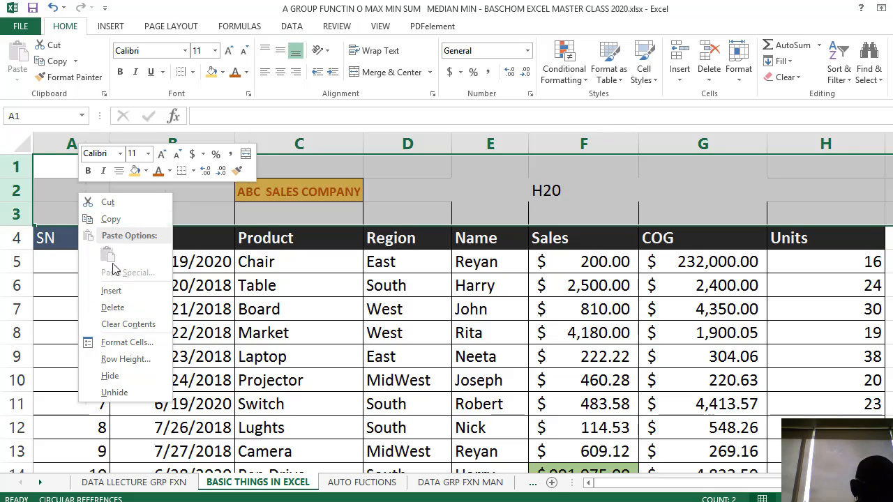
click(113, 307)
click(295, 280)
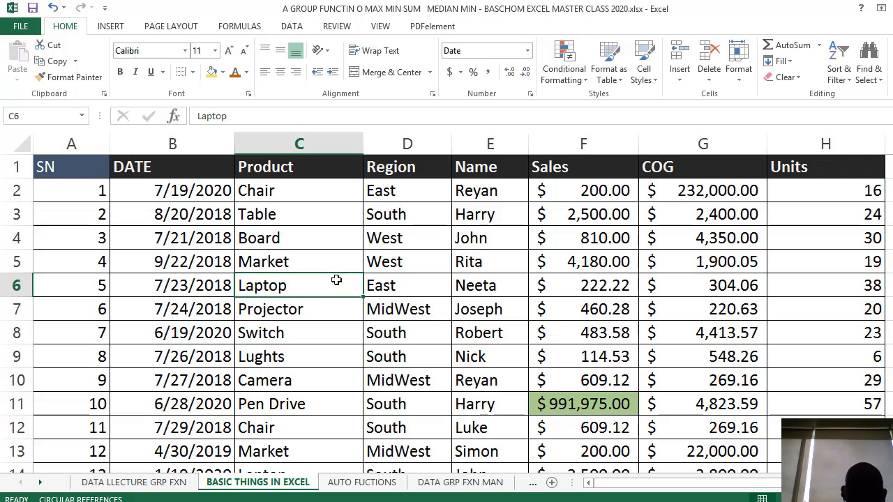
scroll(346, 269, down, 5)
scroll(346, 269, up, 5)
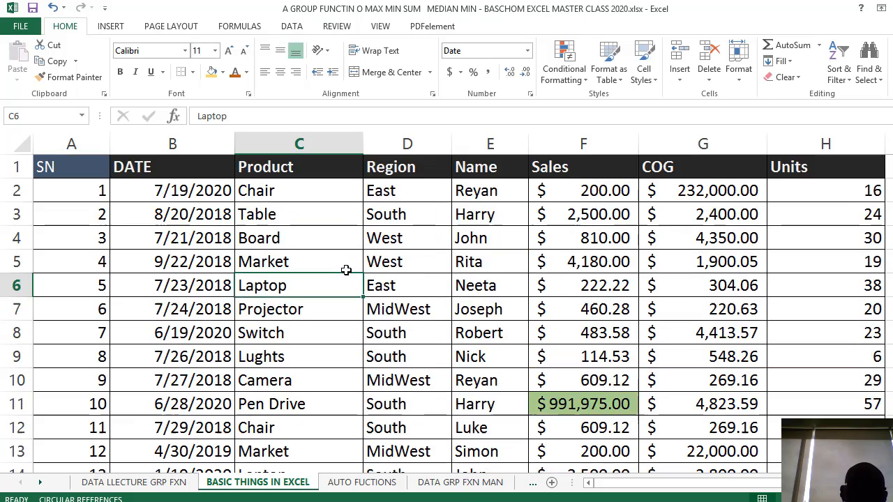
scroll(345, 270, down, 4)
scroll(346, 269, up, 4)
scroll(346, 270, down, 9)
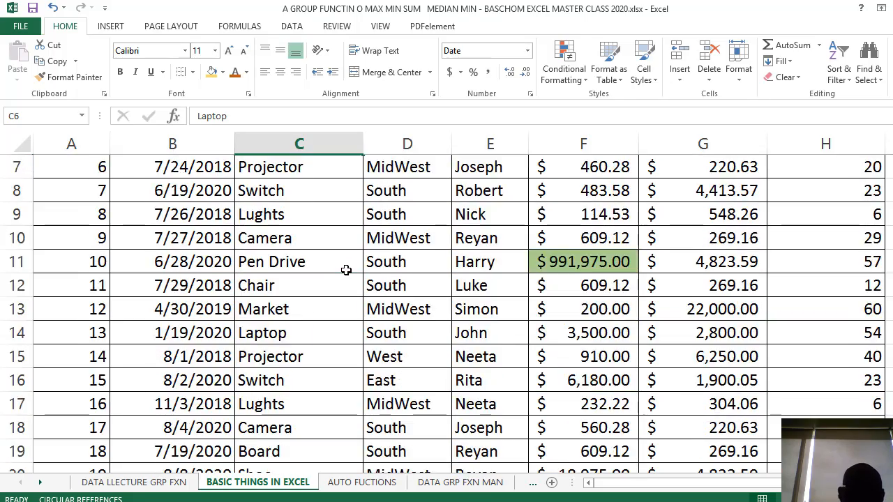
scroll(346, 270, up, 9)
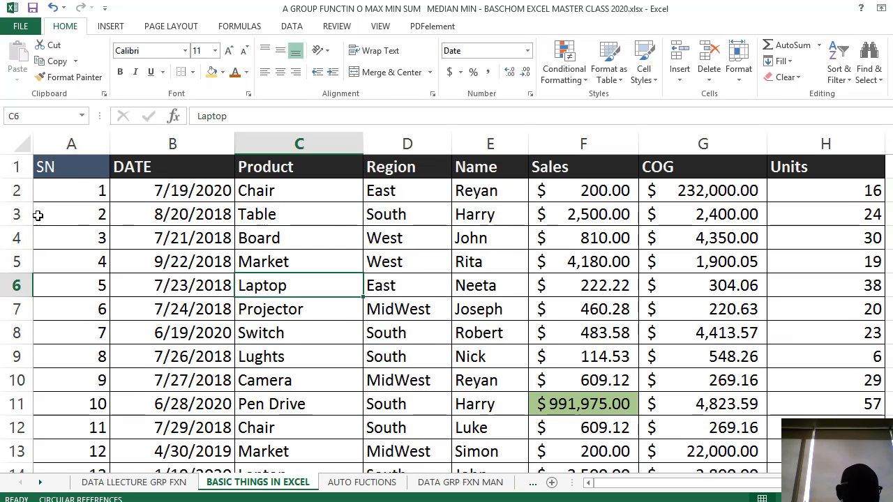
Copy rows 3 to 13 of the sales table and insert the copied rows at row 23, above the SUM row
drag(15, 218, 253, 456)
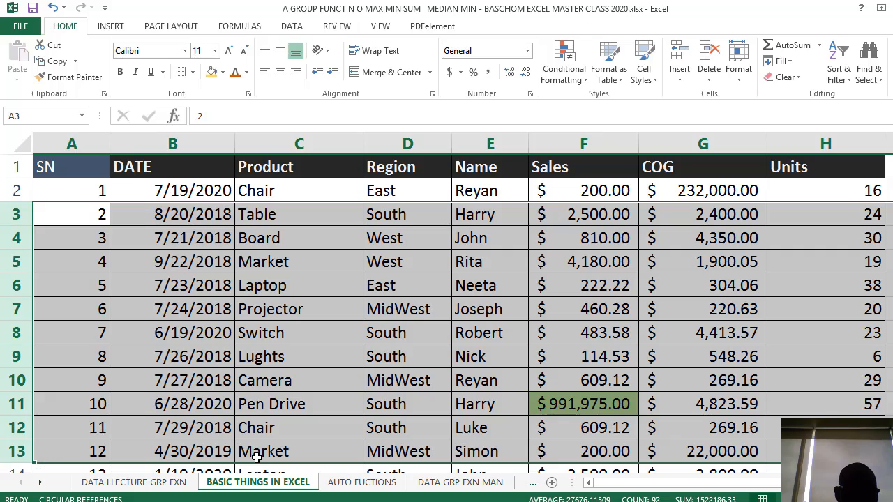
key(ctrl+c)
scroll(298, 388, down, 6)
scroll(155, 325, up, 2)
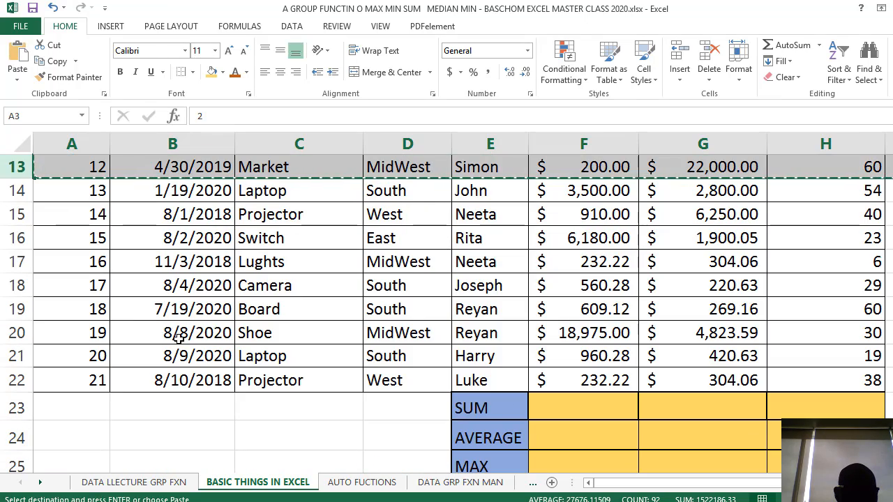
scroll(180, 338, down, 2)
scroll(149, 314, up, 4)
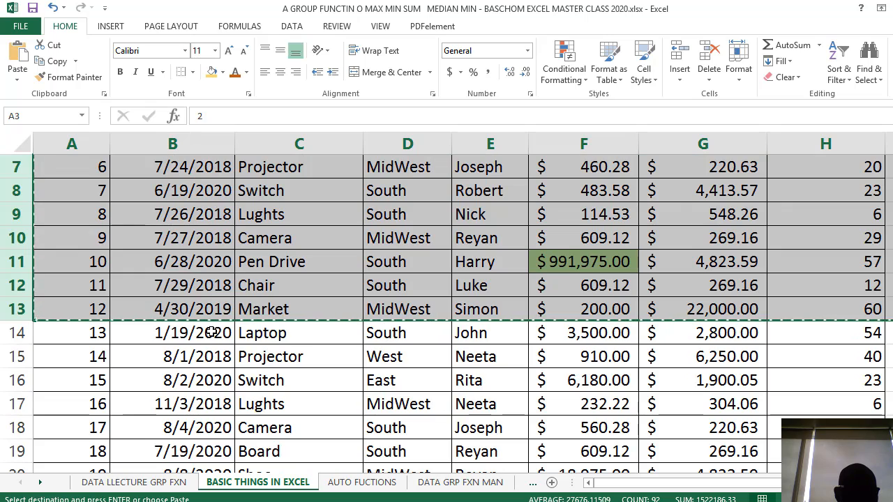
scroll(78, 350, down, 4)
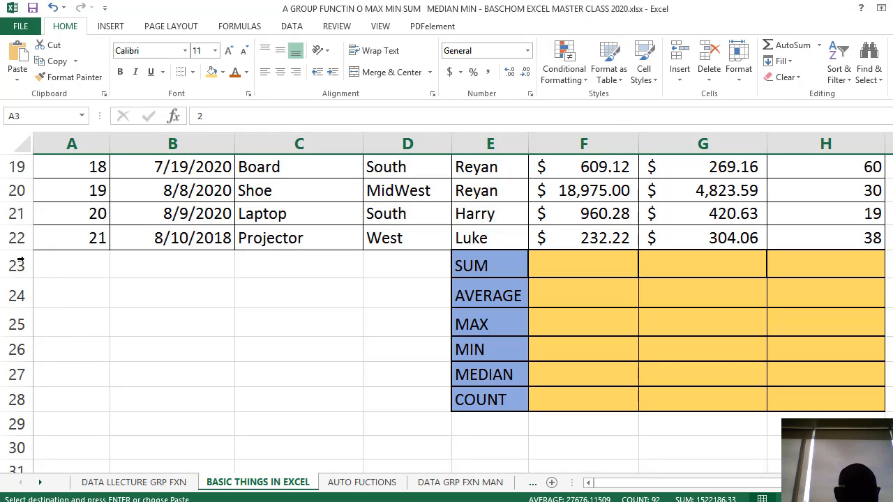
click(18, 264)
right_click(20, 265)
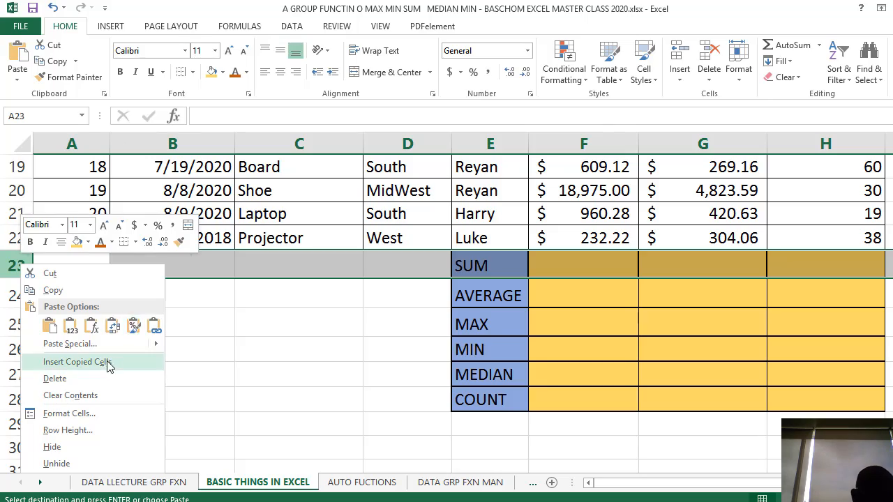
click(77, 362)
scroll(289, 332, up, 6)
scroll(289, 331, down, 6)
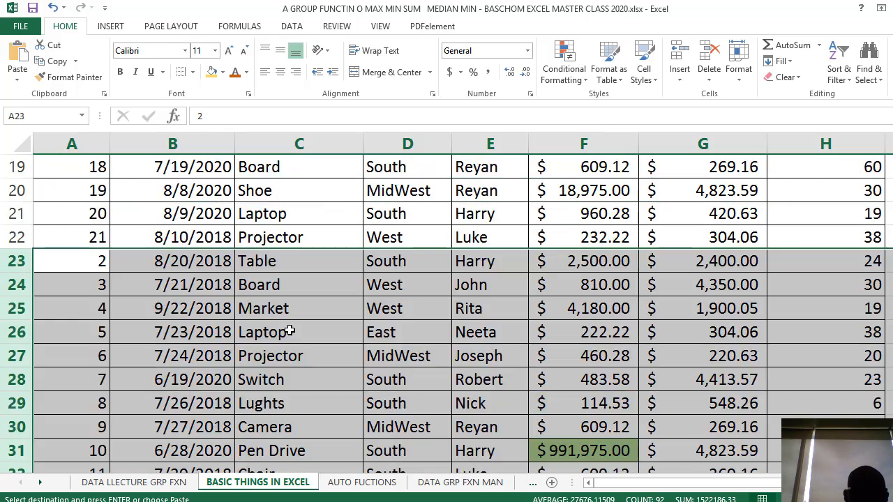
scroll(289, 332, down, 6)
scroll(45, 247, up, 4)
scroll(53, 253, down, 2)
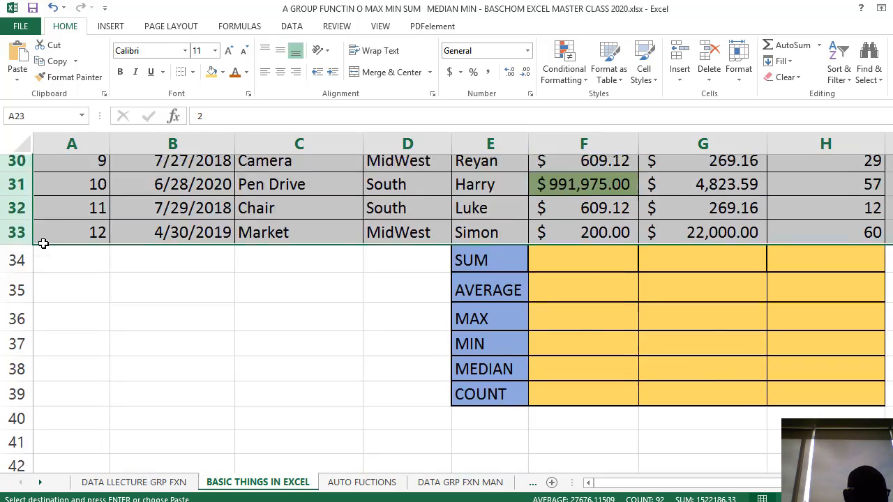
Insert the same copied sales rows once more at row 34, above the SUM row, and end the copy mode
scroll(42, 241, up, 4)
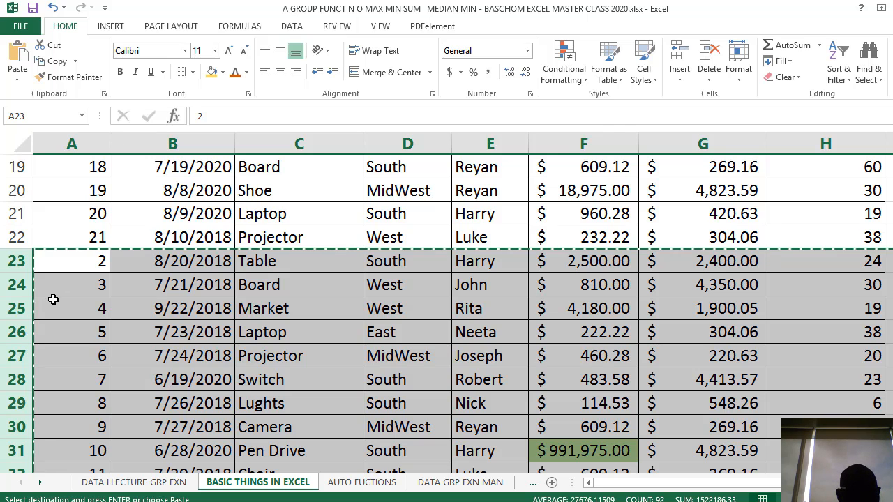
scroll(53, 301, down, 7)
scroll(53, 302, up, 3)
scroll(20, 314, up, 1)
click(17, 313)
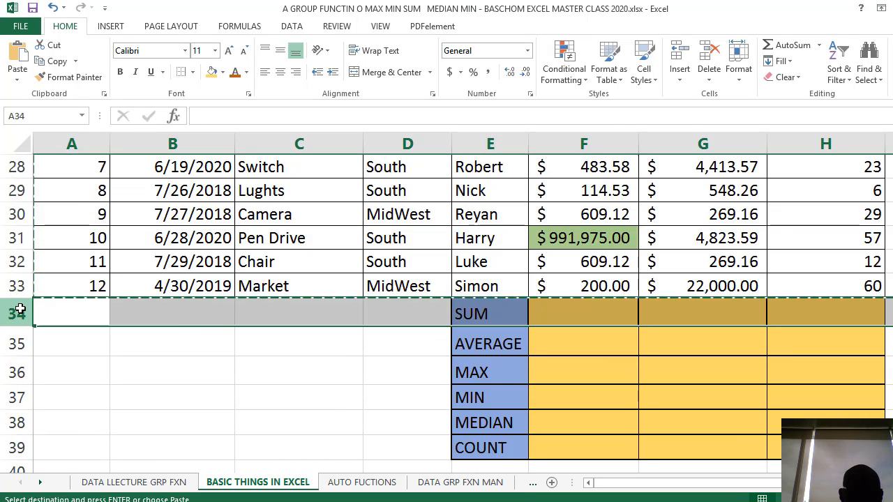
right_click(19, 314)
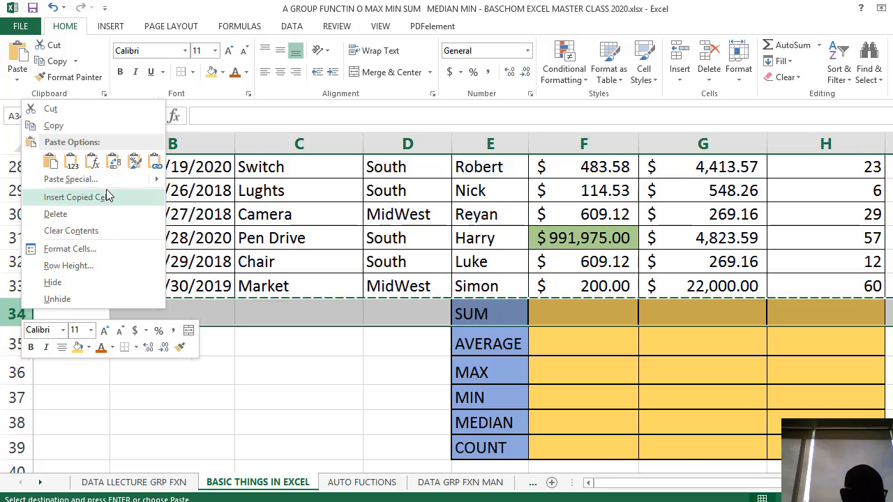
key(Escape)
key(ctrl+v)
scroll(253, 289, up, 9)
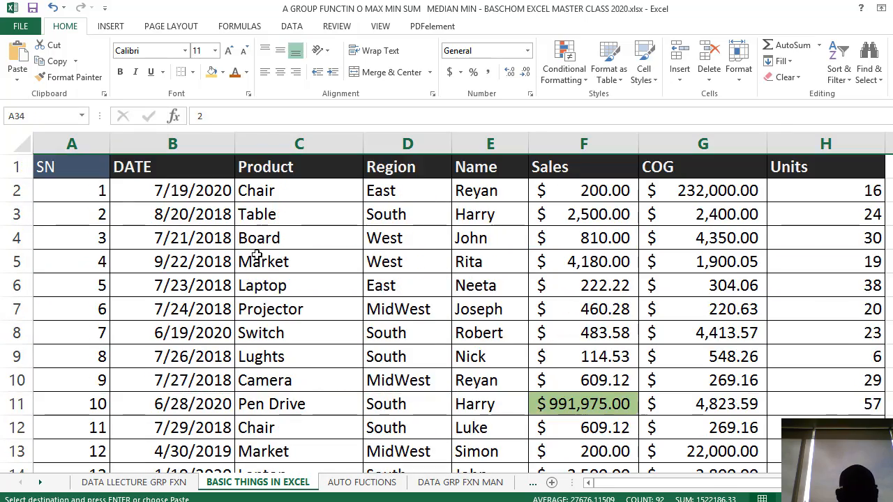
scroll(264, 249, down, 8)
scroll(265, 249, down, 7)
scroll(264, 237, up, 11)
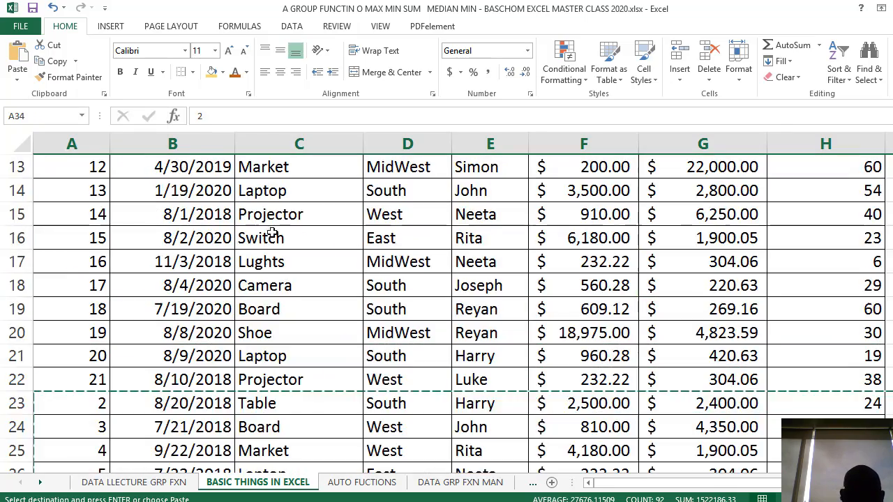
click(274, 228)
key(Escape)
Clear all serial numbers under the SN header, from cell A2 to A44
scroll(237, 220, up, 4)
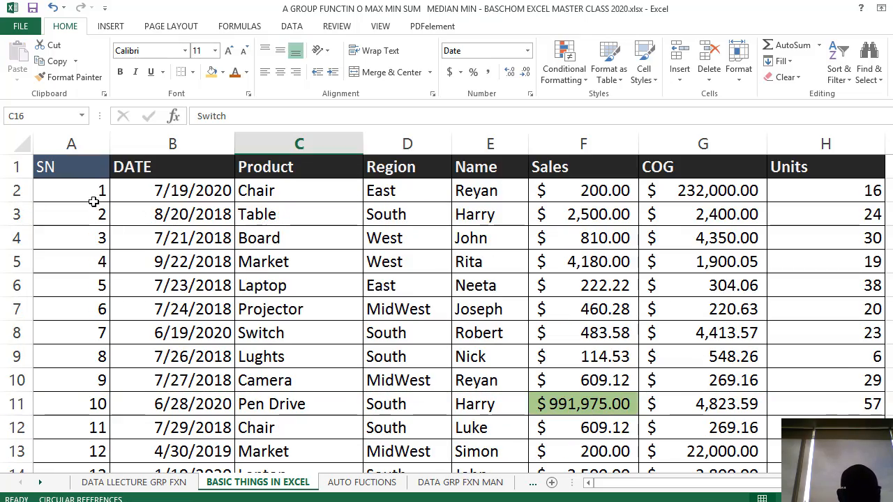
drag(93, 201, 61, 303)
key(Delete)
scroll(61, 302, up, 12)
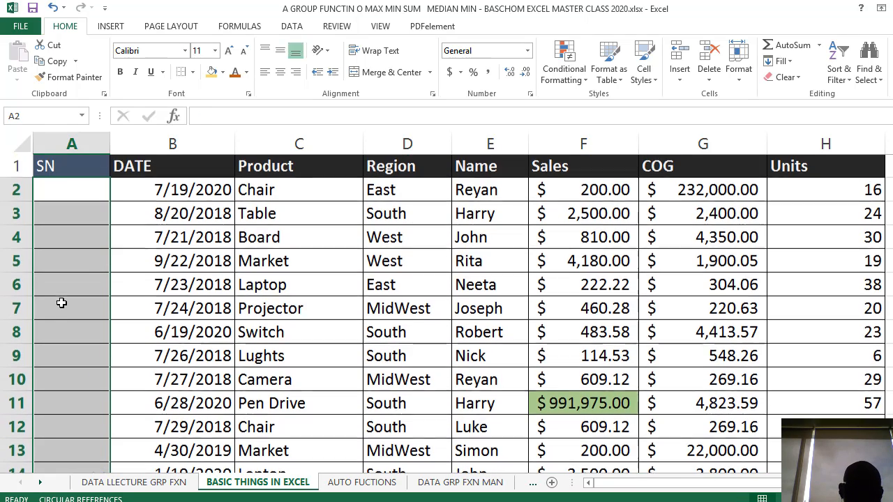
Enter 1 in A2 and 2 in A3, and fill the series down the SN column to row 44
click(86, 192)
text(1)
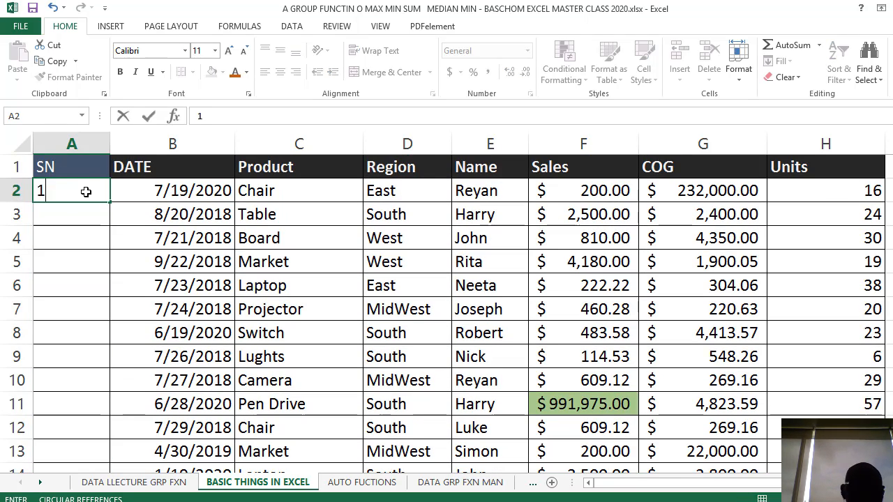
click(73, 216)
text(2)
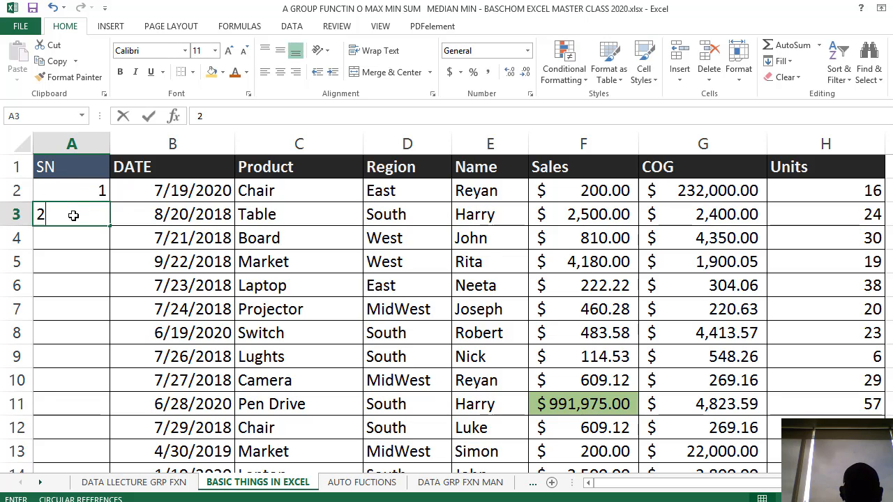
click(128, 259)
click(101, 195)
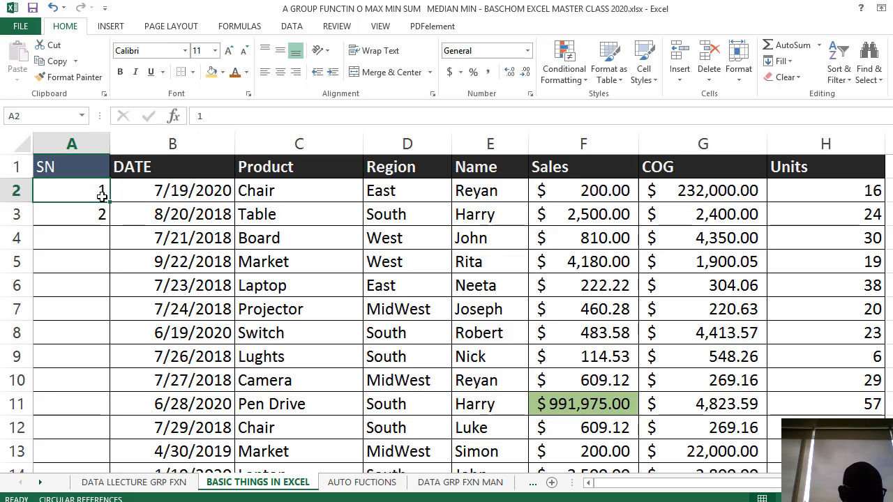
shift+click(94, 210)
drag(110, 226, 105, 319)
scroll(230, 320, up, 12)
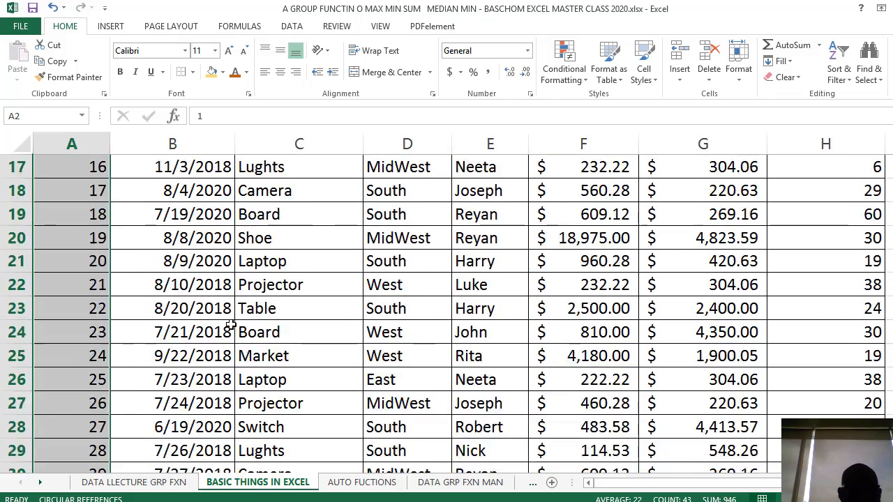
Delete the filled serial numbers in A2:A44 so the SN column is empty again
click(95, 192)
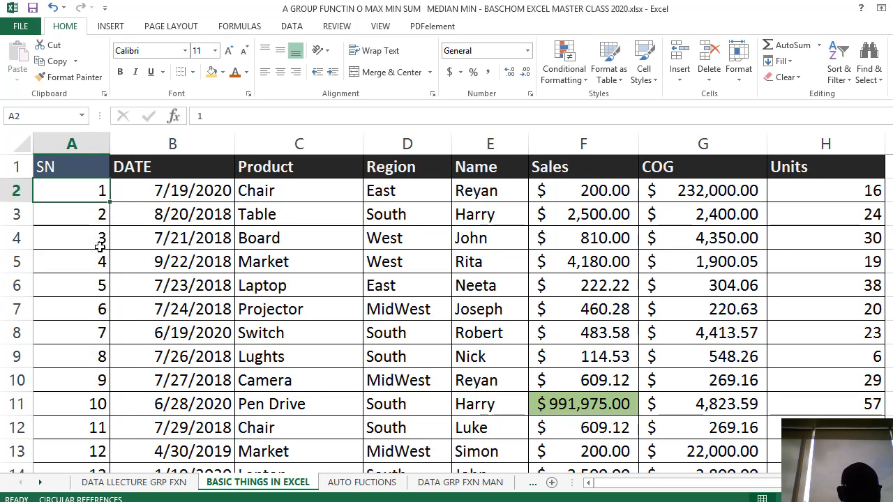
click(156, 219)
drag(105, 446, 85, 430)
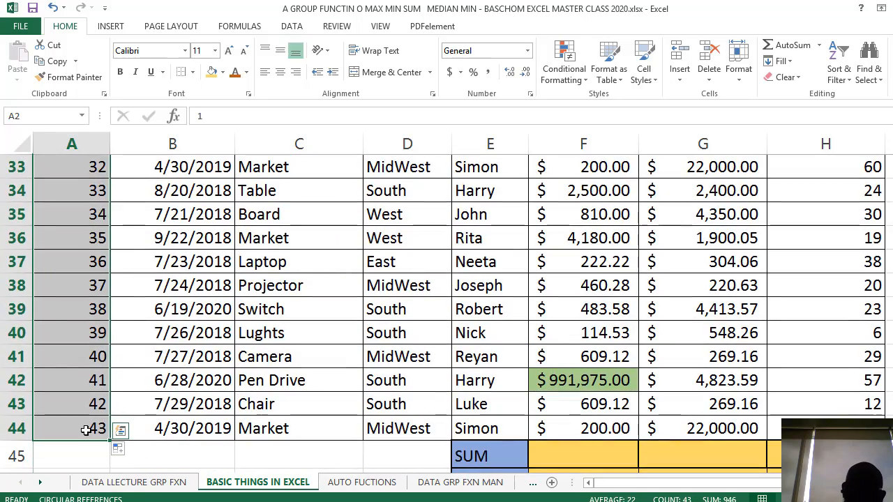
key(Delete)
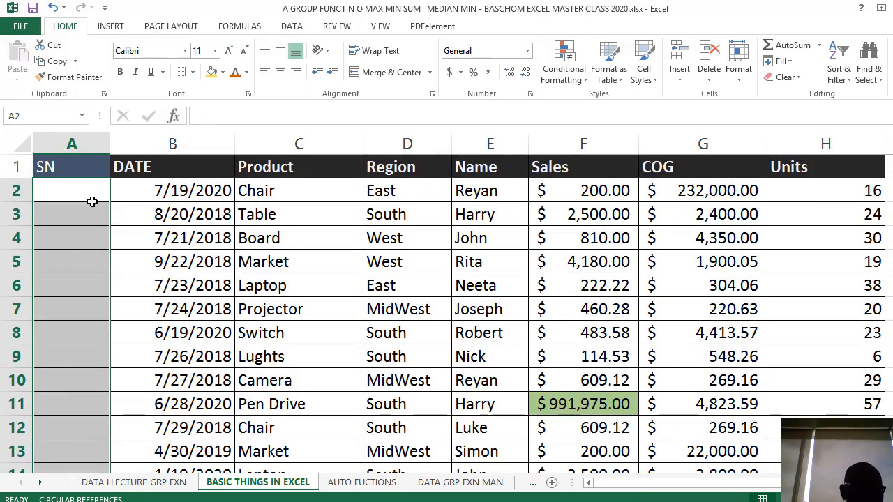
Enter 2 in A2 and 4 in A3, and fill the even-number series down the SN column to row 44
click(89, 197)
text(2)
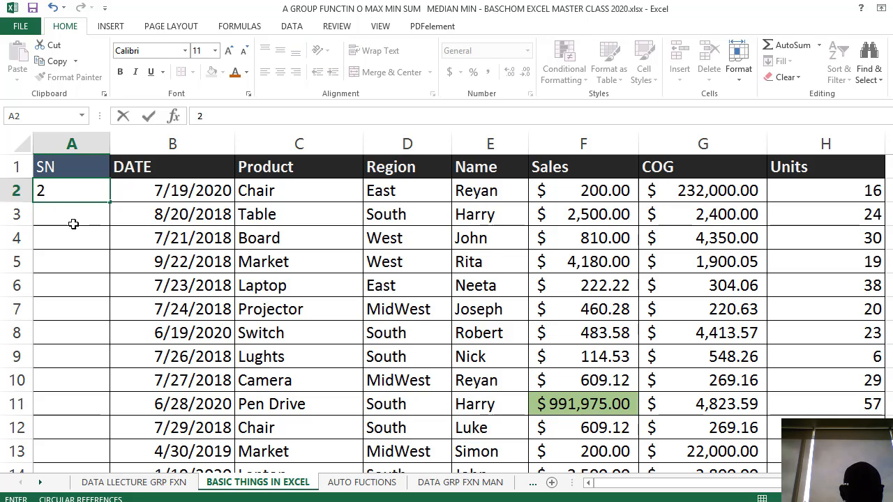
click(76, 218)
text(4)
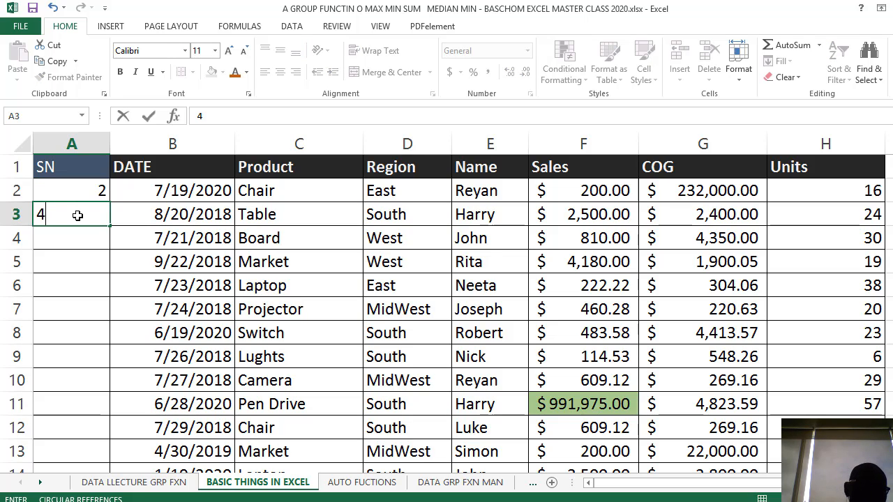
click(215, 292)
click(92, 190)
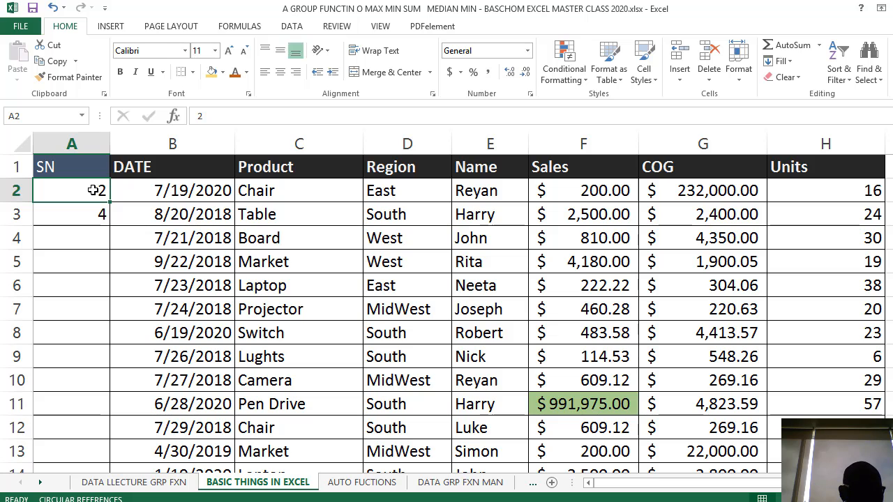
shift+click(94, 214)
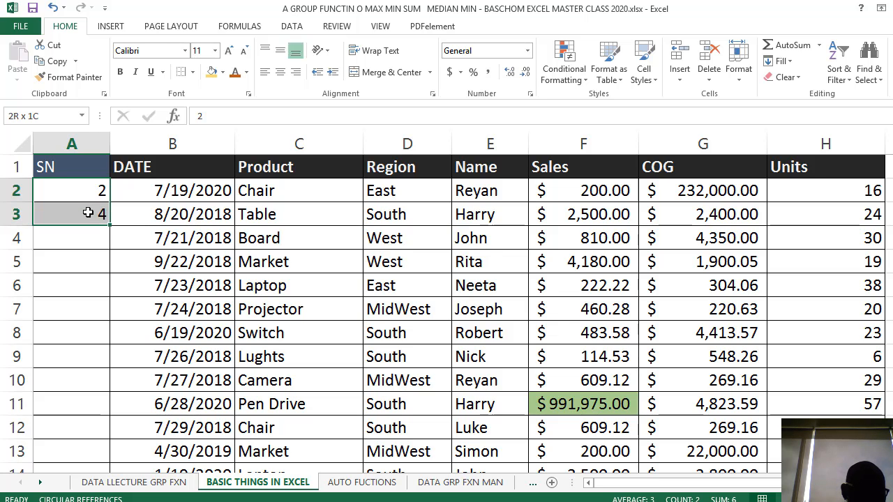
drag(110, 226, 118, 374)
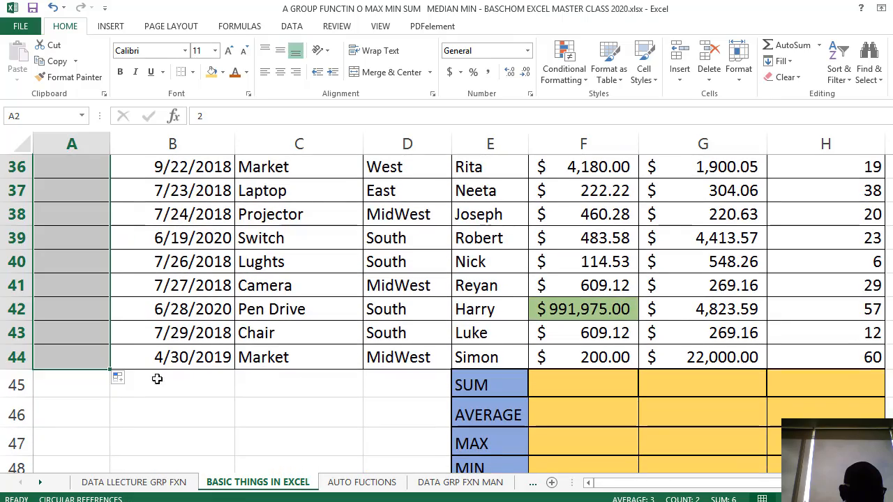
scroll(118, 374, up, 2)
scroll(118, 374, up, 10)
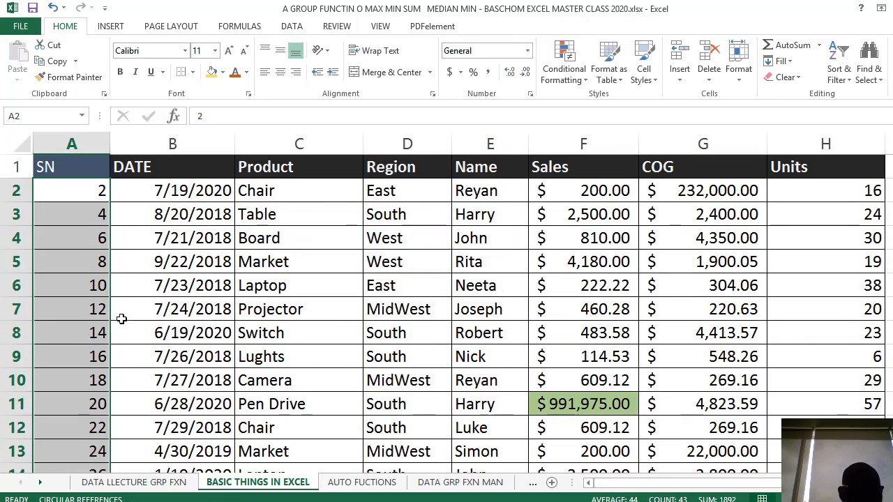
Replace A2 with 1 and A3 with 2, and refill the SN column down to row 44 as consecutive numbers
click(80, 198)
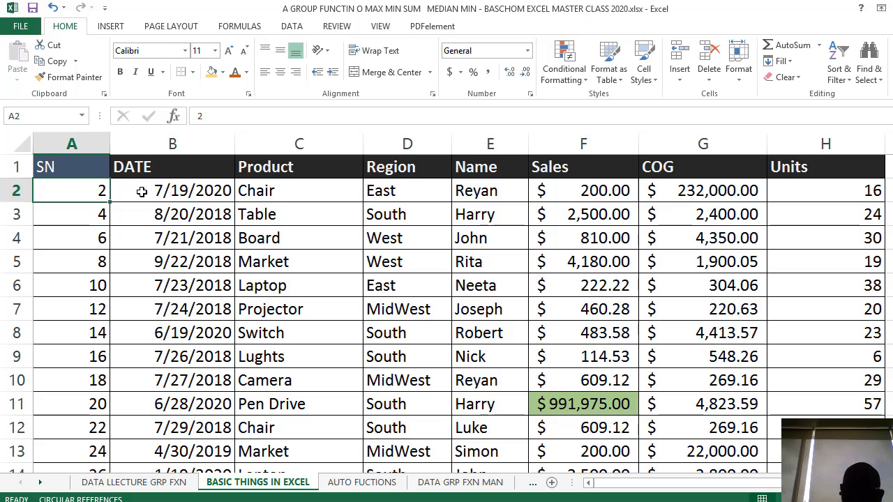
text(1)
key(Return)
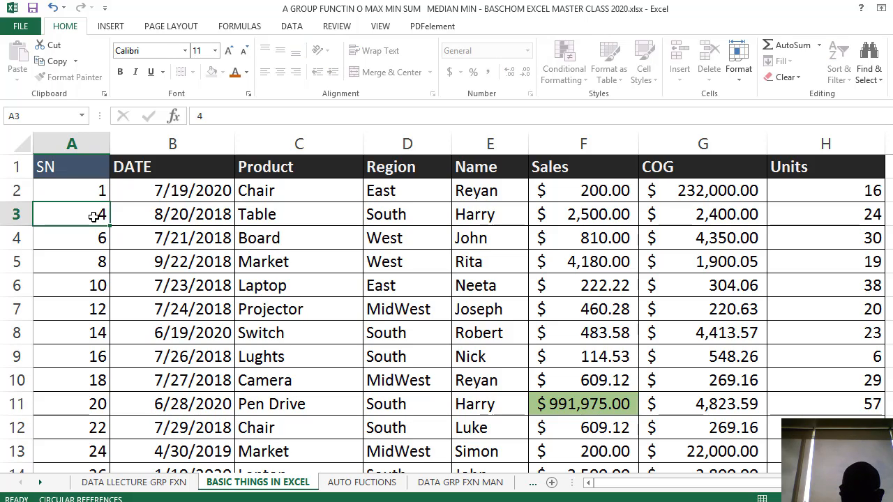
text(2)
click(193, 269)
drag(96, 192, 101, 371)
scroll(138, 373, up, 12)
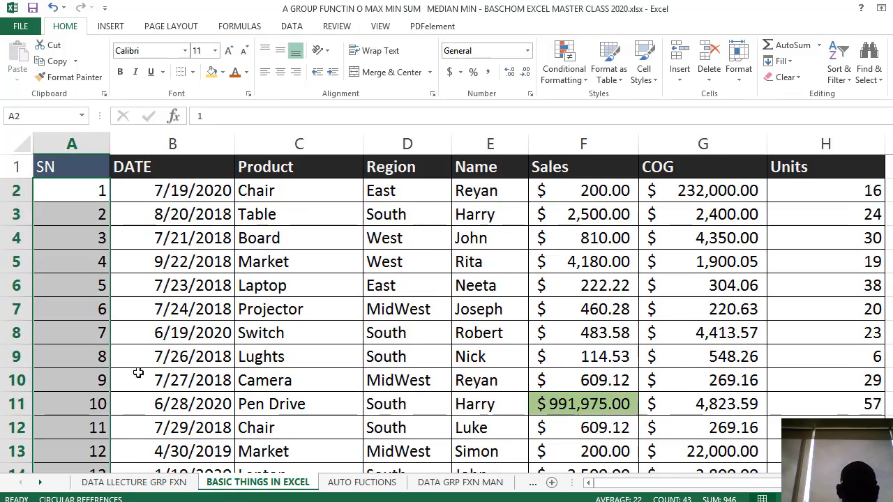
click(345, 327)
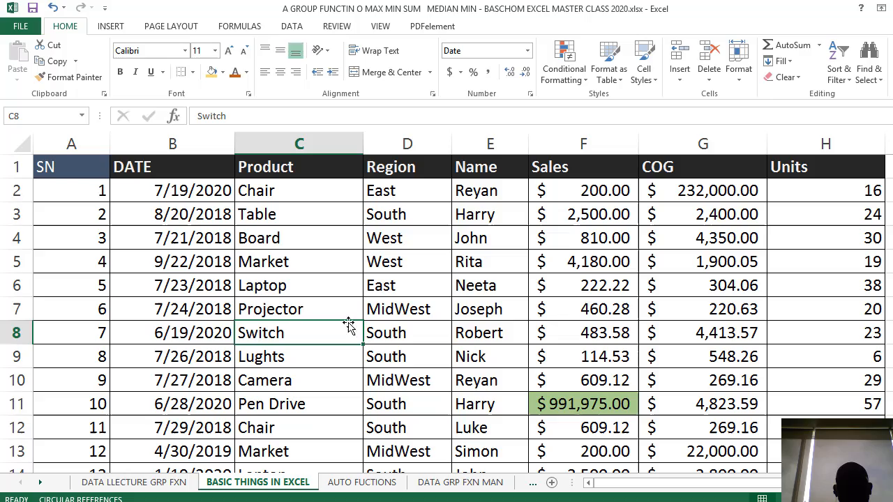
click(526, 333)
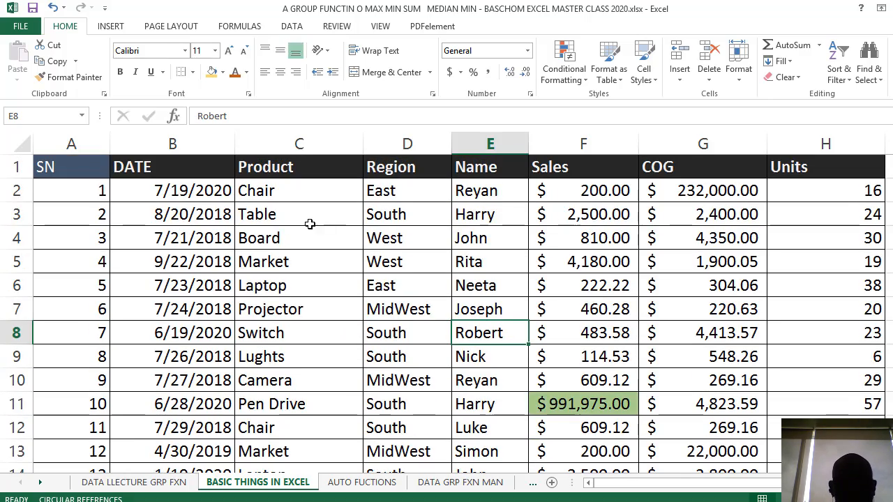
Examine whether the header row stays in view while moving through the sales table
scroll(460, 251, down, 11)
scroll(461, 253, up, 11)
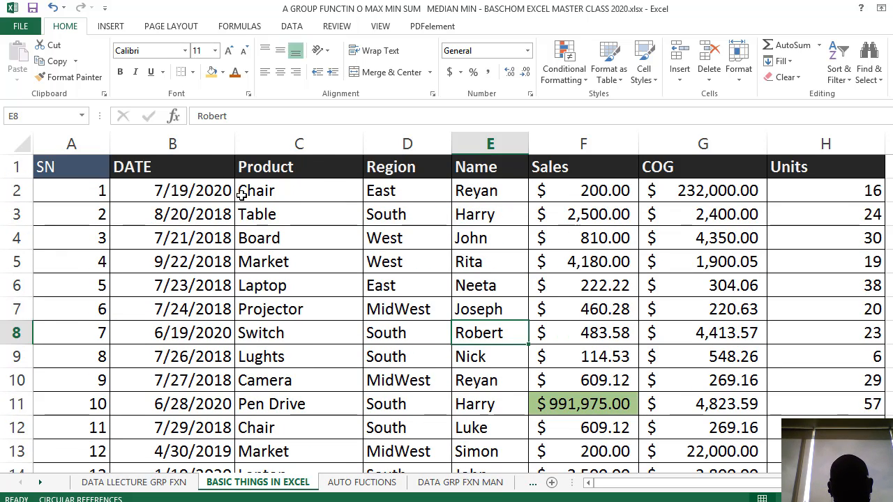
scroll(313, 225, down, 3)
scroll(318, 227, up, 3)
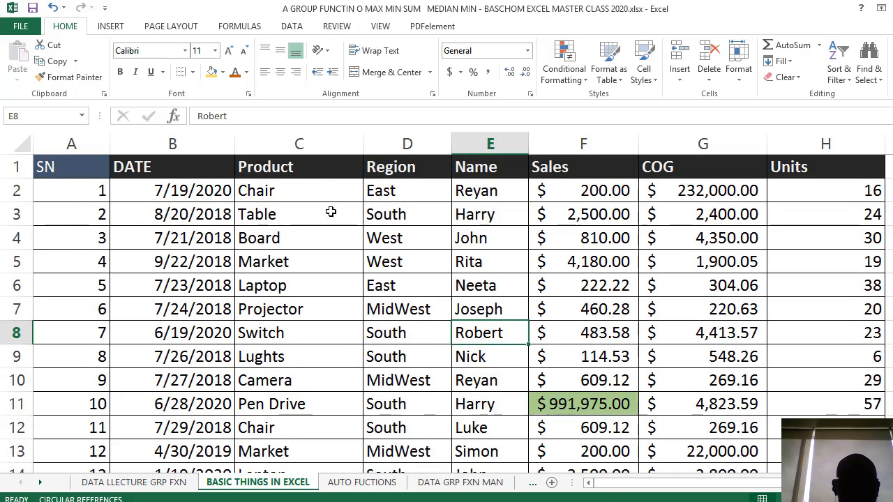
click(332, 171)
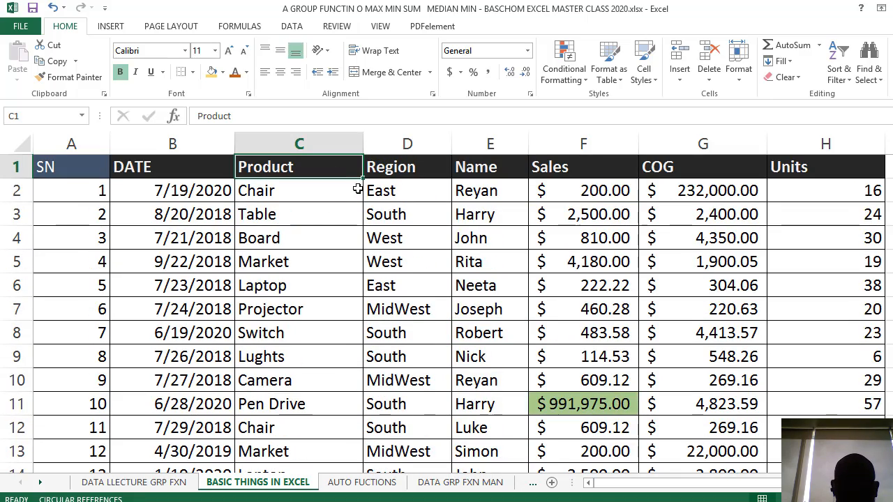
scroll(357, 189, down, 3)
scroll(363, 208, up, 3)
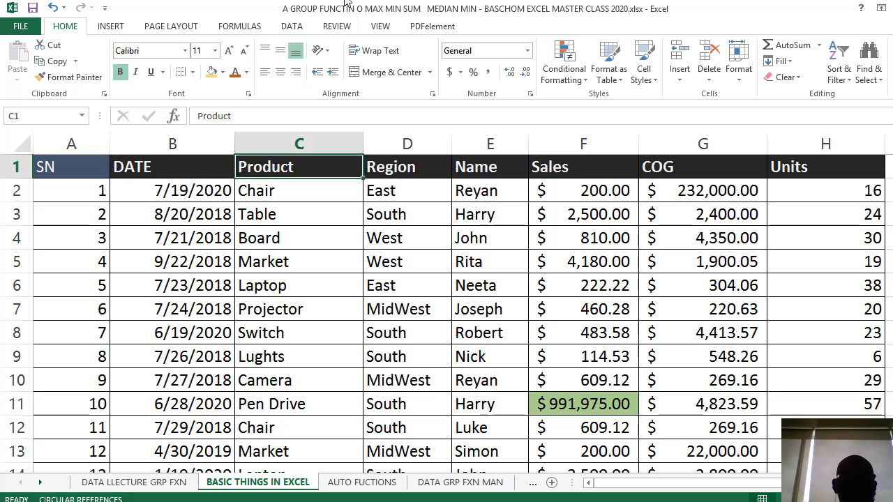
click(223, 237)
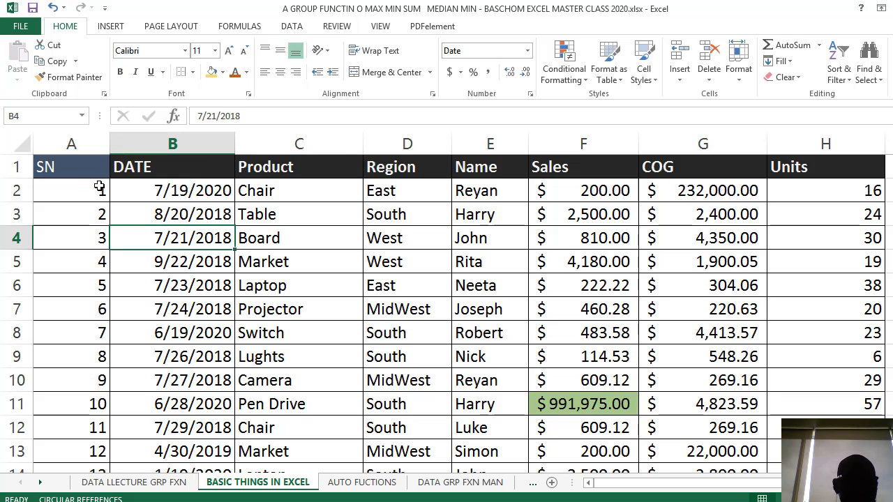
Try to freeze the header with row 1 selected, using the selection-based Freeze Panes option, and check it against the lower rows
click(6, 166)
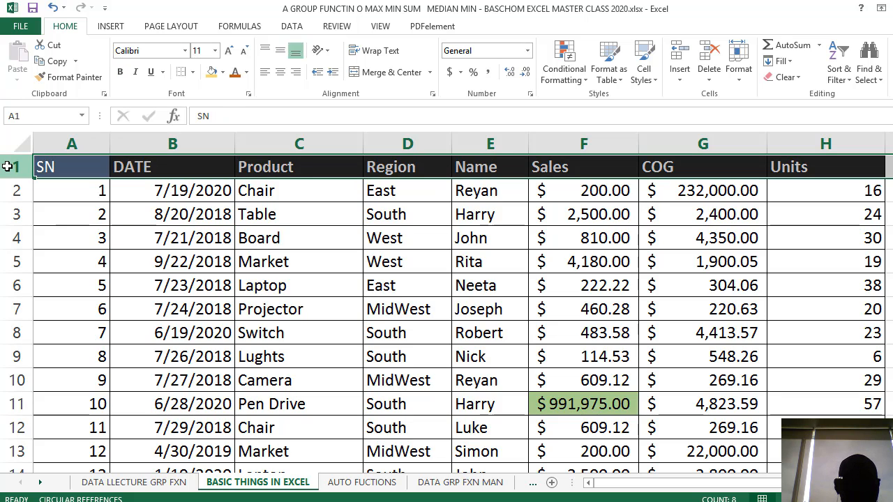
click(380, 25)
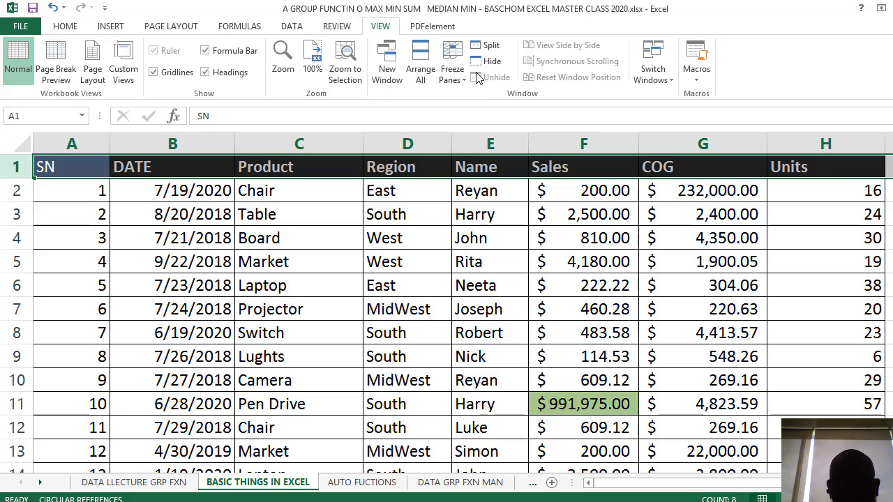
click(453, 70)
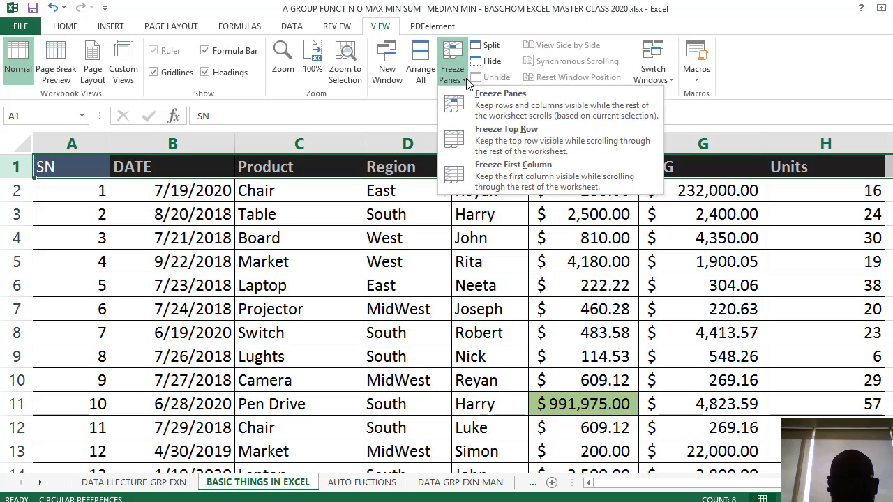
click(533, 111)
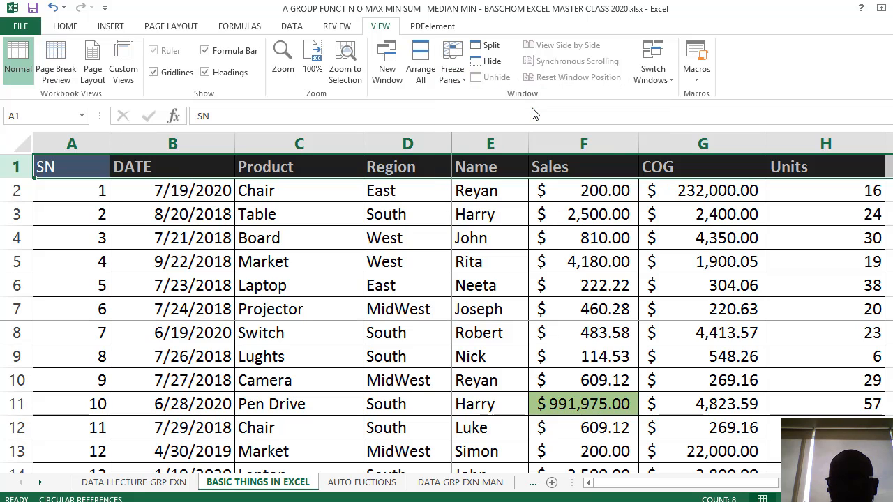
scroll(479, 202, down, 7)
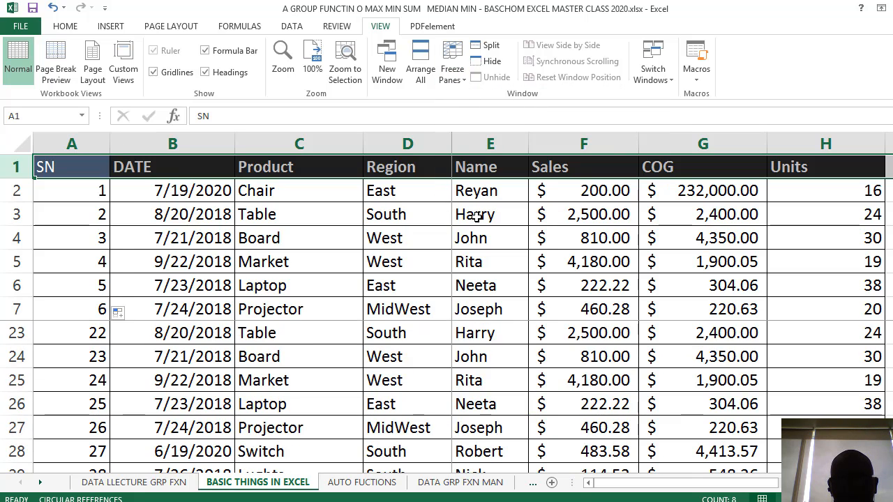
scroll(479, 210, up, 7)
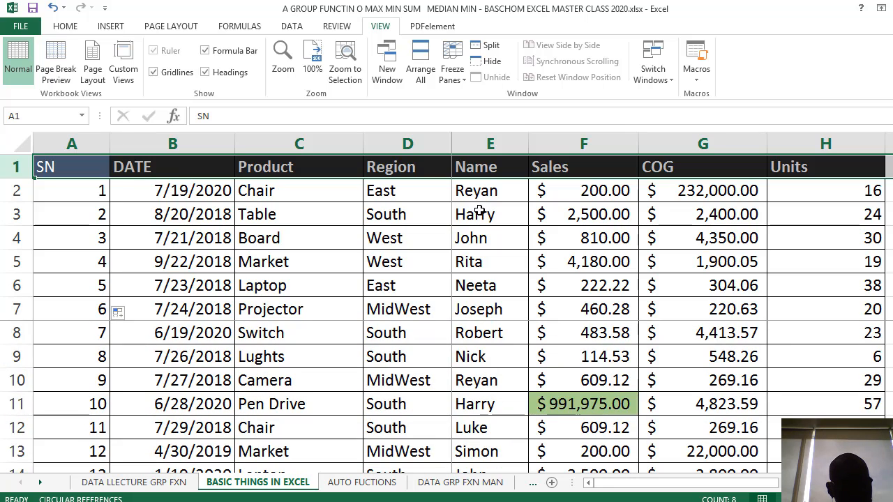
Undo the last series fill in the SN column
key(ctrl+z)
key(ctrl+z)
click(382, 290)
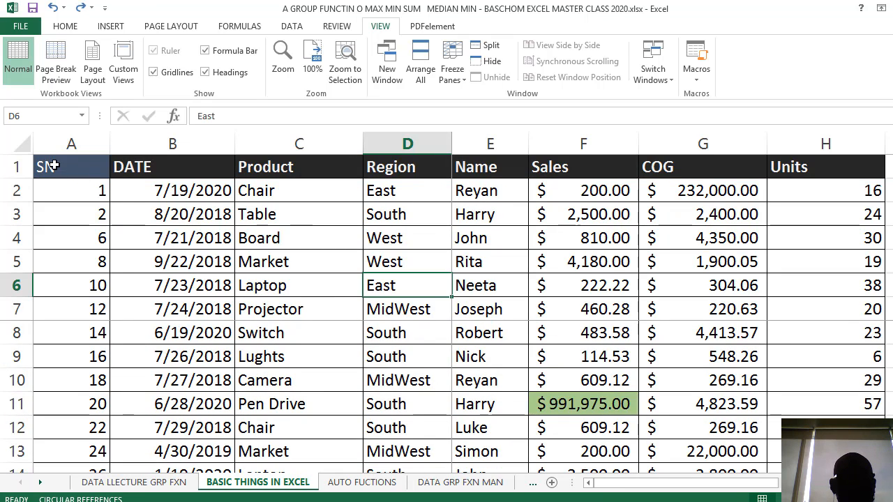
Freeze the top row of the sales sheet, replacing the existing frozen panes
click(8, 166)
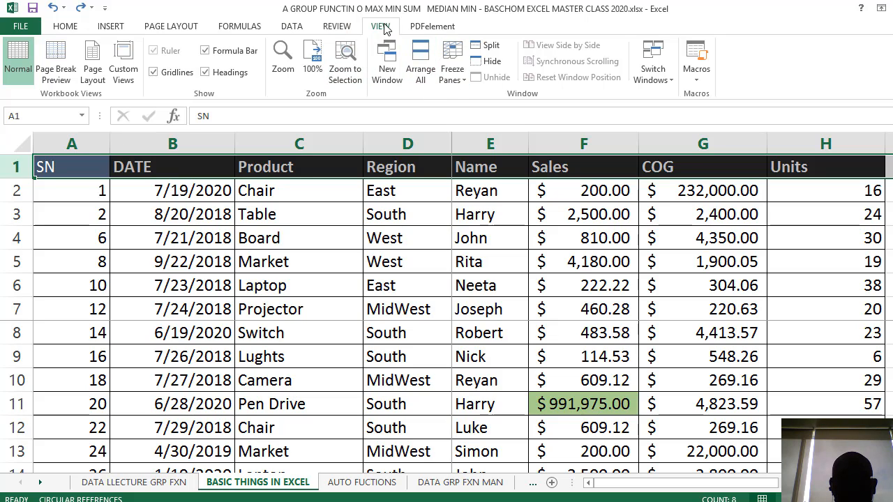
click(452, 66)
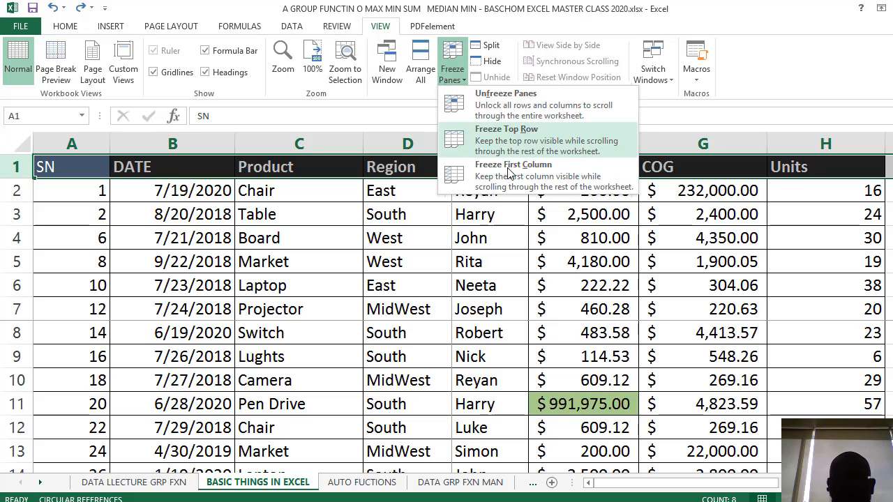
click(530, 143)
click(488, 283)
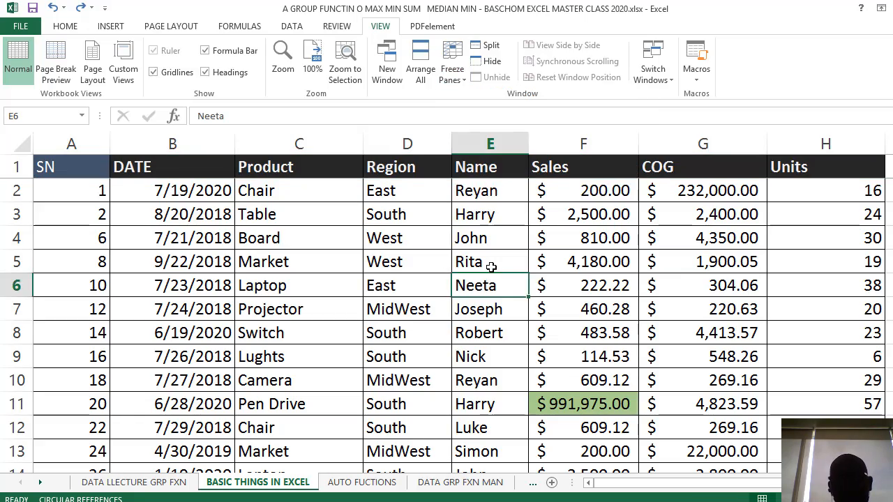
Check that the frozen header row stays in view from the first records down to the end of the sales table
scroll(492, 266, down, 6)
scroll(491, 266, down, 10)
scroll(492, 266, up, 17)
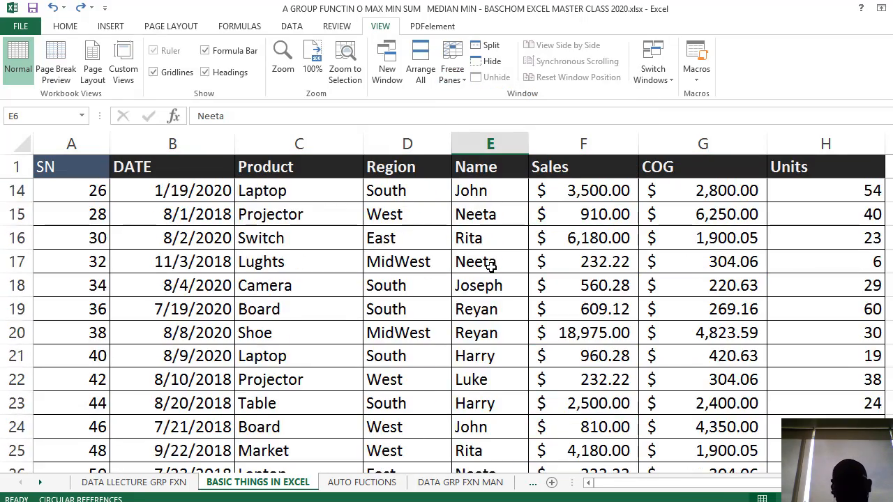
scroll(490, 264, down, 4)
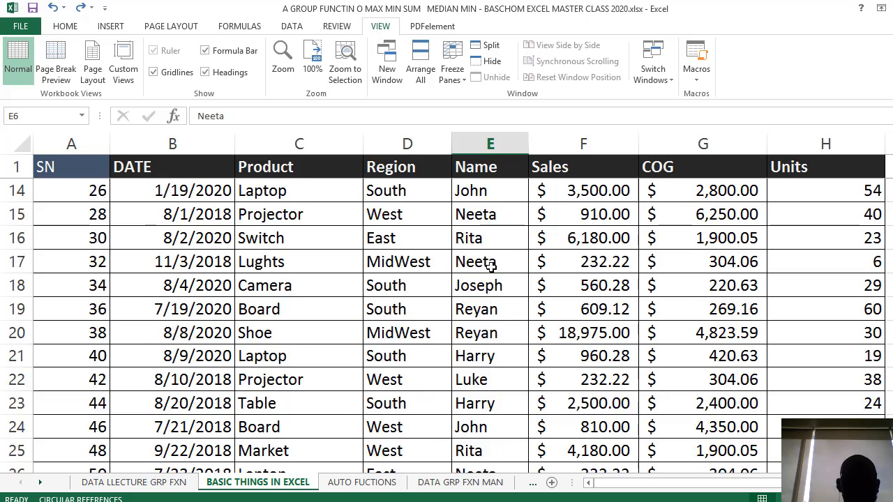
scroll(493, 251, up, 4)
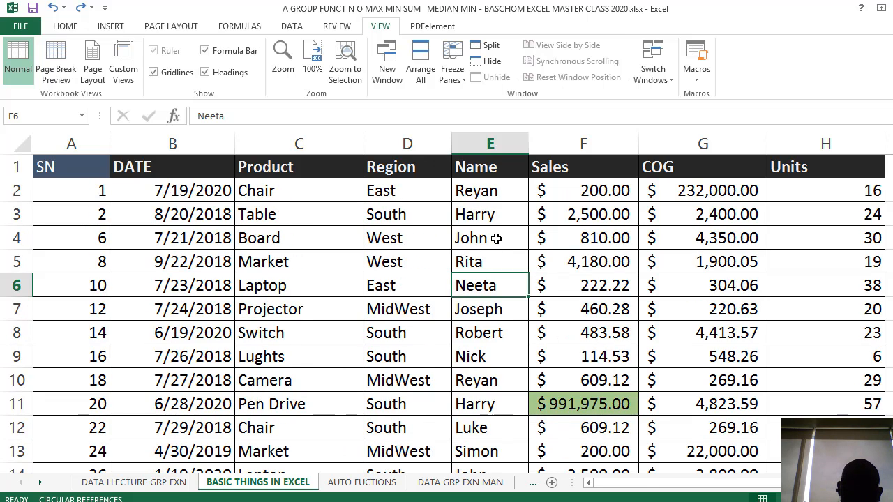
scroll(496, 237, down, 11)
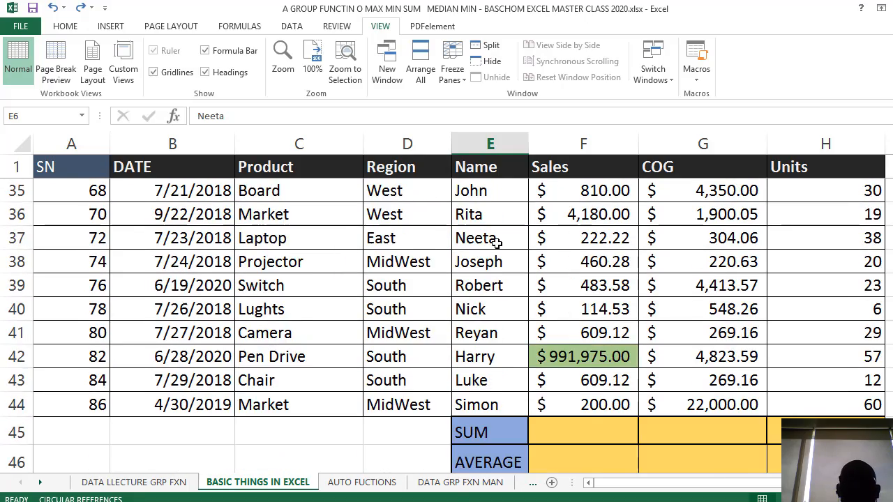
scroll(496, 241, up, 11)
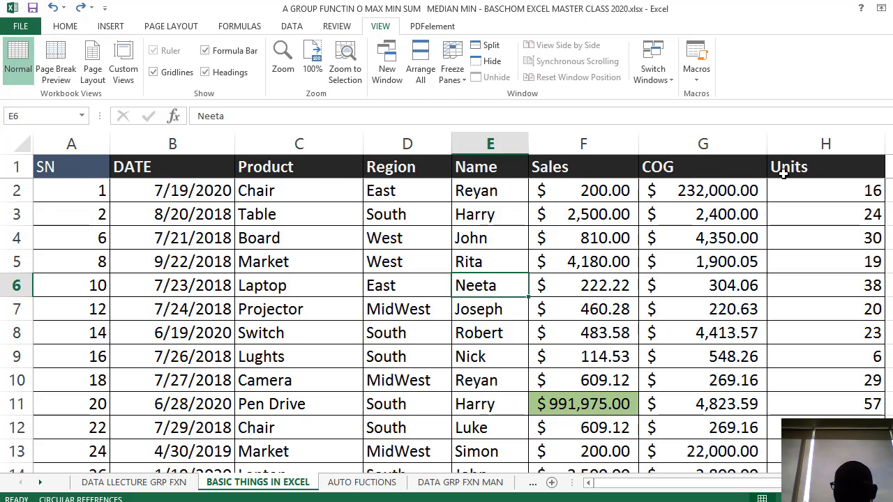
scroll(472, 395, down, 7)
scroll(475, 383, up, 7)
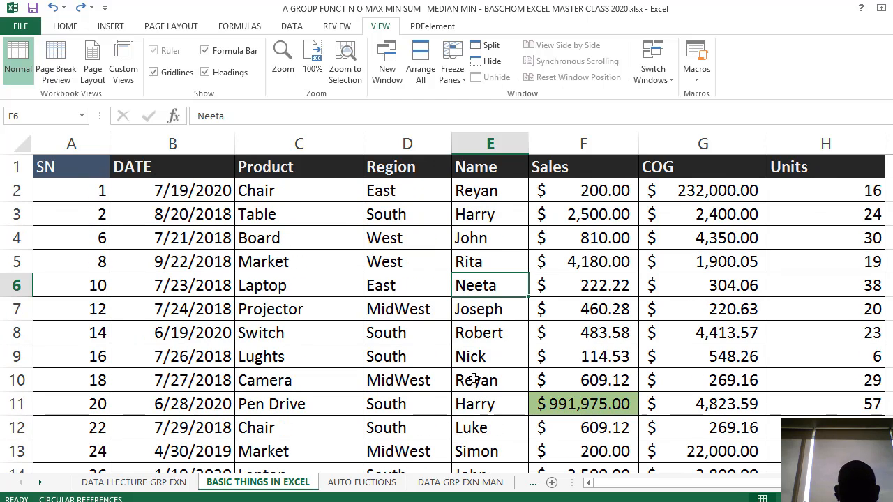
scroll(474, 379, down, 4)
scroll(471, 352, up, 4)
scroll(408, 289, down, 1)
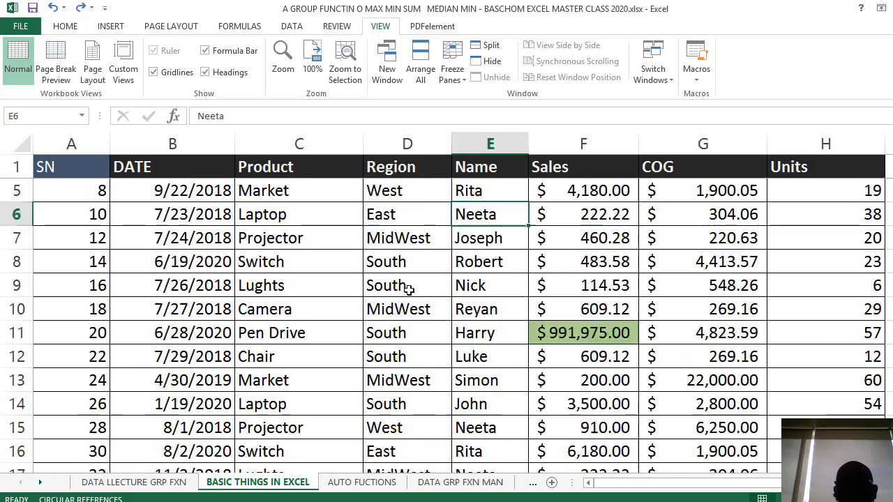
scroll(175, 255, up, 1)
click(175, 258)
click(327, 280)
scroll(334, 280, down, 6)
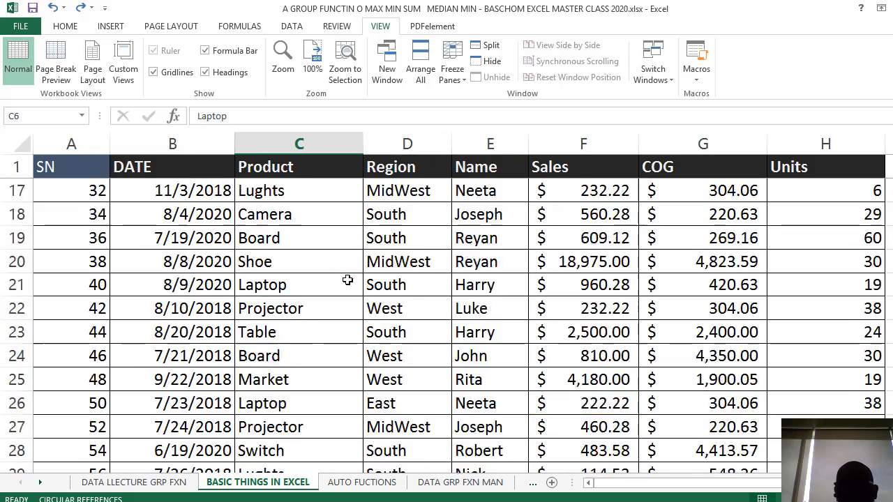
scroll(344, 278, up, 1)
Examine how the header rows behave on the DATA LLECTURE GRP FXN and AUTO FUCTIONS sheets for comparison
click(192, 484)
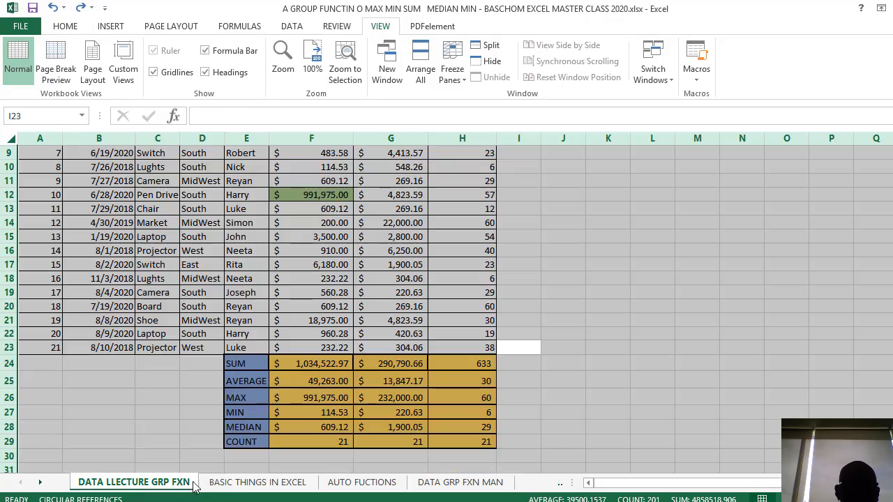
scroll(247, 344, up, 3)
click(536, 350)
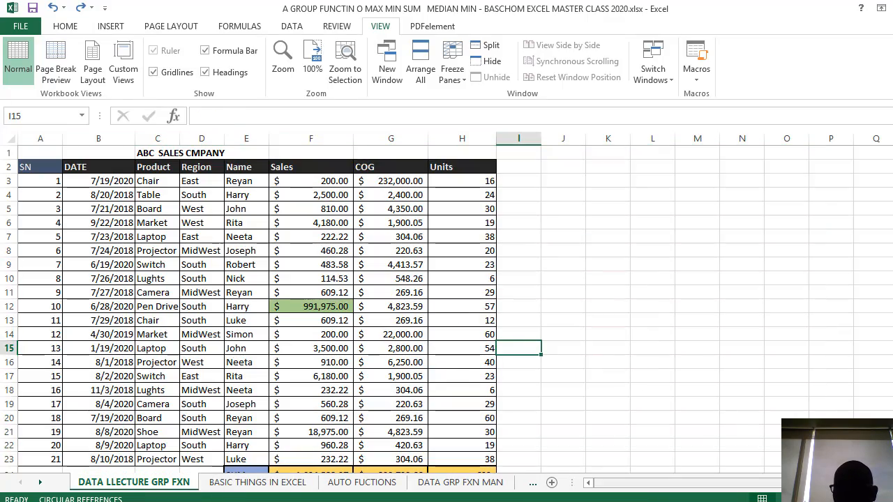
scroll(530, 355, up, 4)
scroll(521, 364, down, 2)
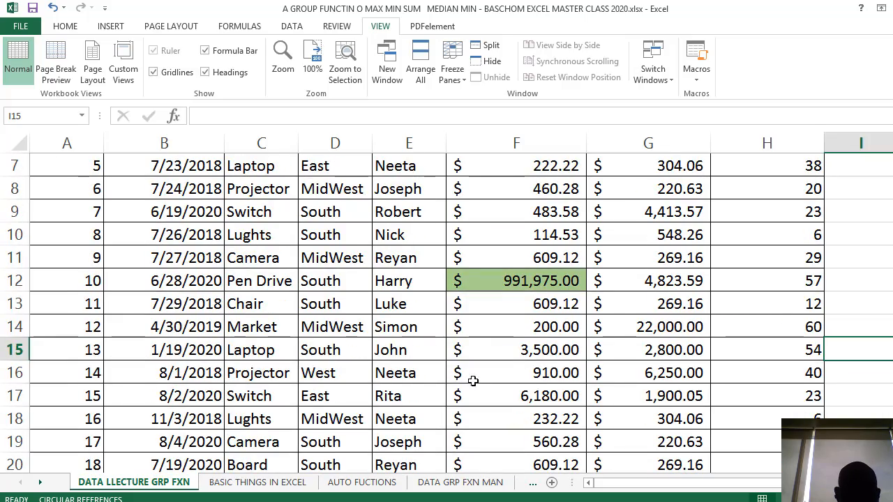
click(348, 481)
scroll(366, 399, down, 1)
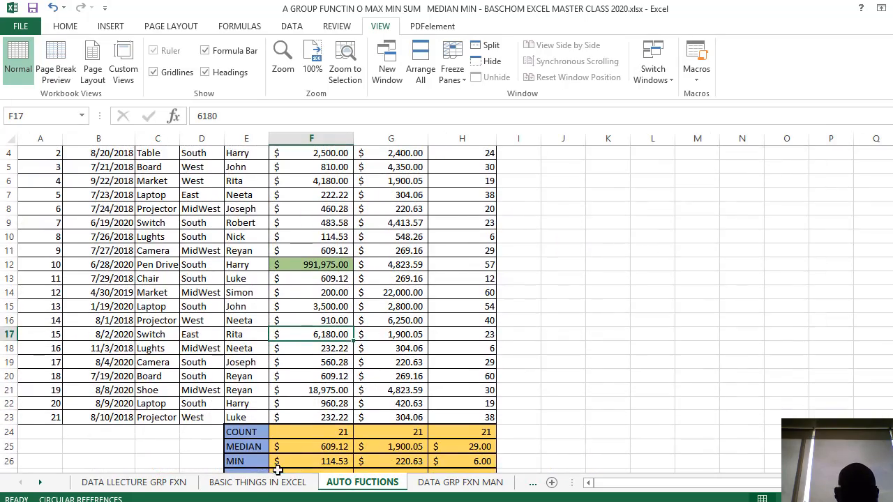
Return to the BASIC THINGS IN EXCEL sheet and review its frozen header row against the records below
click(251, 482)
scroll(273, 398, up, 4)
scroll(272, 398, down, 1)
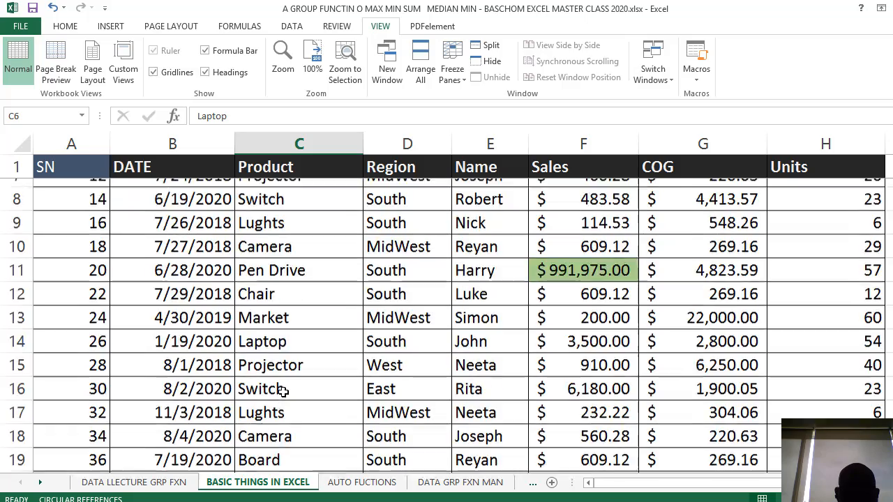
scroll(282, 392, up, 1)
scroll(283, 391, up, 1)
scroll(286, 384, down, 1)
scroll(293, 379, up, 1)
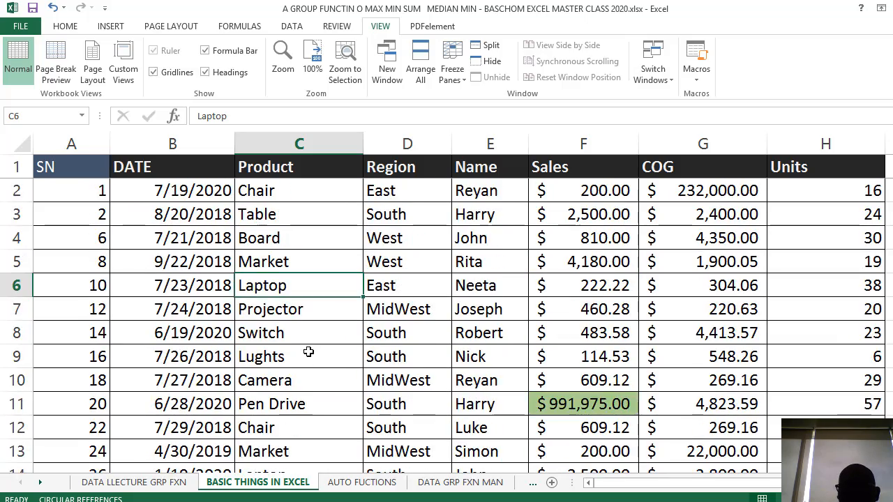
scroll(309, 350, down, 1)
scroll(309, 350, up, 1)
click(321, 316)
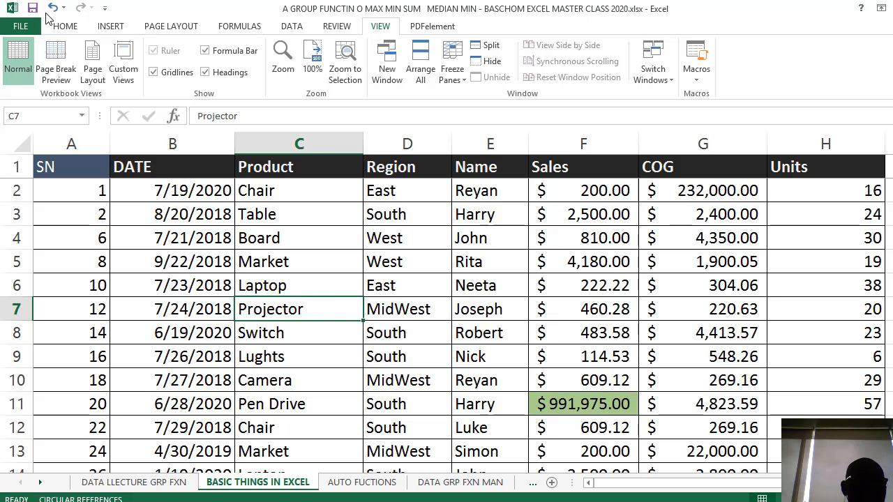
Widen the DATE, Product, Region and Sales columns of the sales table
click(59, 26)
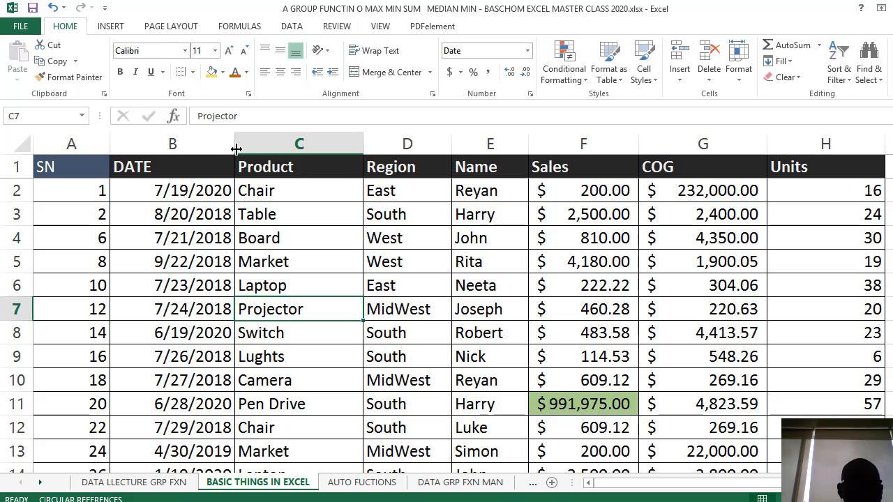
drag(236, 145, 293, 157)
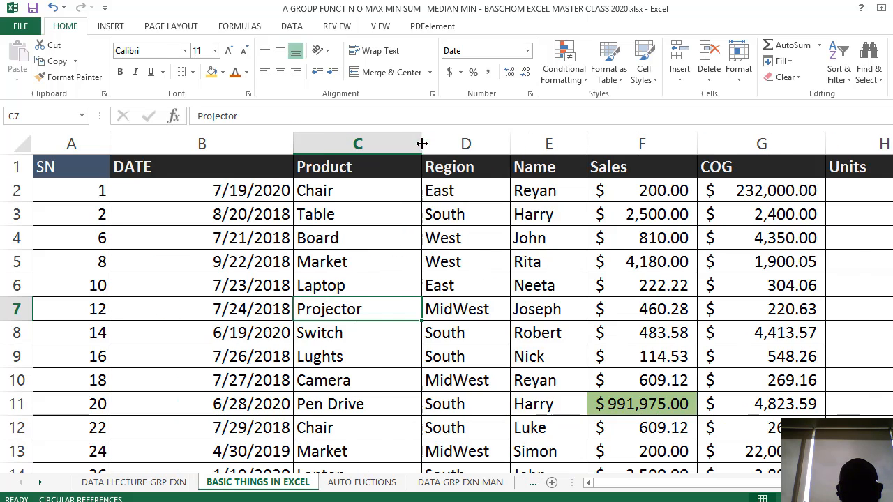
drag(422, 144, 444, 148)
drag(532, 146, 586, 147)
drag(772, 144, 828, 154)
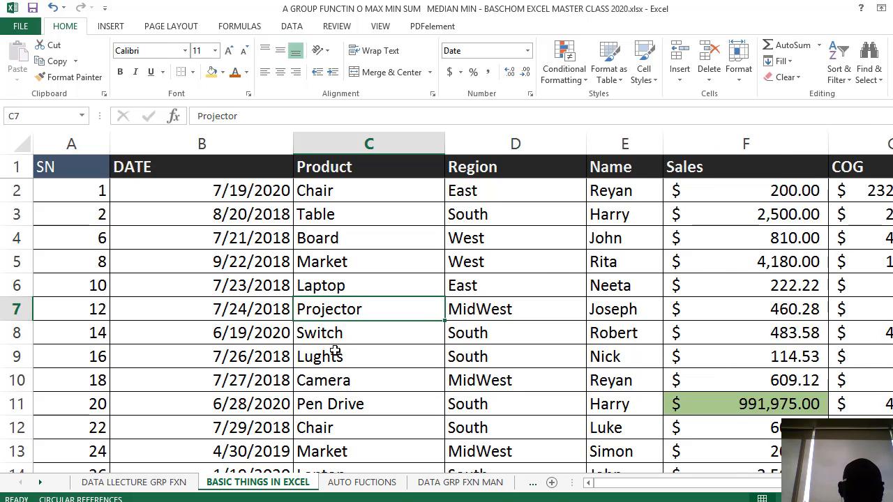
click(84, 222)
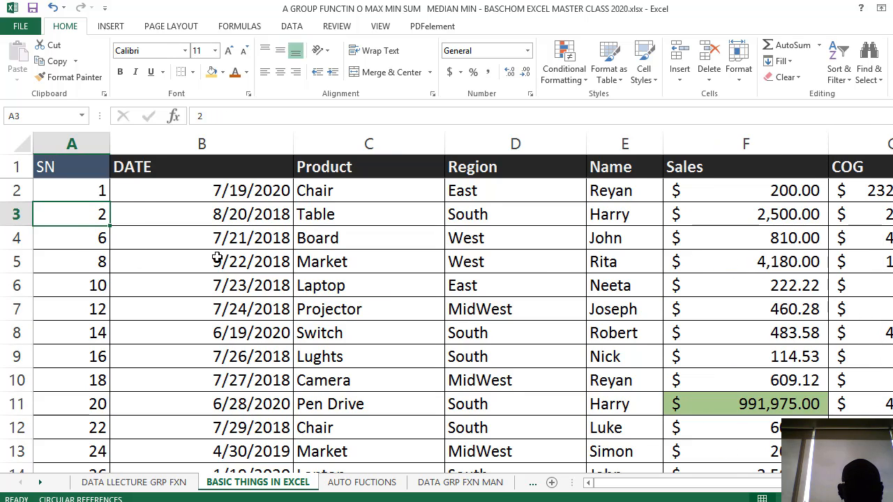
scroll(340, 349, down, 6)
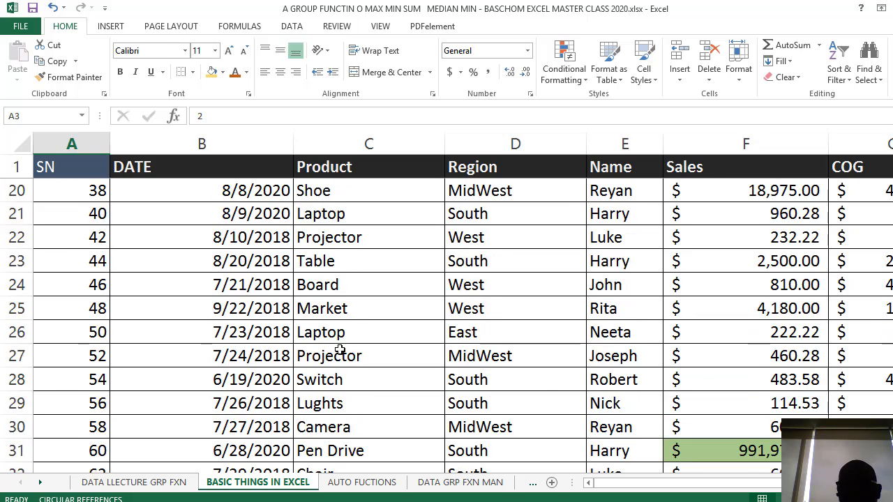
Freeze the first column of the sales sheet and check that SN stays in view while moving across the table
scroll(338, 348, up, 6)
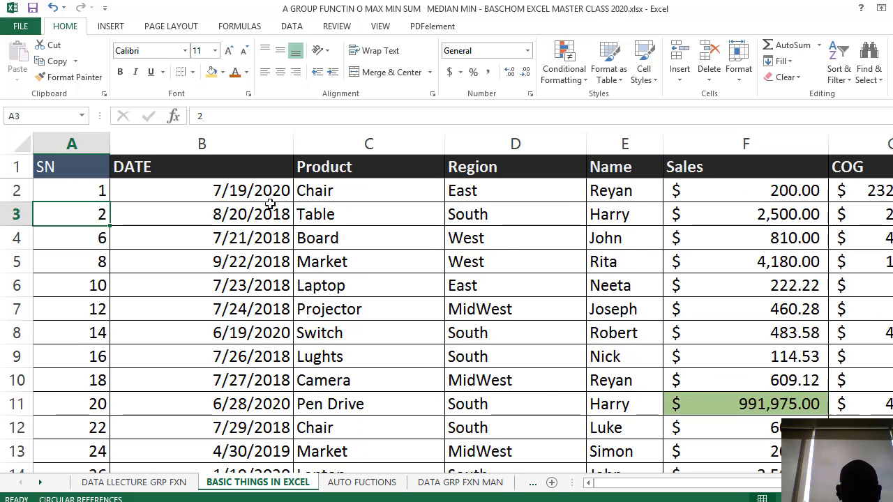
click(70, 136)
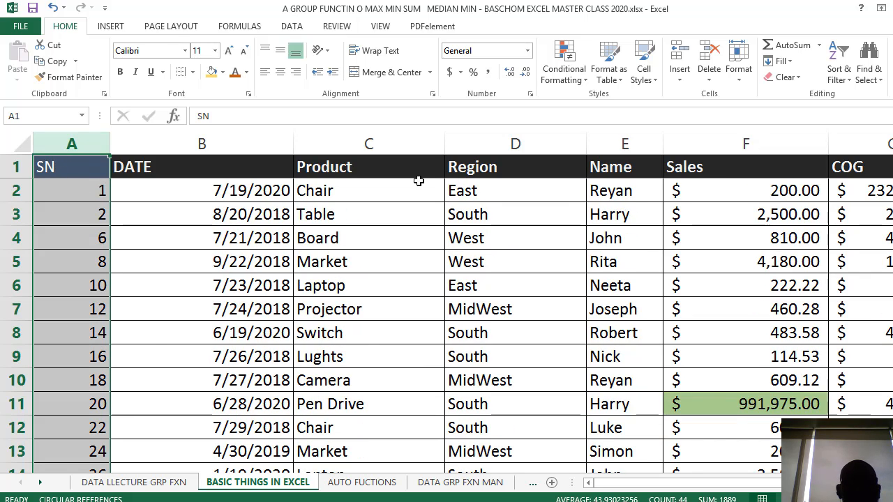
click(378, 28)
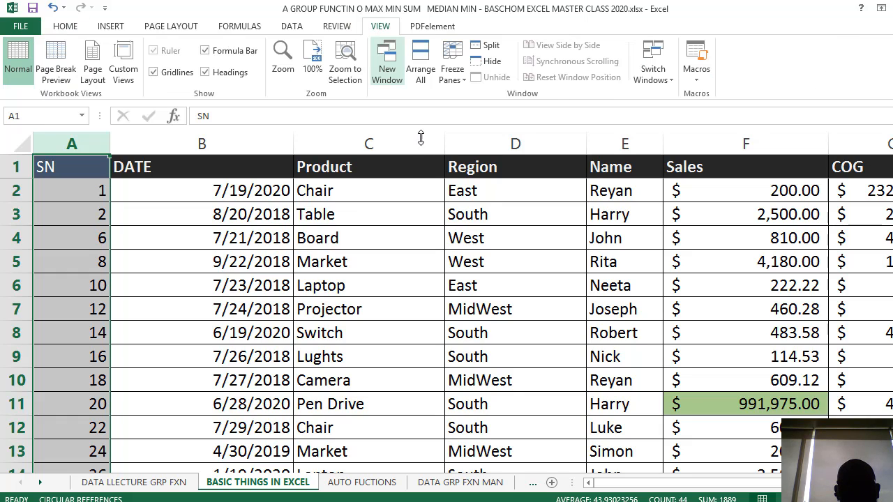
click(467, 83)
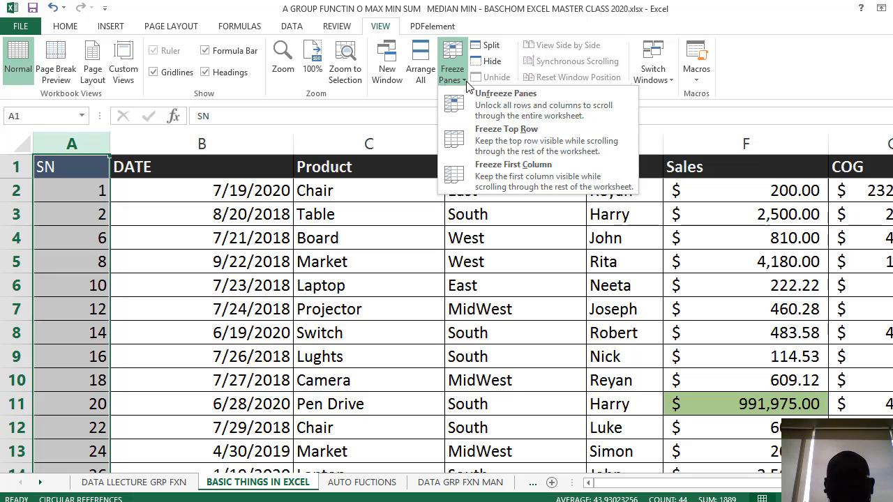
click(526, 170)
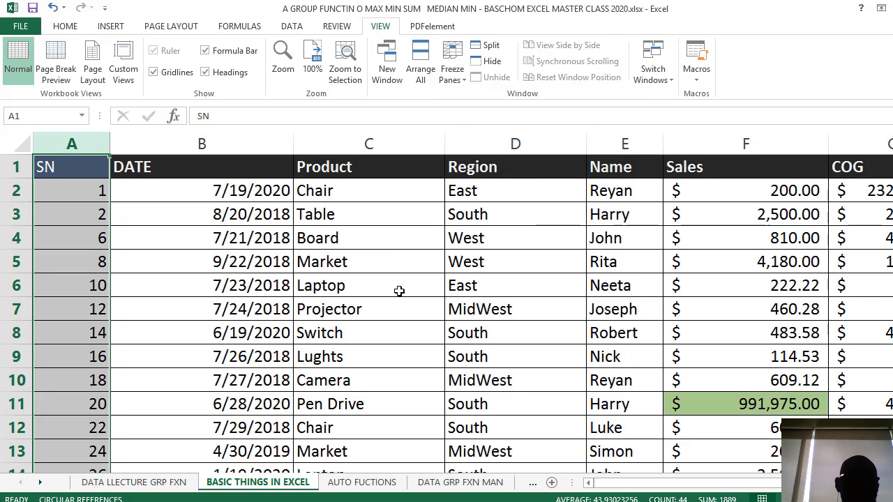
click(372, 314)
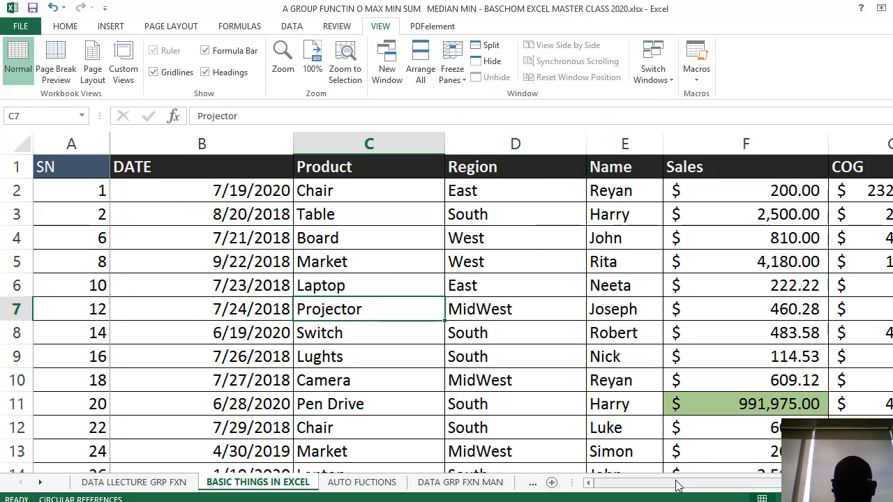
drag(652, 482, 377, 481)
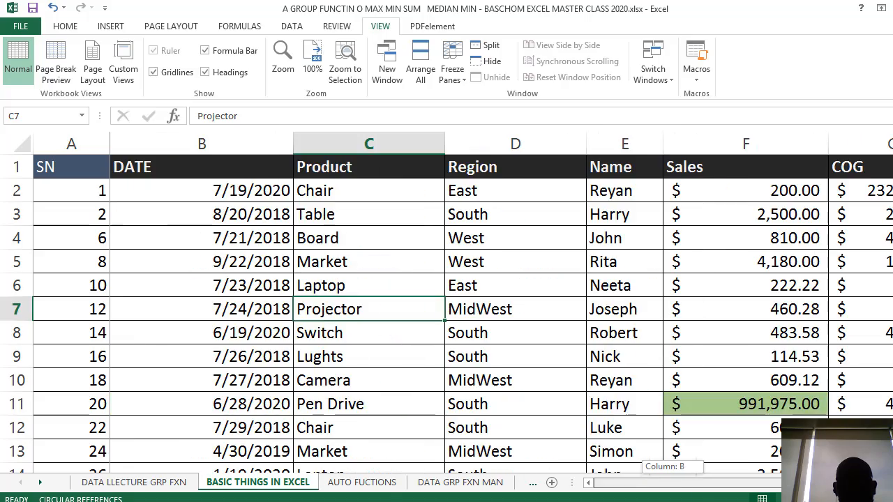
scroll(315, 400, down, 4)
scroll(332, 415, up, 4)
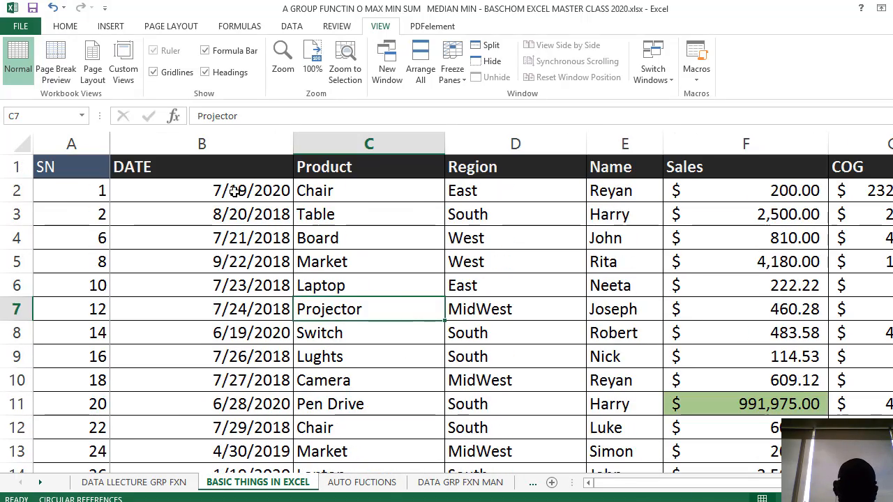
Insert a copy of the DATE through COG columns at column I, beside Units, and check the frozen SN column against the widened table
click(202, 144)
drag(414, 167, 847, 195)
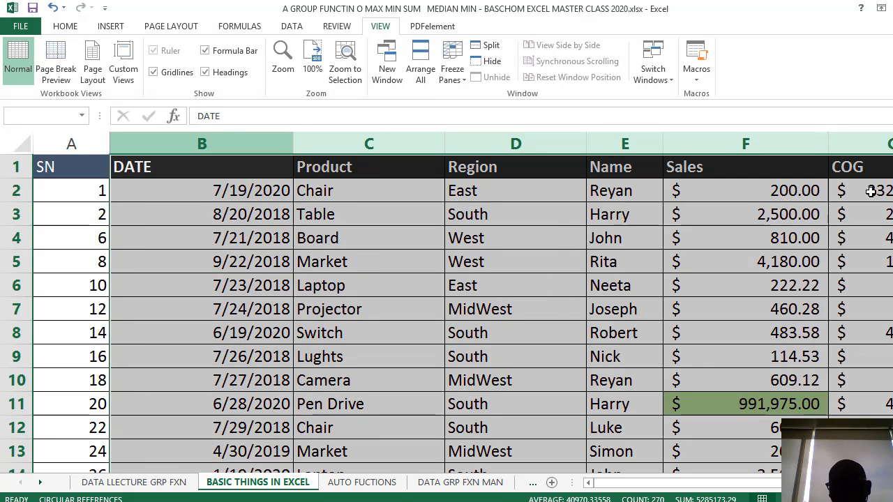
key(ctrl+c)
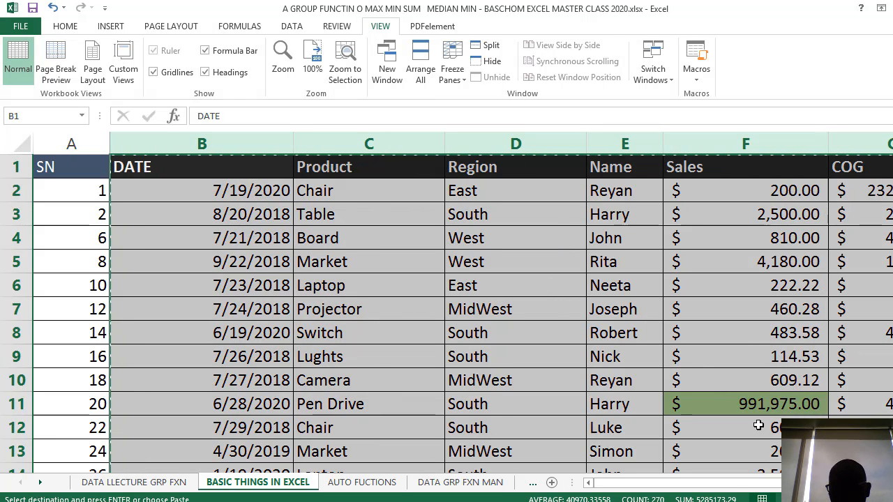
drag(775, 482, 868, 483)
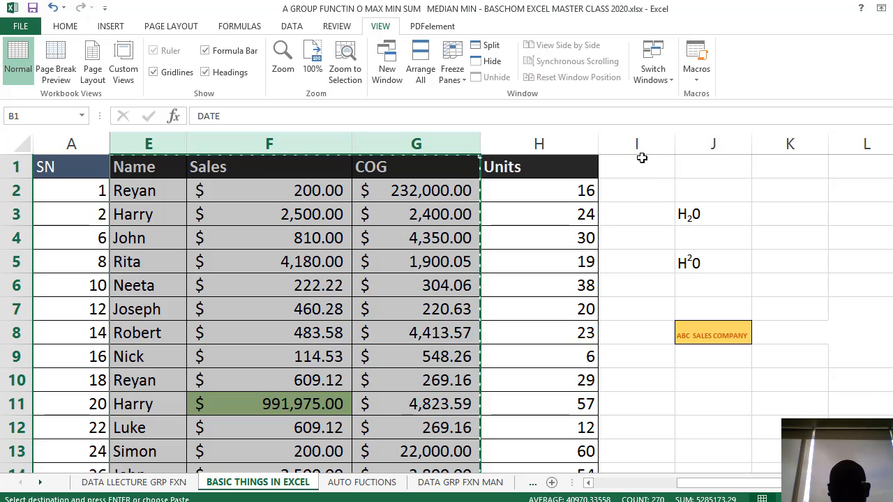
right_click(629, 143)
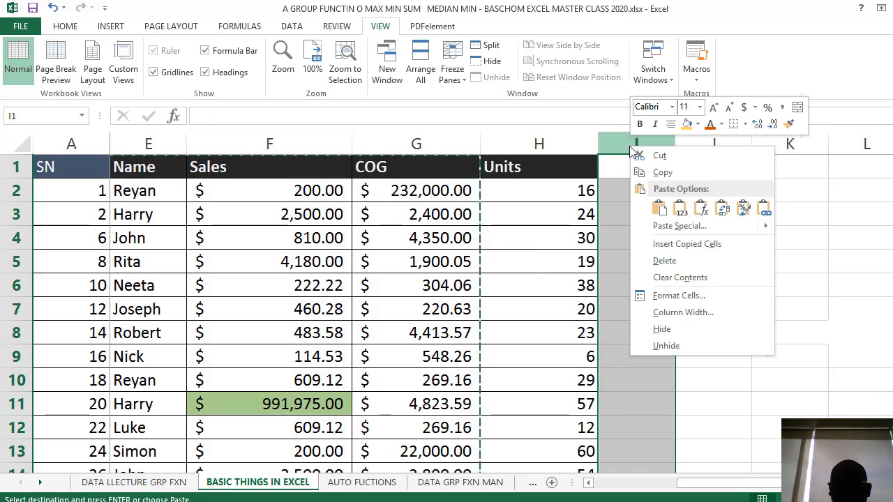
click(724, 245)
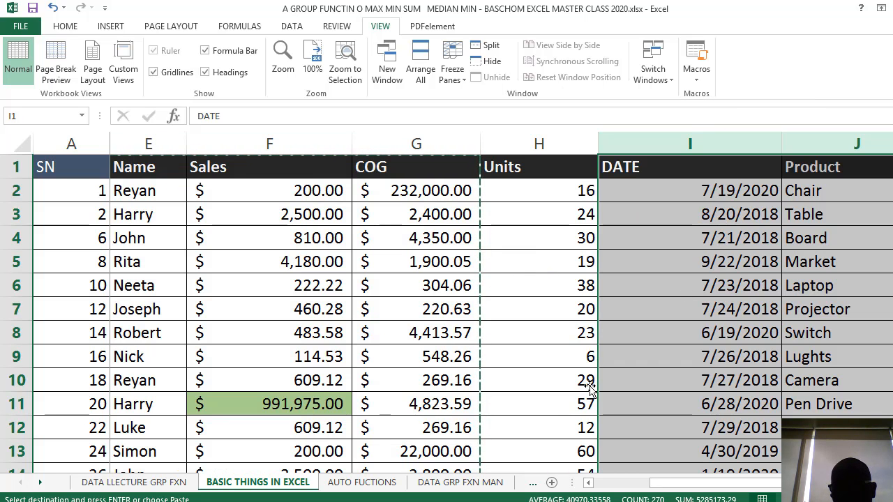
click(652, 253)
drag(719, 485, 441, 386)
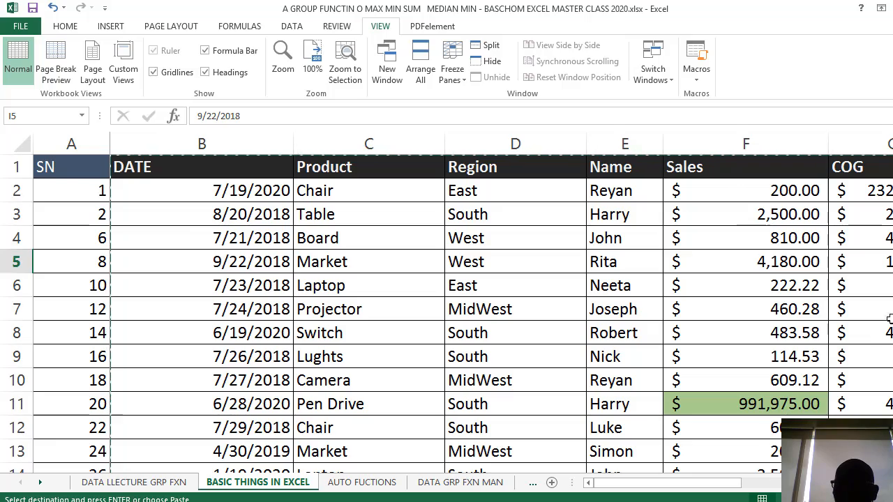
scroll(667, 245, down, 9)
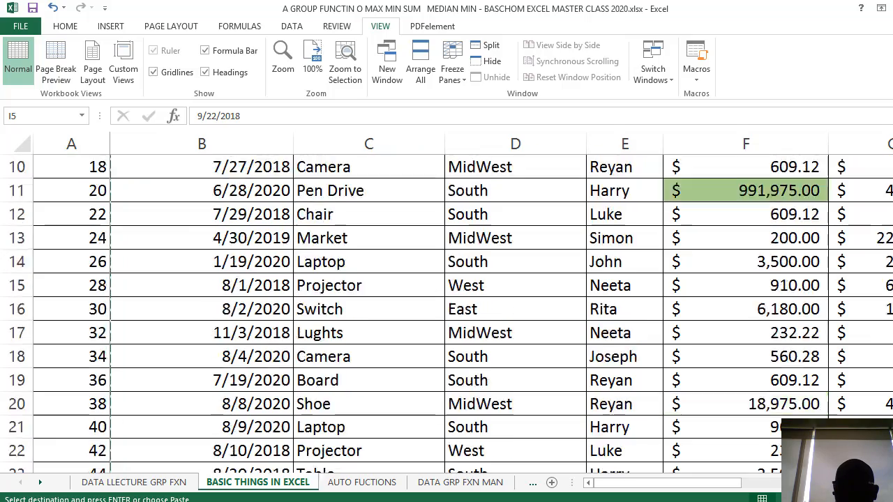
scroll(573, 310, up, 7)
scroll(573, 310, up, 2)
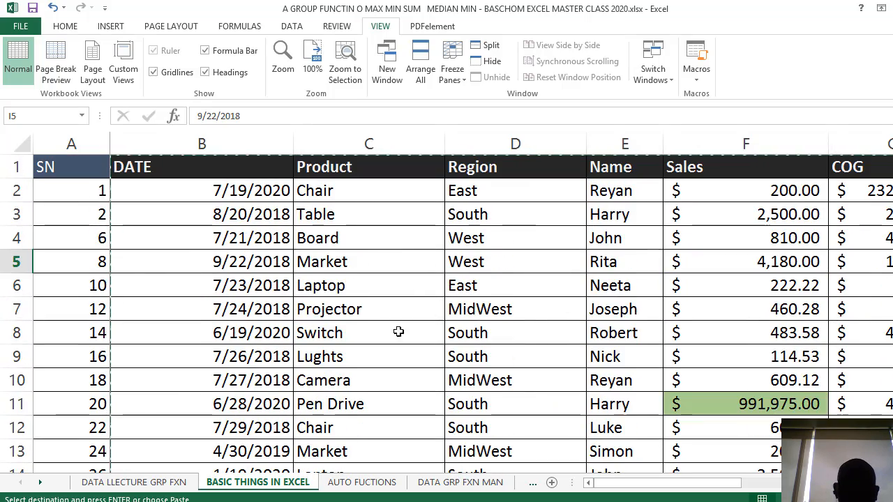
Switch to the PowerPoint slide show and bring up the list of basic cell formatting topics
click(395, 332)
key(alt+Tab)
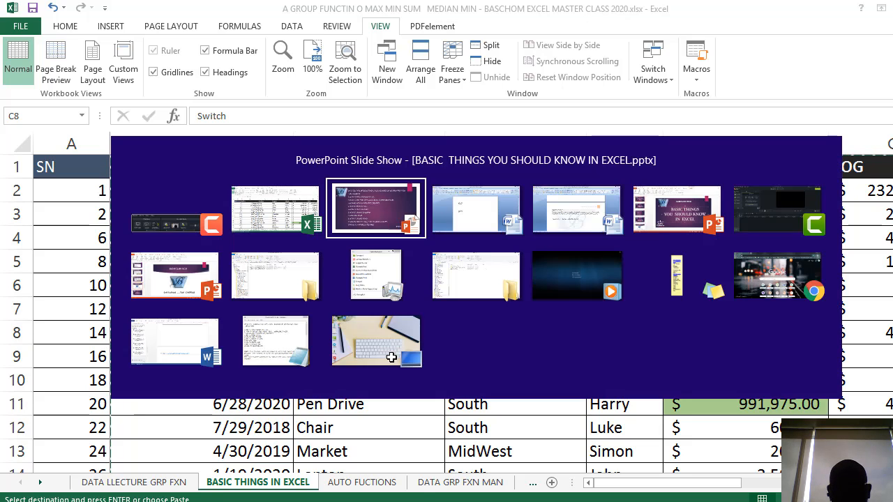
key(alt+Tab)
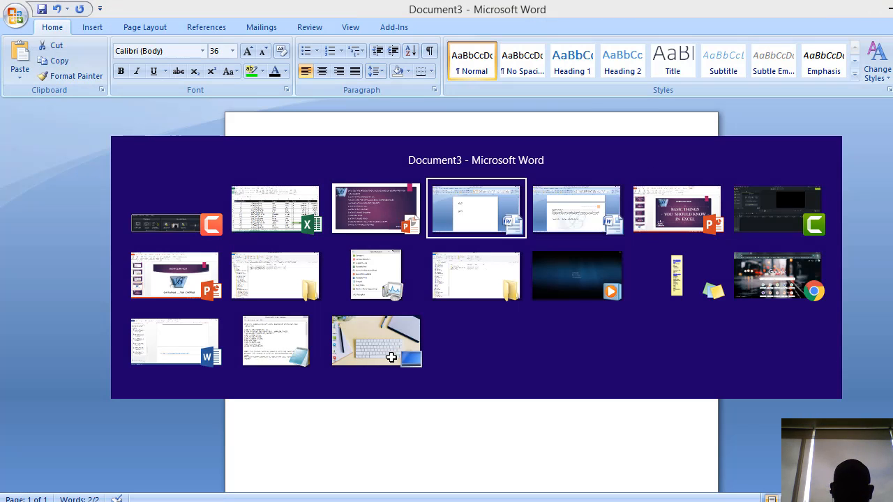
key(alt+shift+Tab)
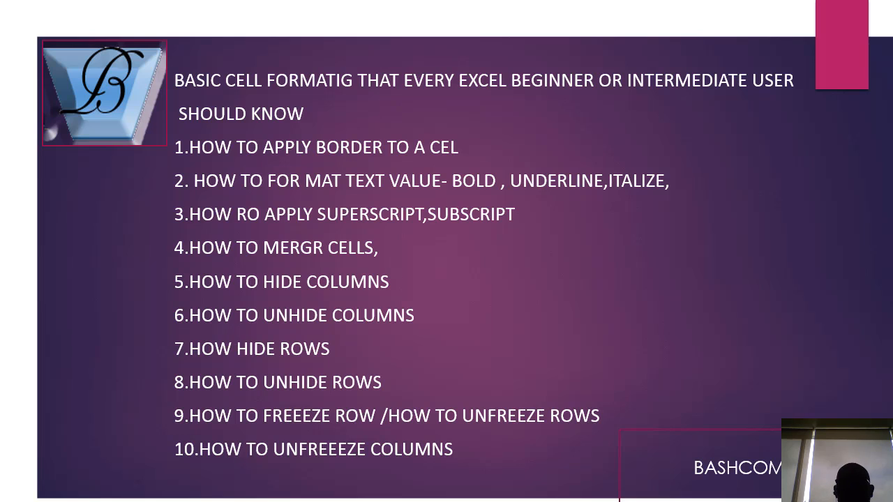
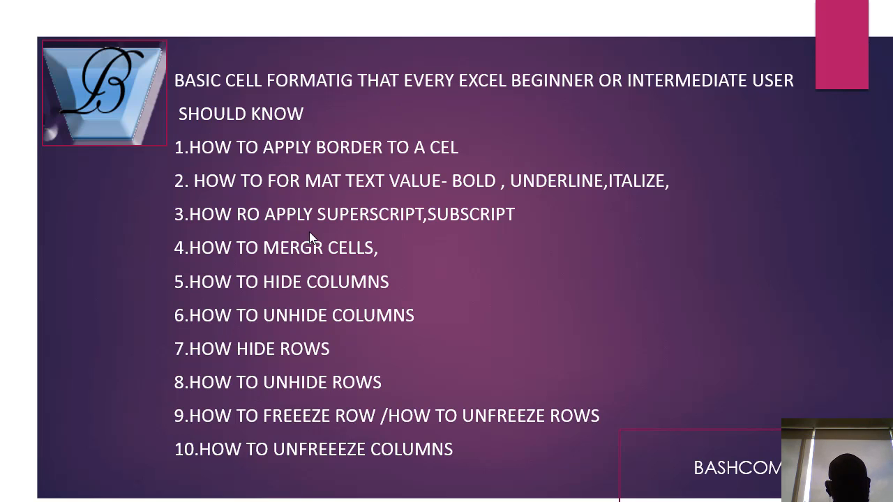
Switch back to the sales sheet in the Excel workbook
key(alt+Tab)
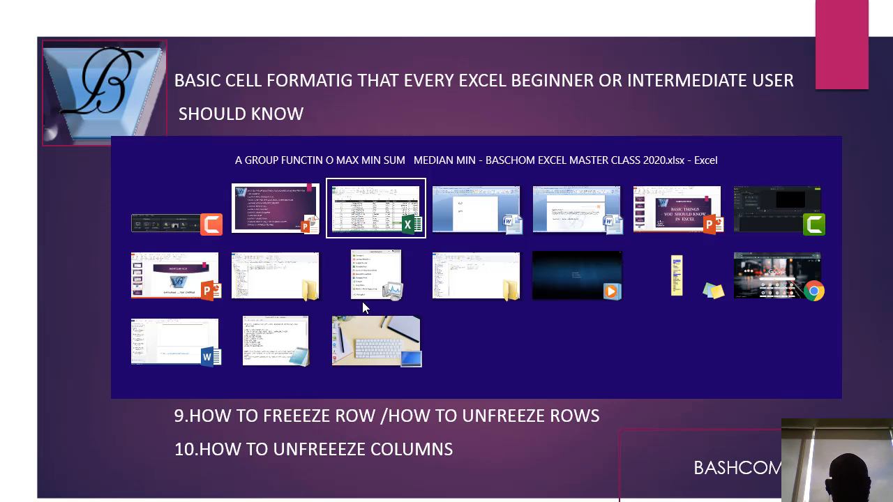
click(361, 216)
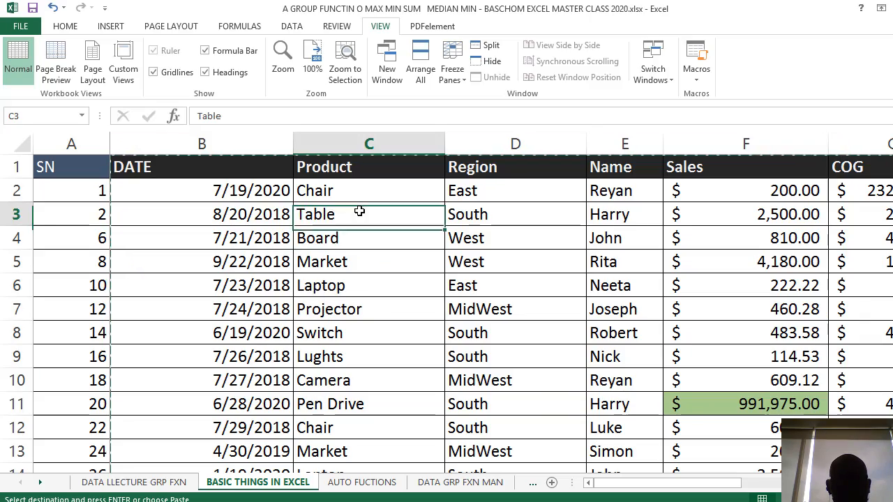
click(358, 279)
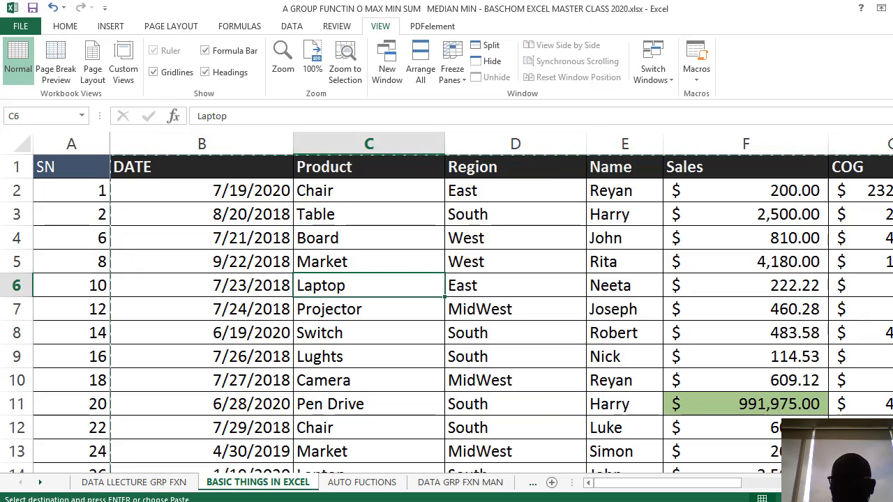
scroll(572, 417, down, 3)
scroll(572, 417, up, 2)
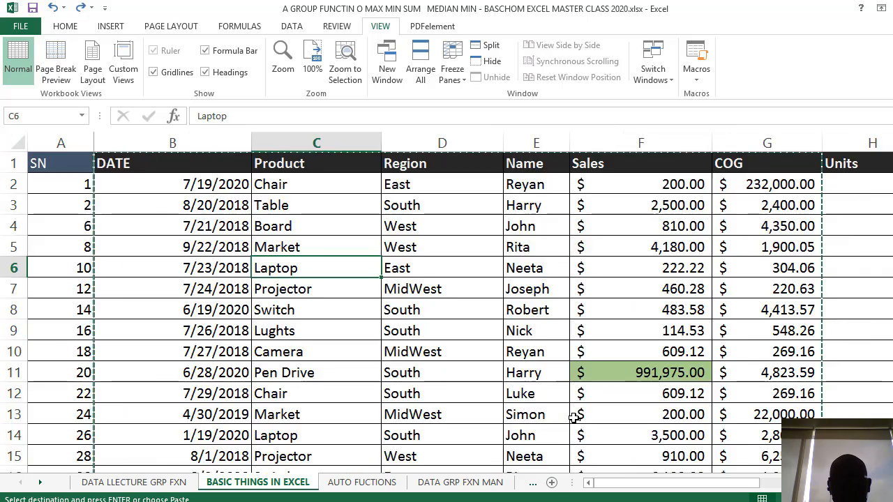
Undo the inserted column copy and the widening of the Region and Sales columns, and clear the pending copy selection
scroll(572, 419, up, 2)
key(ctrl+z)
key(ctrl+z)
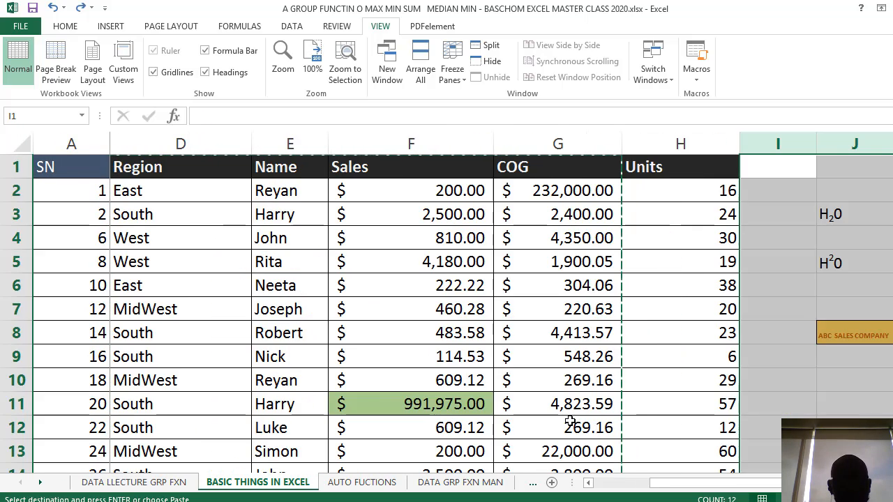
key(ctrl+z)
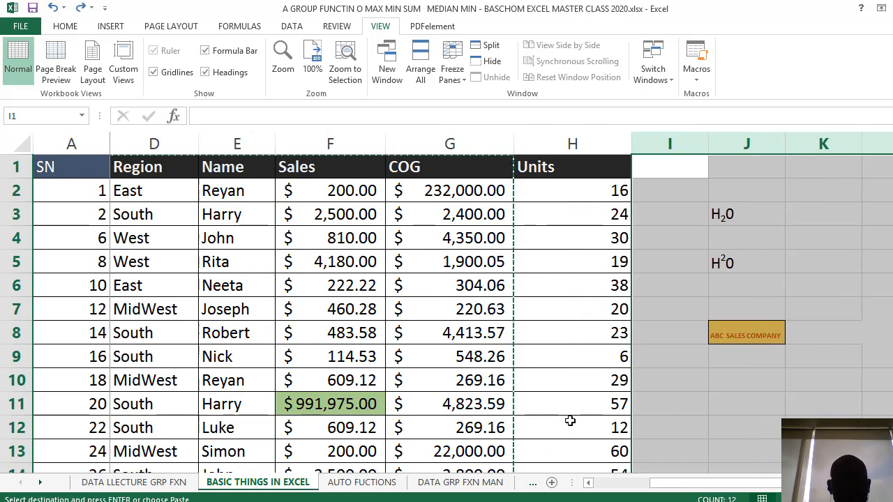
click(493, 376)
key(Escape)
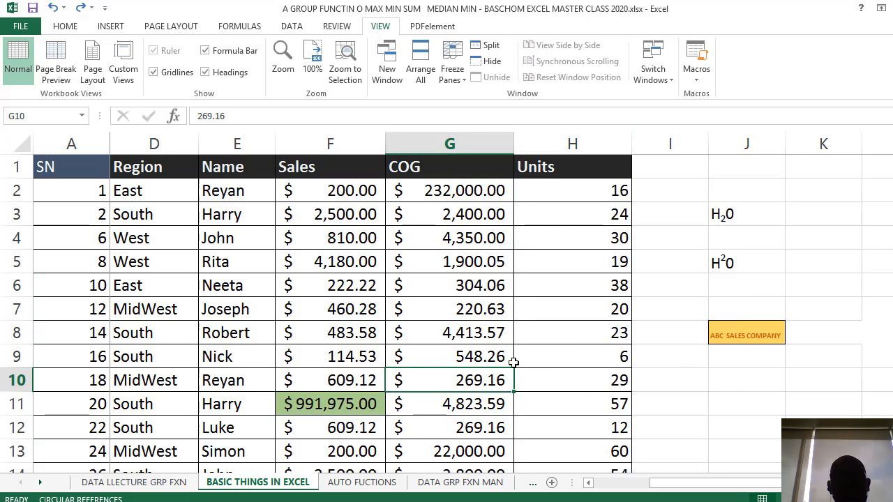
click(469, 361)
scroll(446, 359, down, 6)
scroll(442, 374, up, 6)
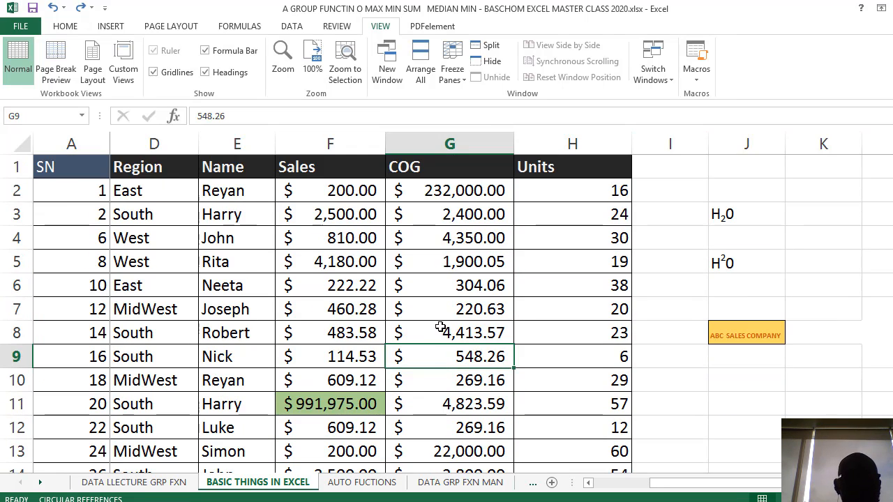
Rotate the Region header text in D1 to 26 degrees and widen its column
click(139, 170)
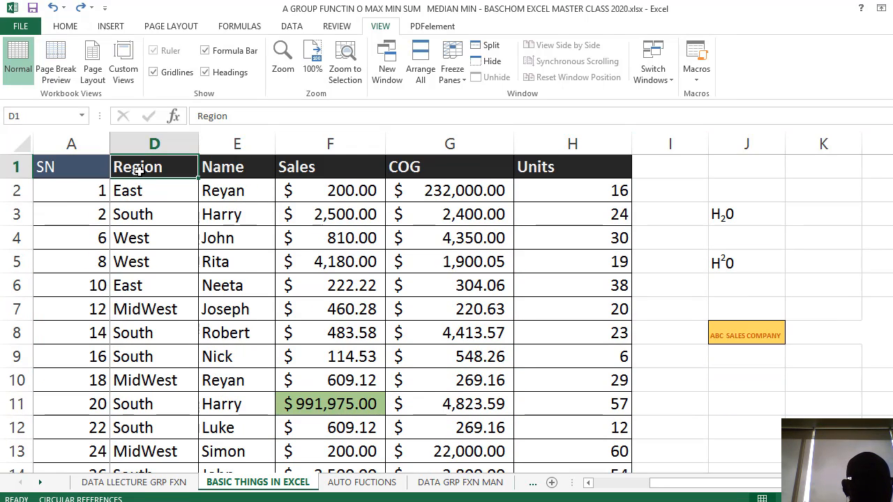
click(66, 27)
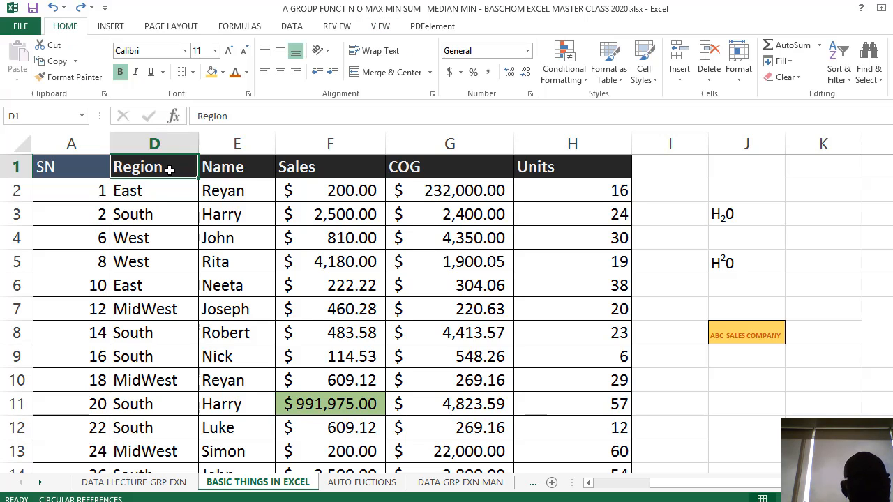
click(216, 221)
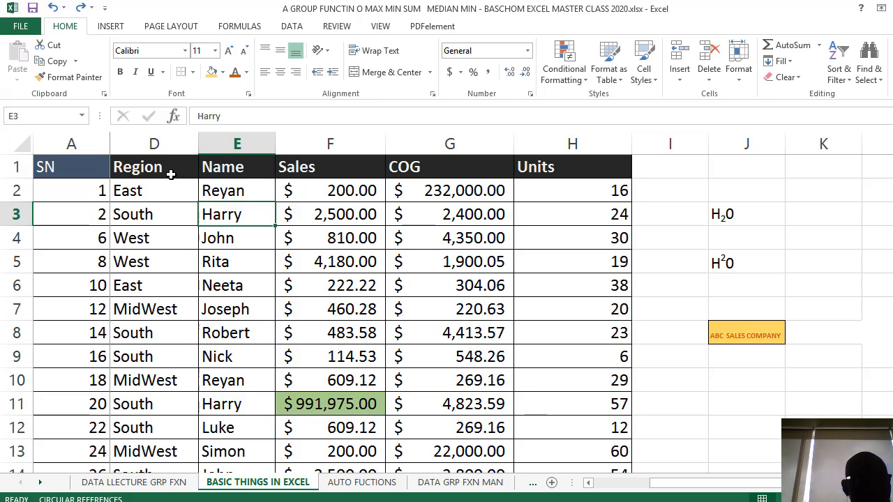
click(172, 169)
right_click(171, 169)
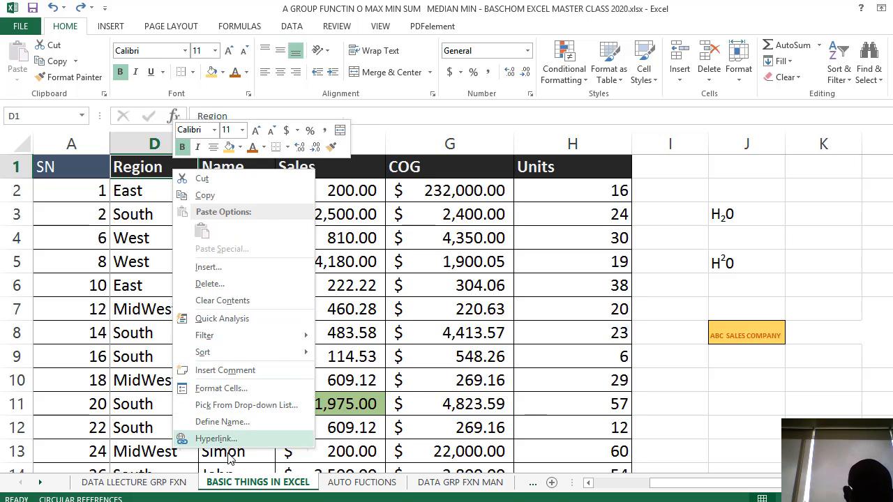
click(233, 389)
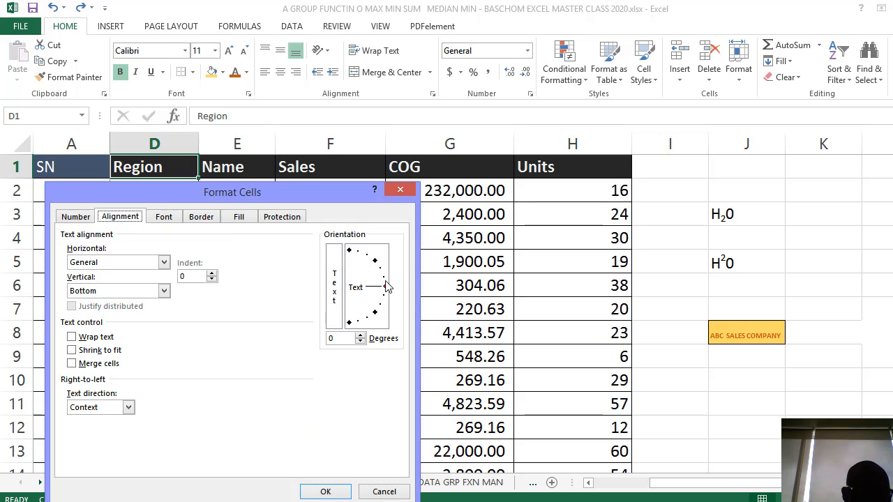
drag(387, 287, 385, 275)
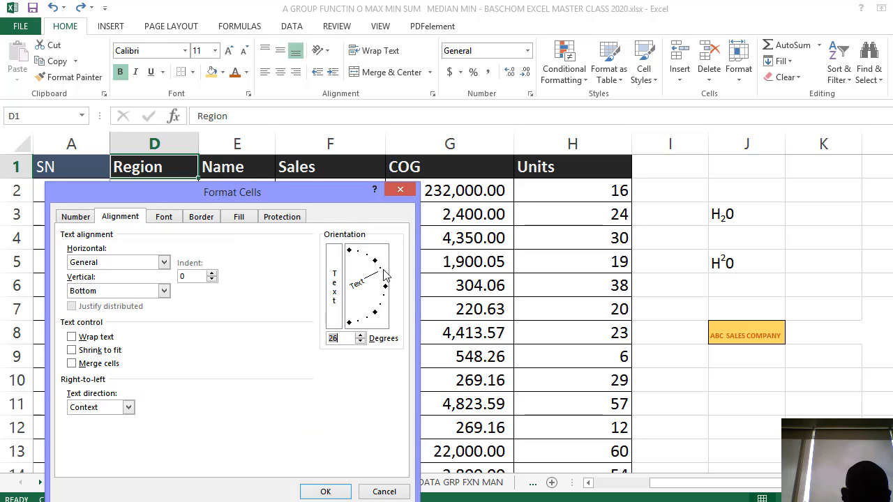
click(328, 491)
drag(196, 145, 231, 144)
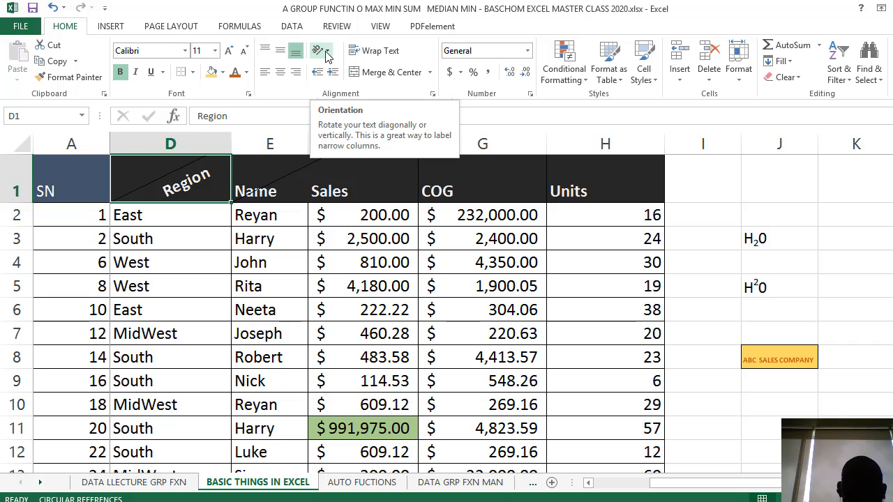
Rotate the Sales header text in F1 to 45 degrees through the cell alignment format
click(350, 191)
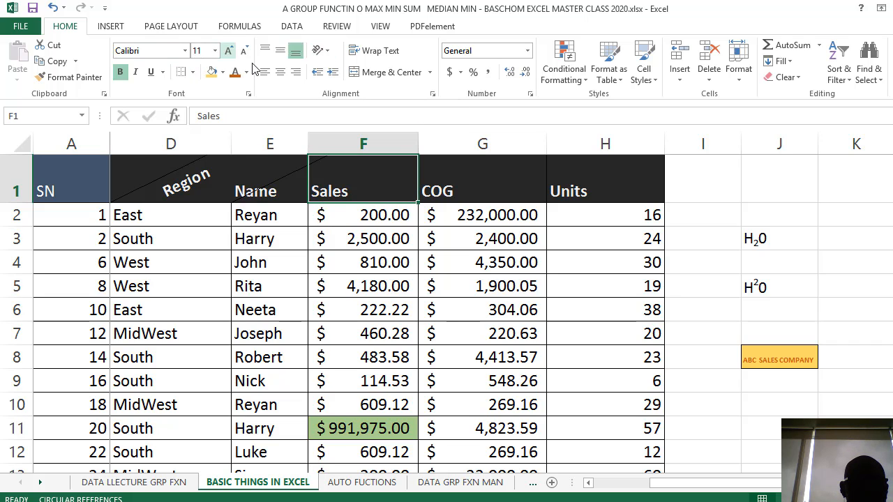
right_click(358, 175)
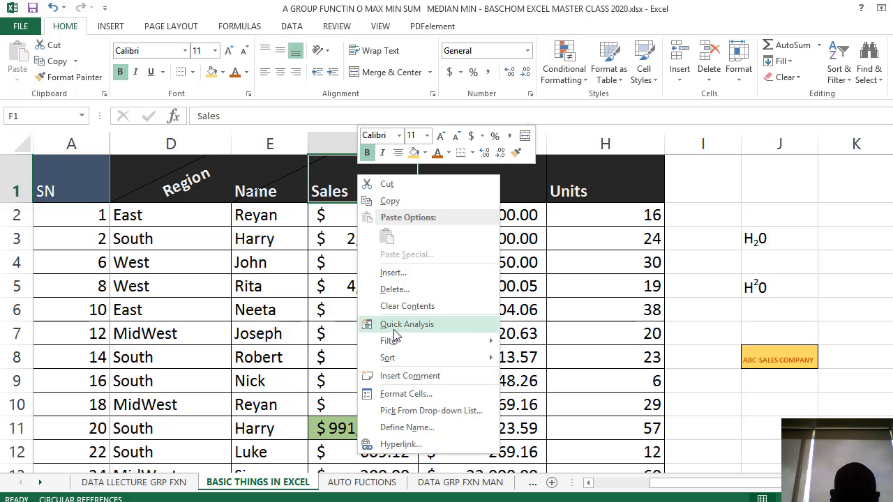
click(407, 395)
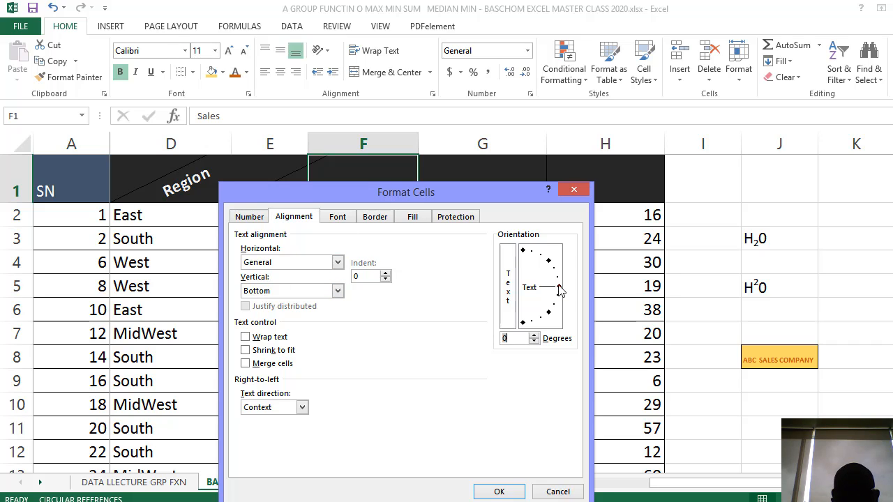
drag(559, 288, 548, 262)
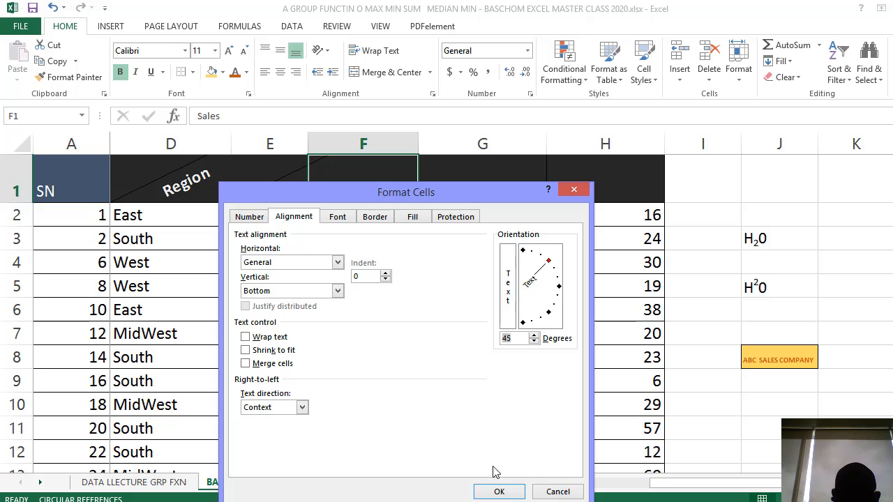
click(487, 493)
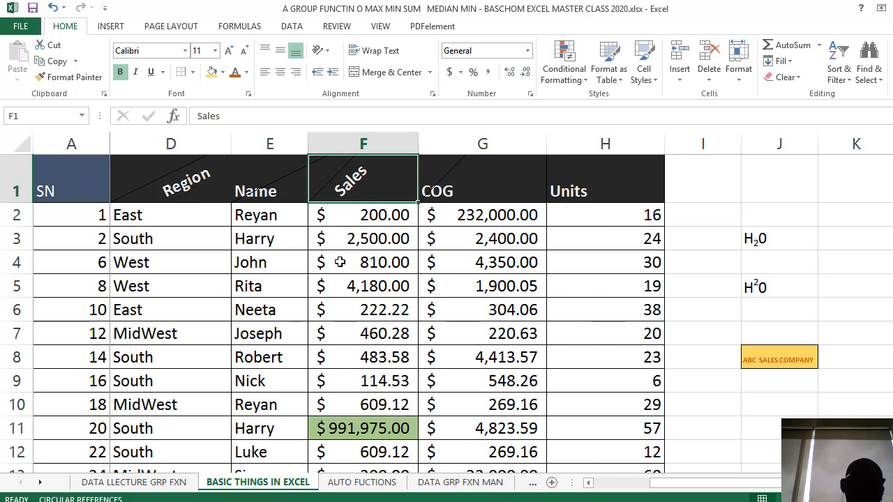
click(406, 249)
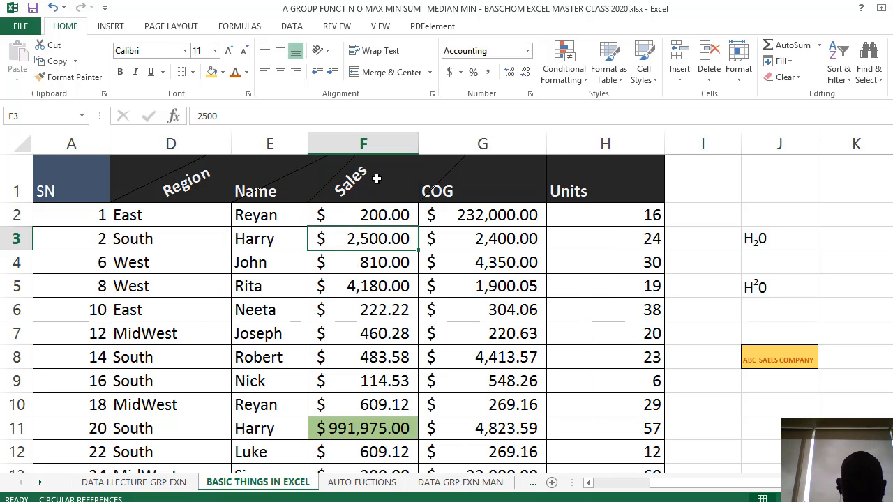
Try the Angle Clockwise and Rotate Text Up orientations on the Name header and reset it to horizontal
click(403, 186)
click(293, 162)
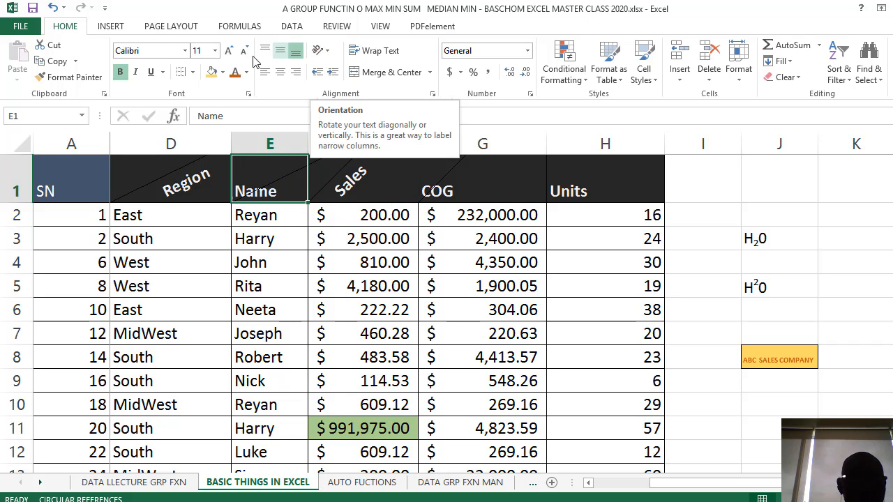
click(328, 51)
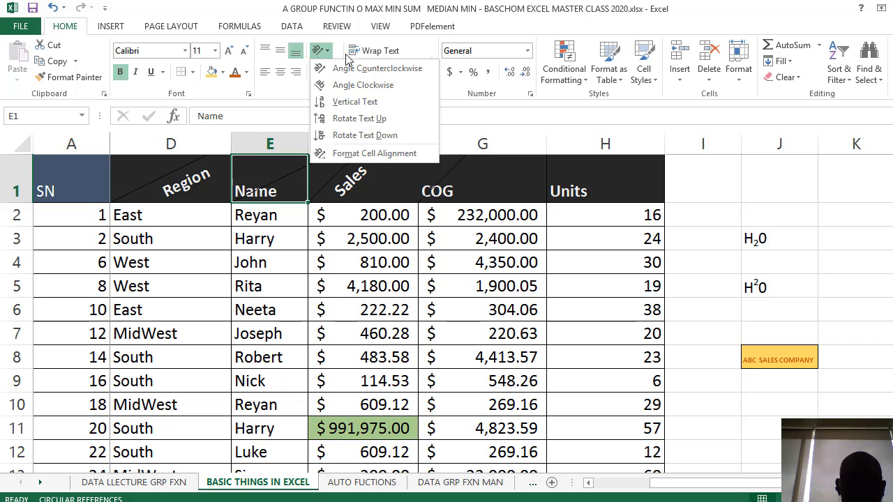
click(369, 86)
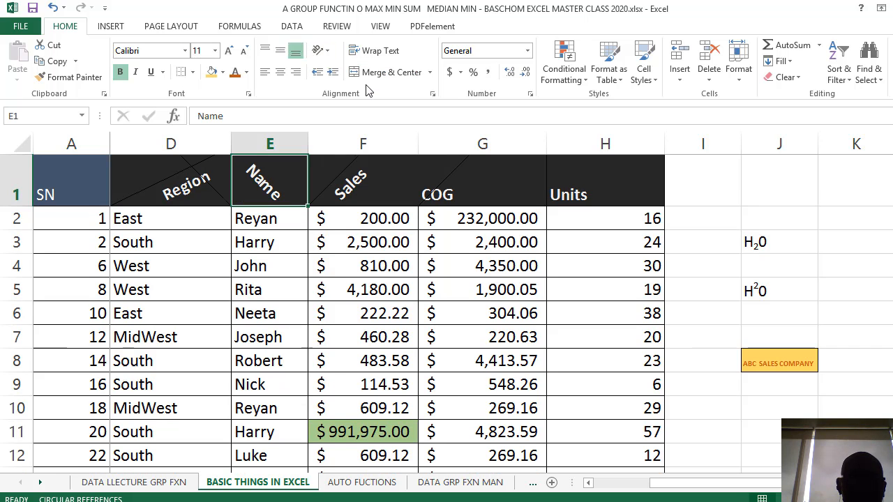
click(325, 50)
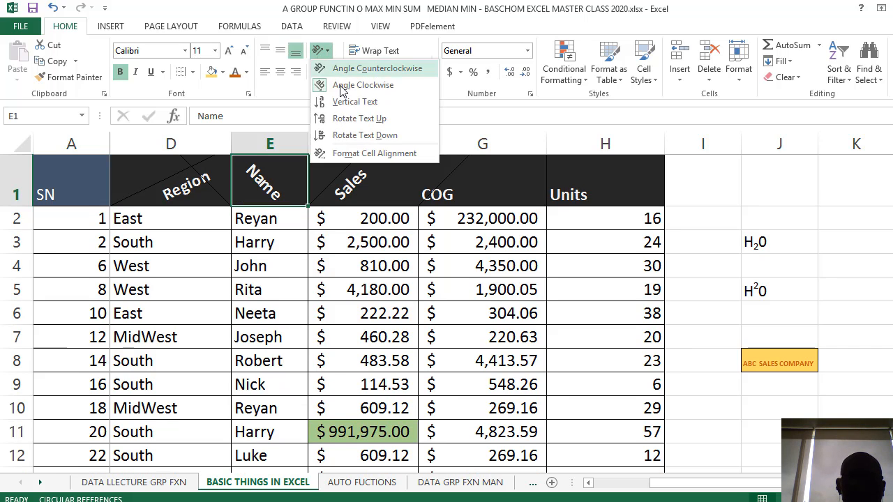
click(369, 118)
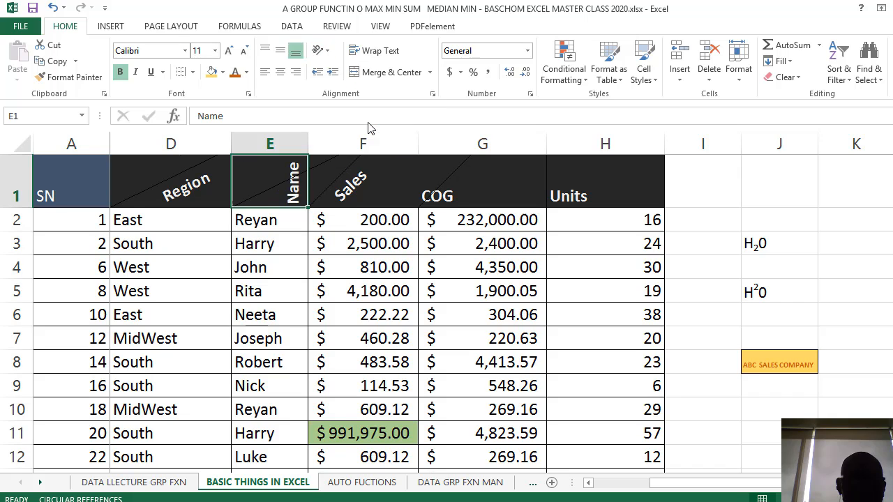
click(327, 53)
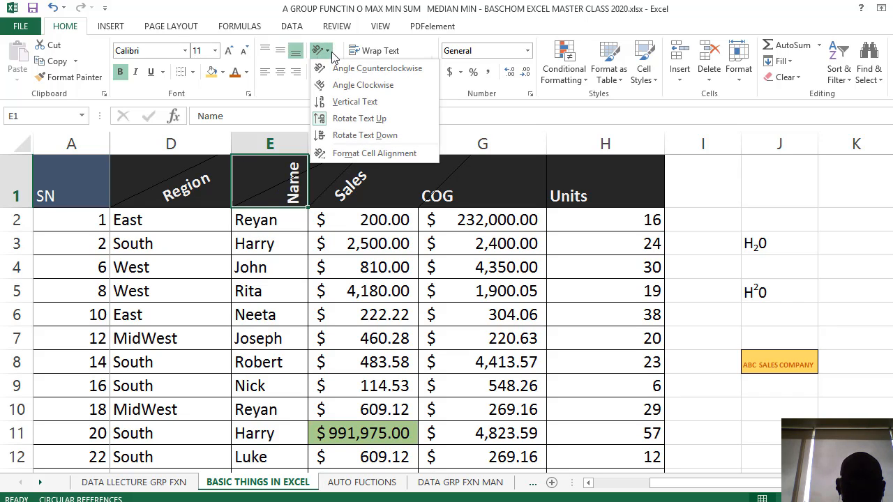
click(407, 123)
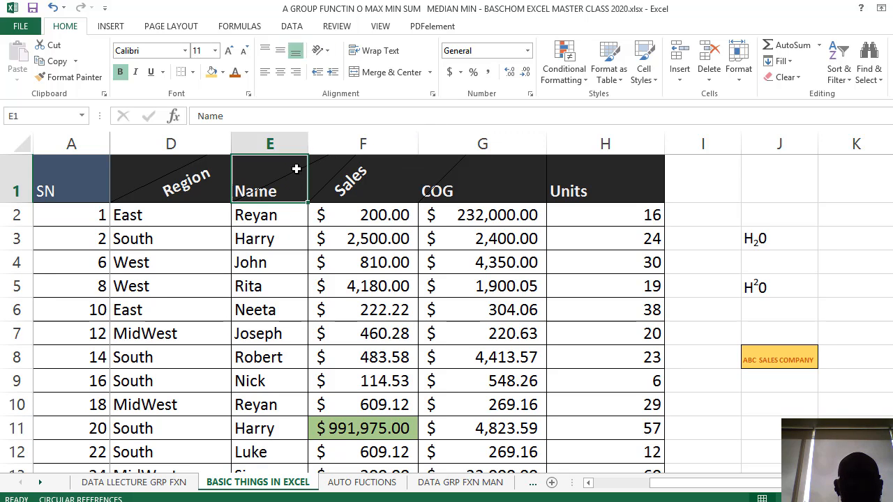
Apply the Angle Counterclockwise orientation to the Name header in E1
click(330, 56)
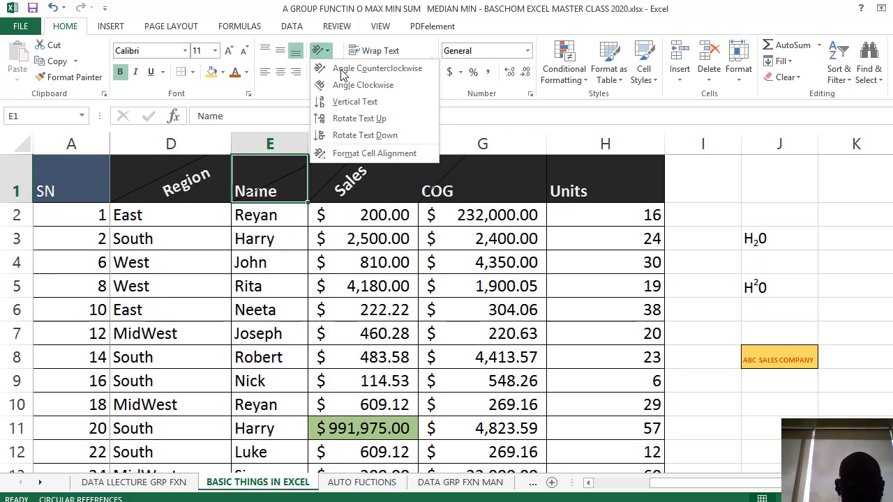
click(367, 73)
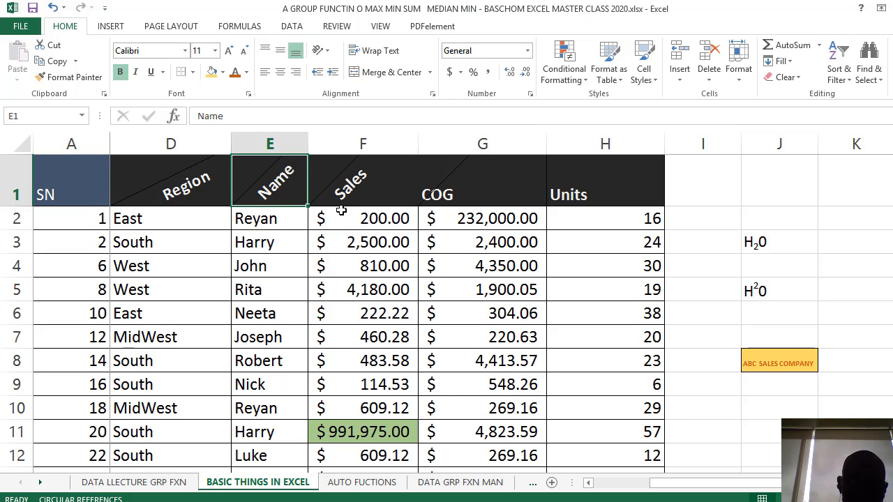
click(353, 286)
scroll(356, 292, down, 3)
scroll(368, 289, up, 3)
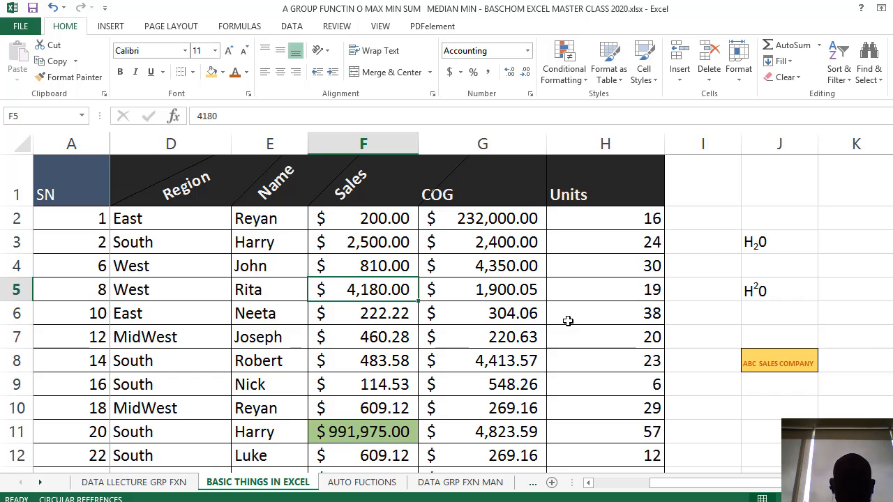
click(378, 311)
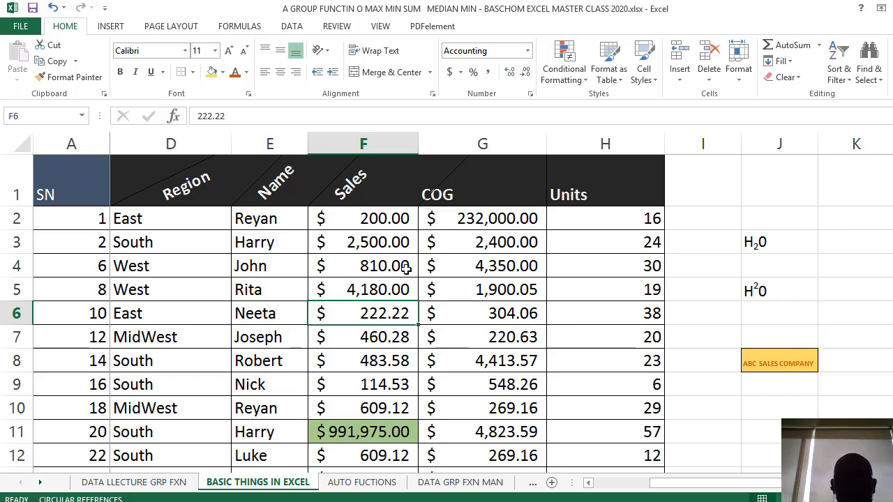
Format all the COG values below the header as Number with 3 decimal places and the 1000 separator
click(507, 147)
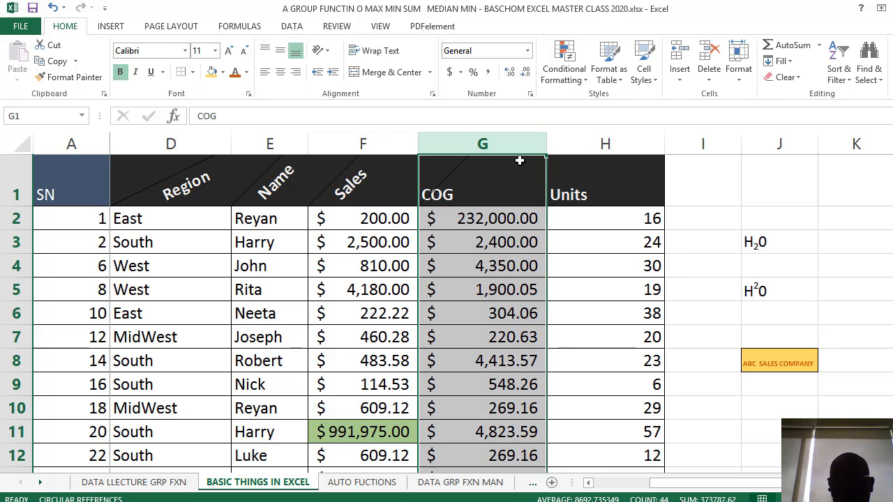
click(514, 262)
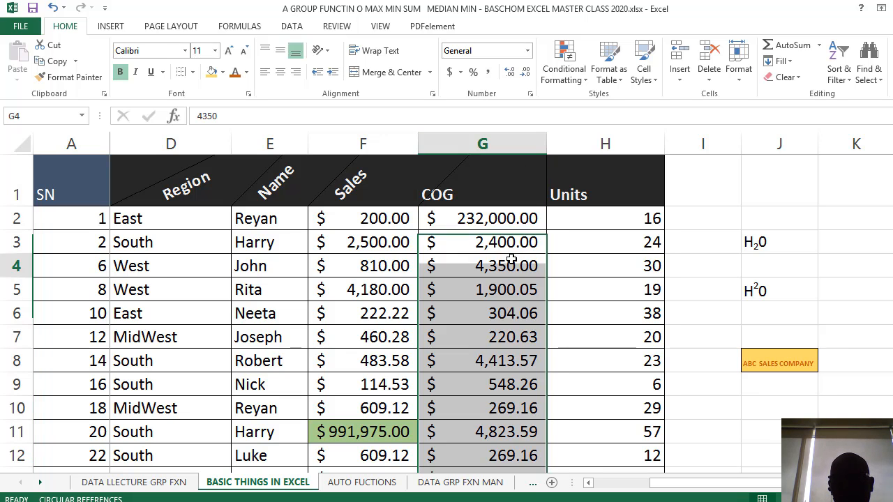
scroll(564, 253, down, 3)
scroll(513, 219, up, 3)
drag(513, 218, 500, 286)
scroll(500, 285, up, 10)
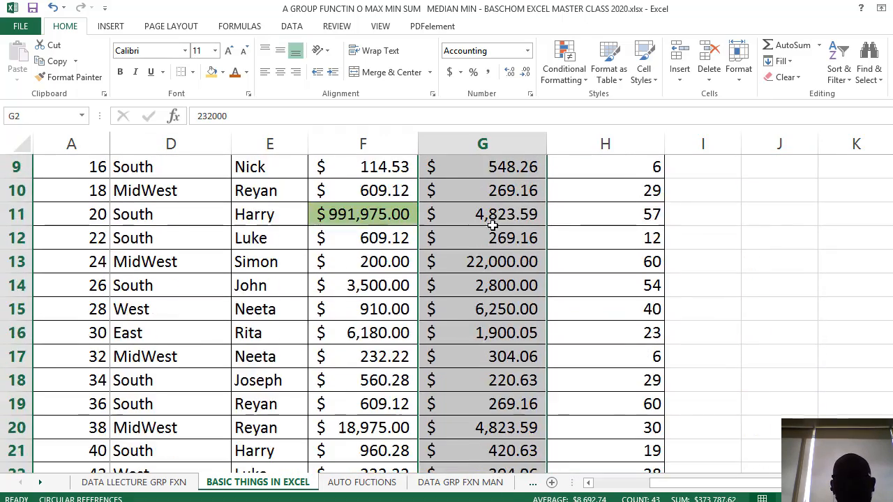
right_click(492, 219)
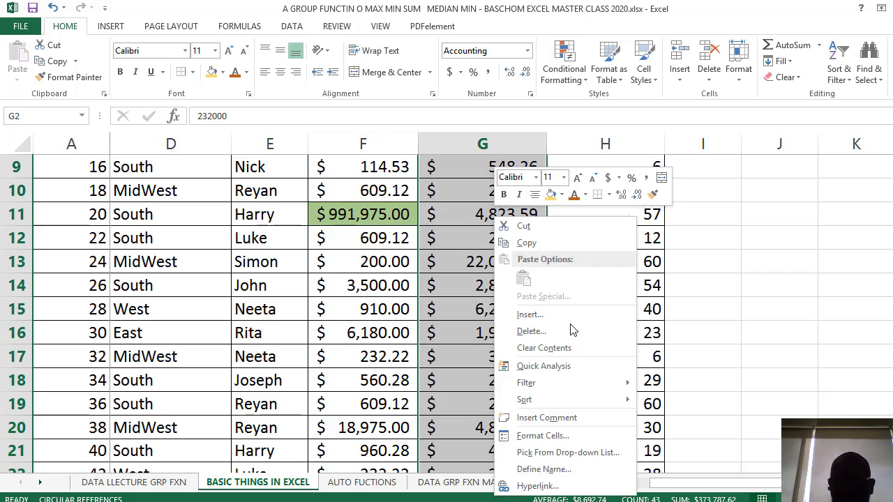
click(568, 435)
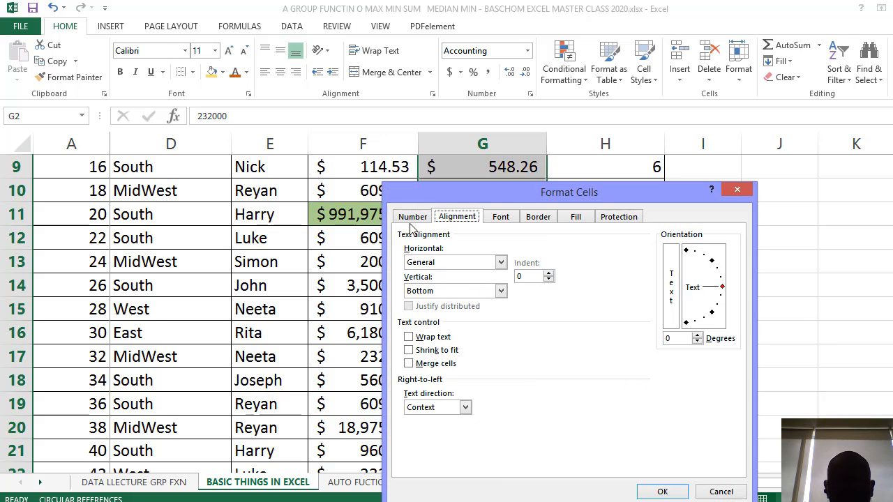
click(423, 219)
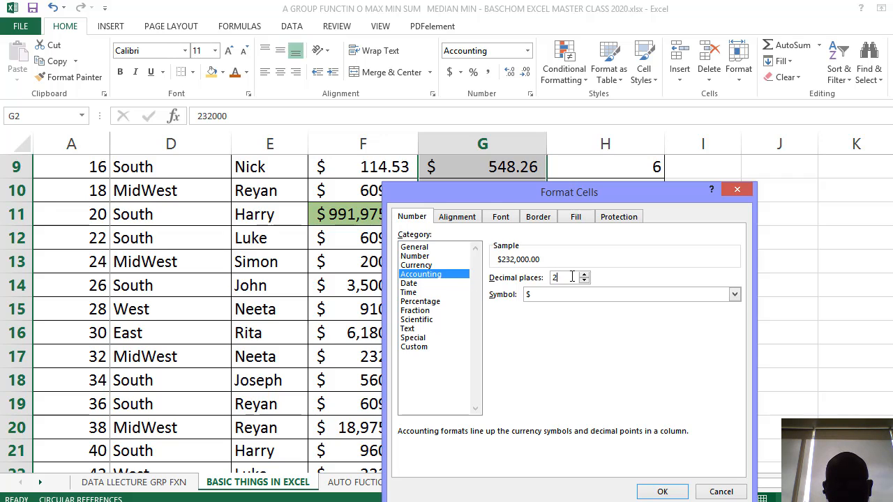
click(416, 256)
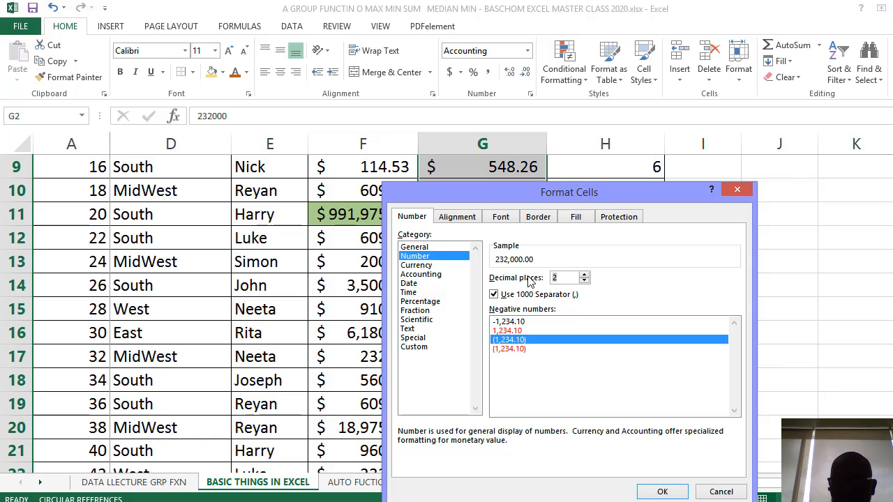
text(3)
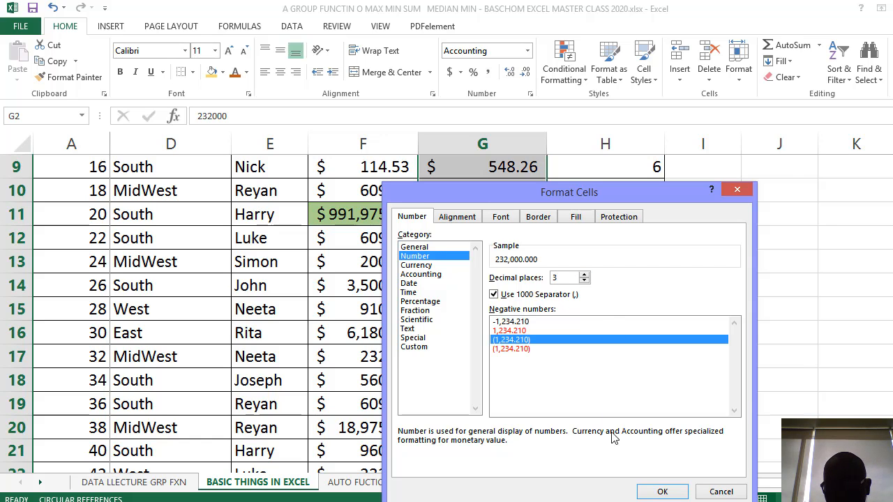
click(662, 491)
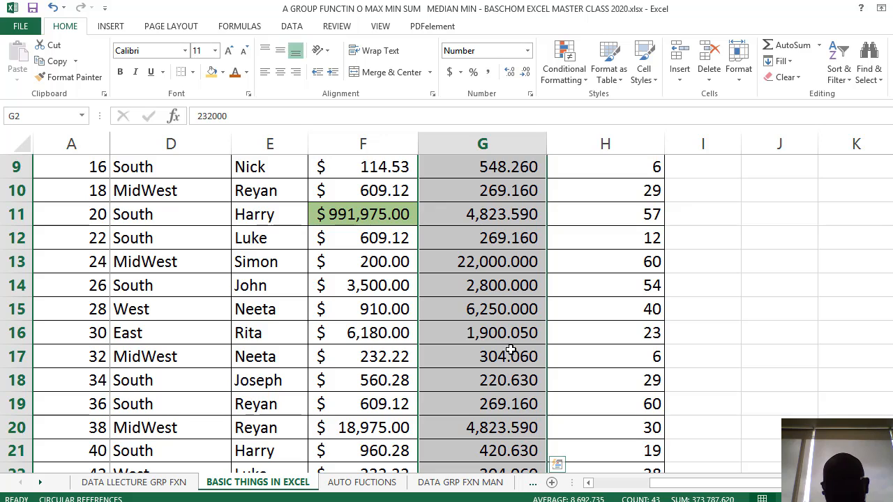
scroll(513, 341, up, 3)
click(516, 240)
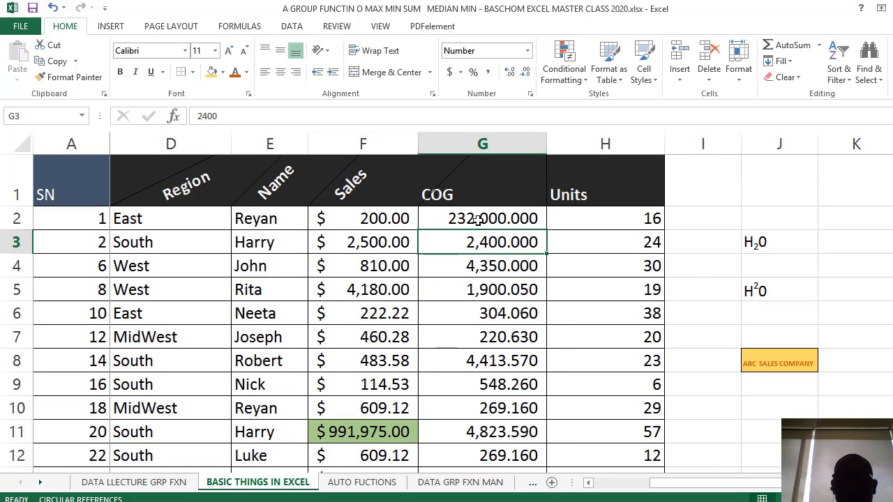
Reduce the Number format of all the COG values to 1 decimal place
drag(477, 221, 489, 454)
scroll(495, 375, up, 8)
scroll(496, 375, up, 3)
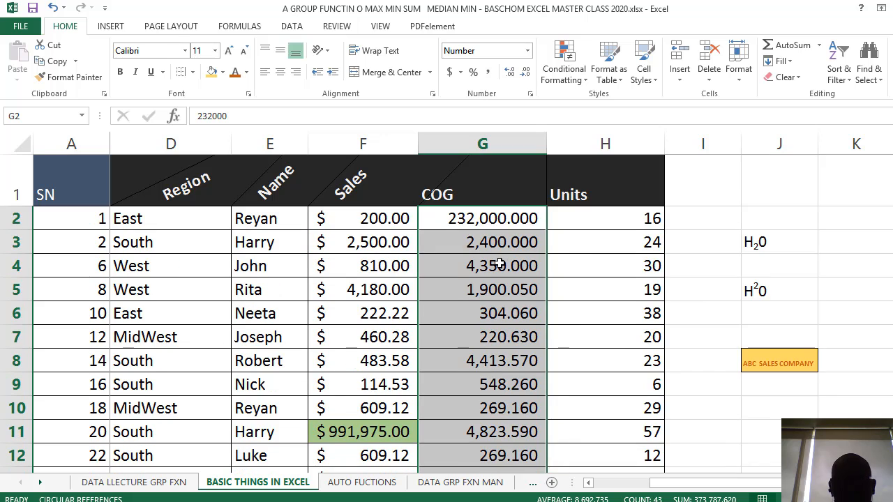
right_click(499, 264)
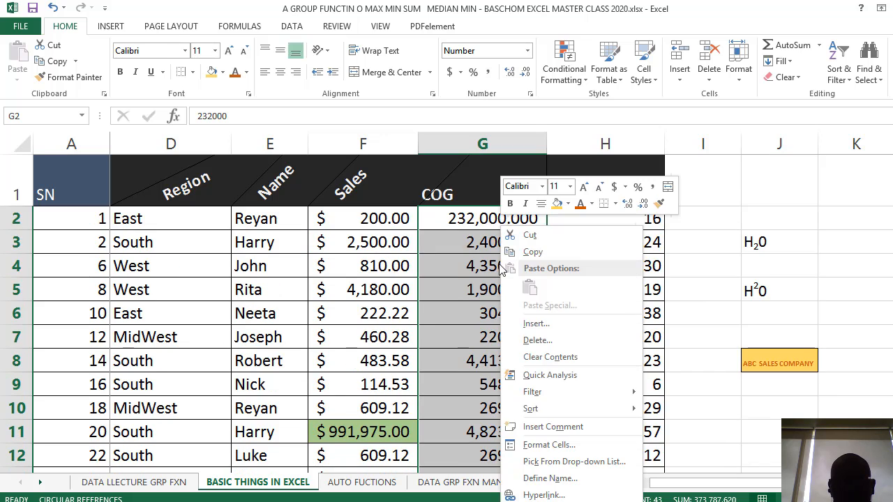
click(551, 445)
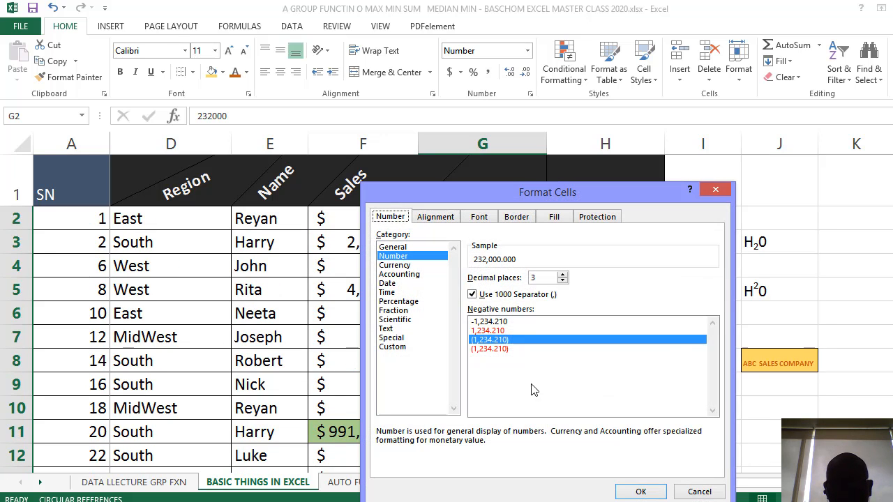
click(539, 279)
key(BackSpace)
text(1)
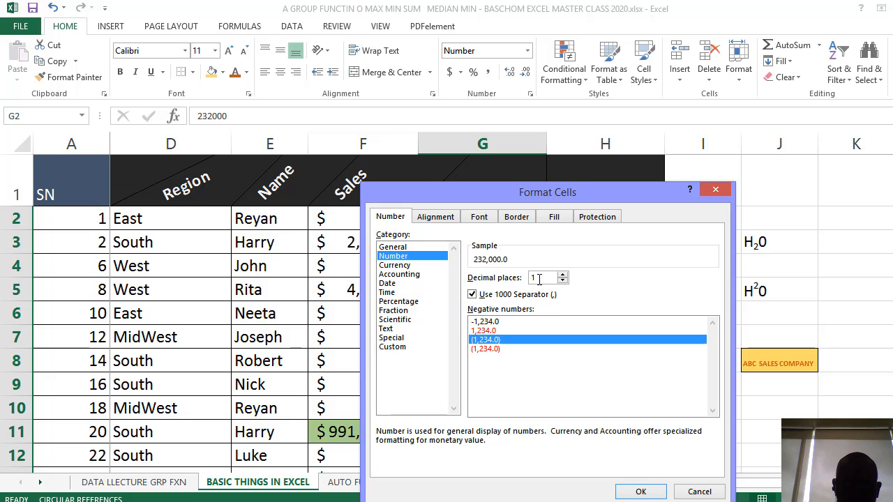
click(640, 491)
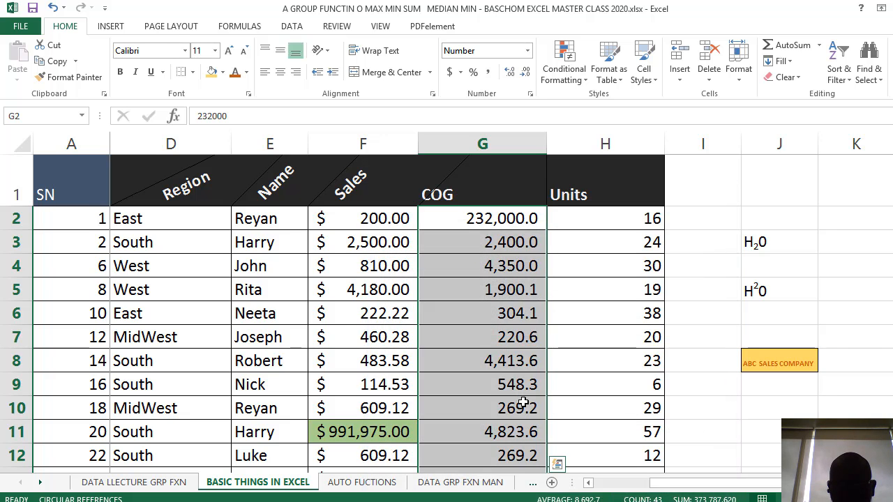
click(513, 387)
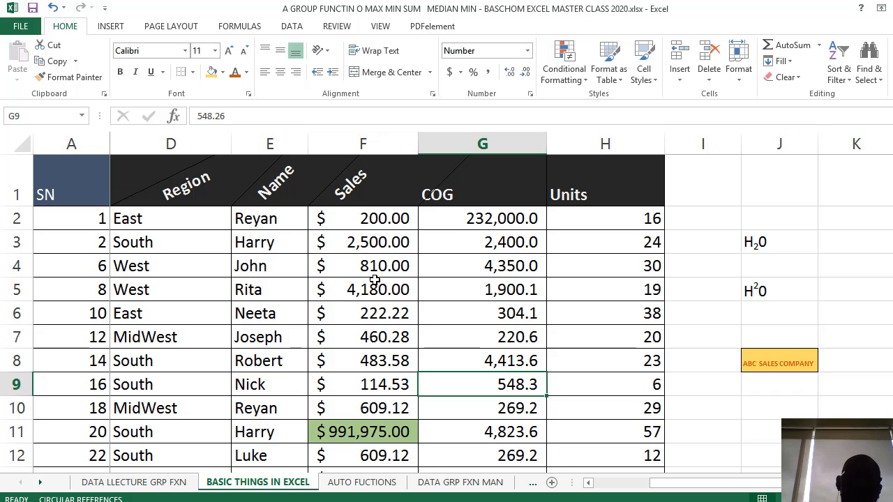
Set the Accounting format of all the Sales values below the header to 0 decimal places
click(365, 223)
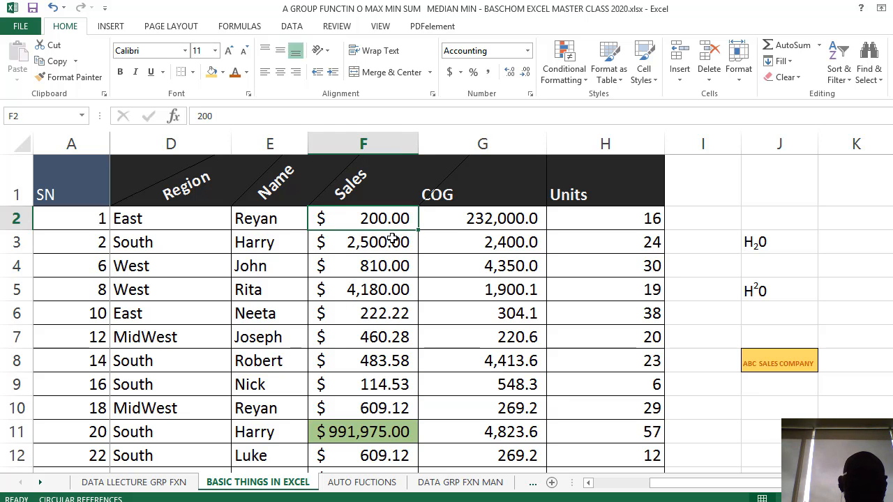
drag(388, 266, 381, 359)
scroll(381, 359, up, 12)
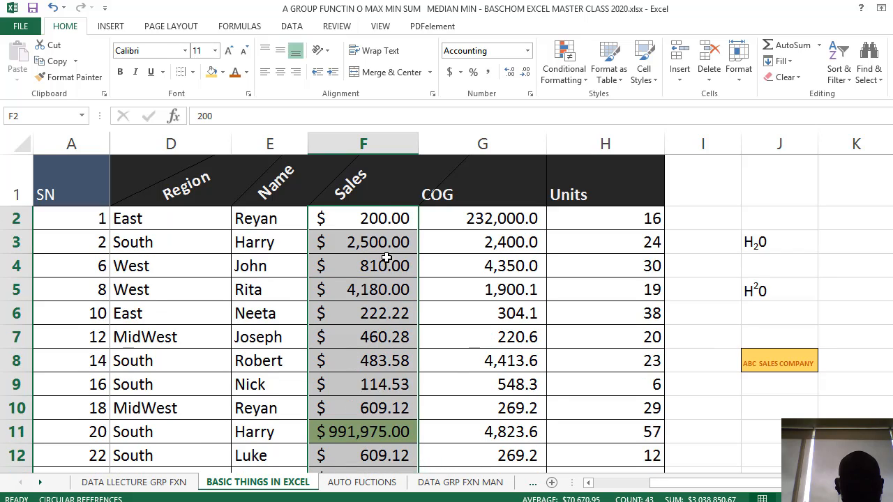
right_click(393, 227)
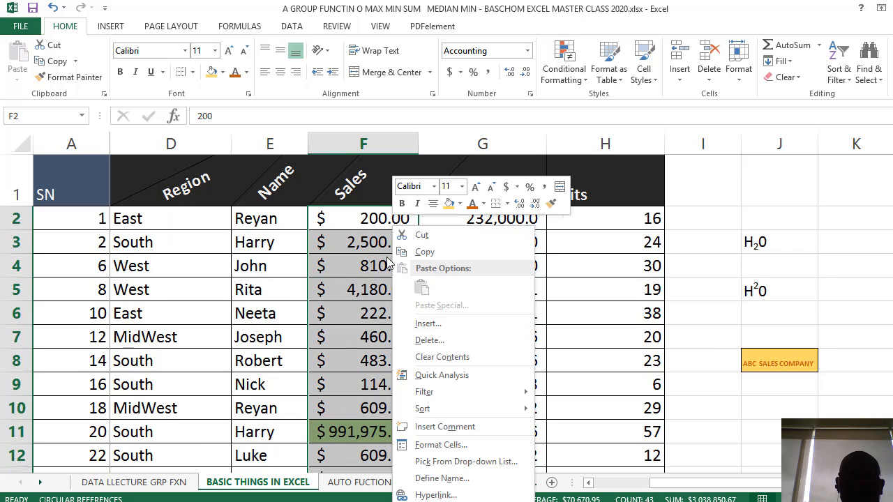
click(446, 445)
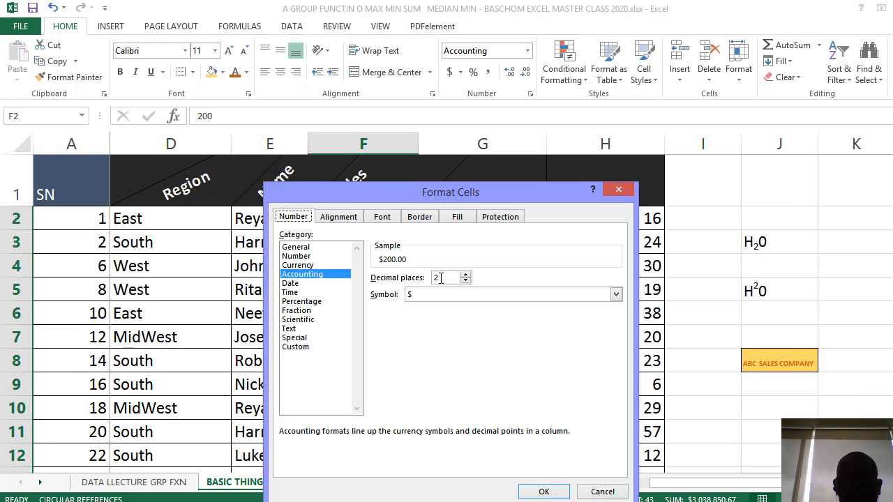
click(441, 277)
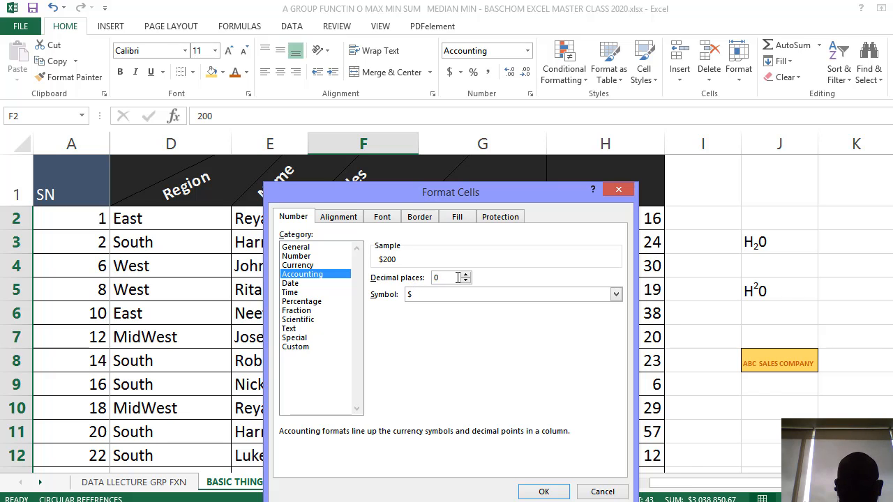
click(544, 491)
click(423, 409)
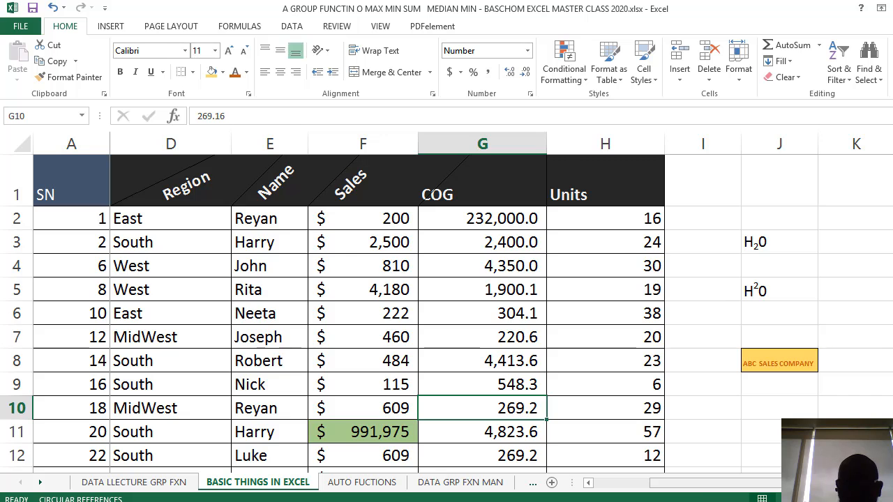
Format all the dates below the DATE header in column B with the 03/14/12 date type
drag(758, 486, 702, 486)
click(334, 380)
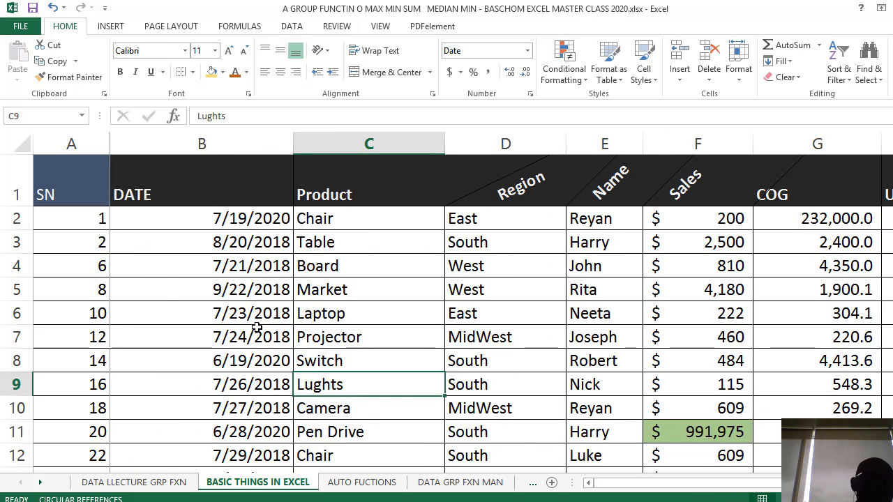
click(239, 237)
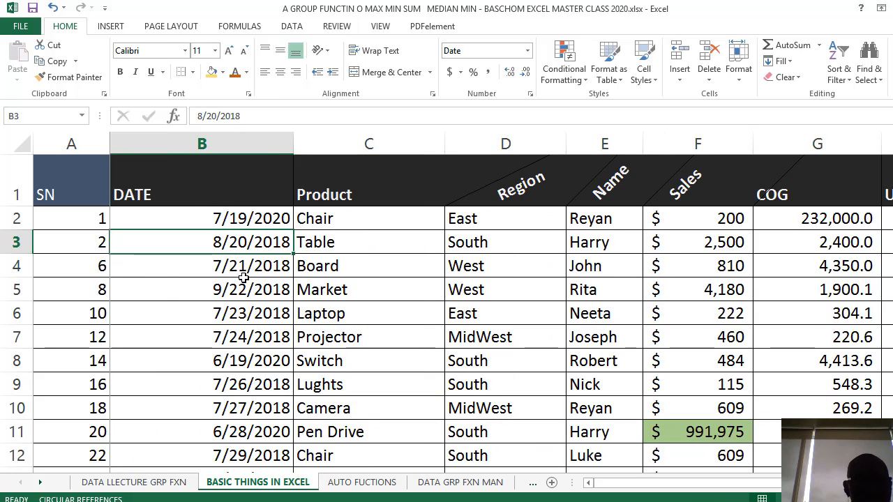
click(267, 214)
scroll(266, 216, down, 7)
scroll(264, 300, up, 7)
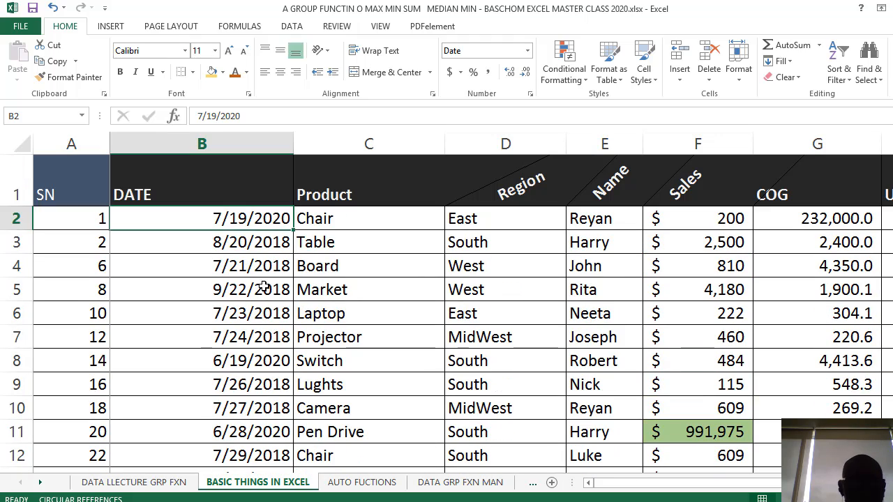
click(388, 298)
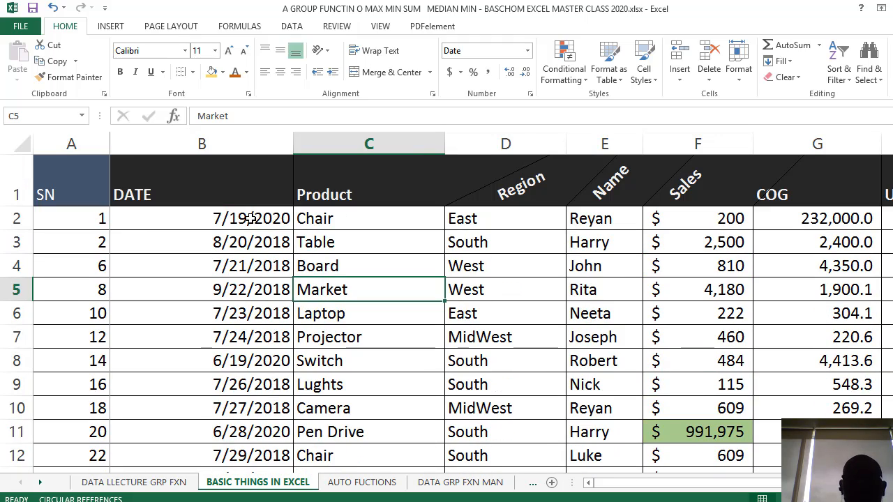
drag(251, 219, 229, 361)
scroll(231, 356, up, 12)
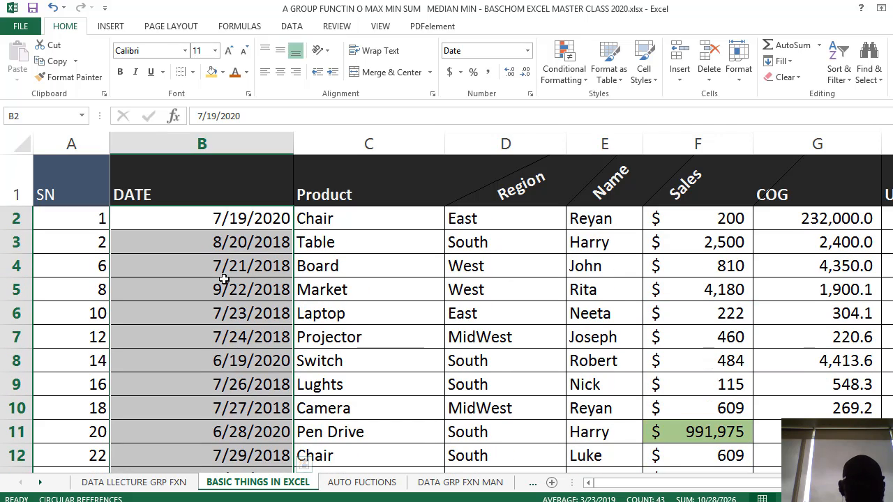
right_click(217, 254)
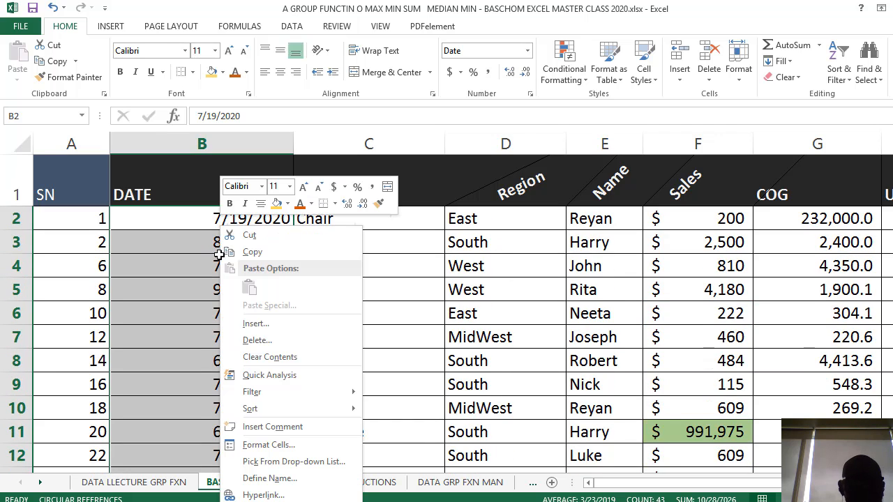
click(282, 445)
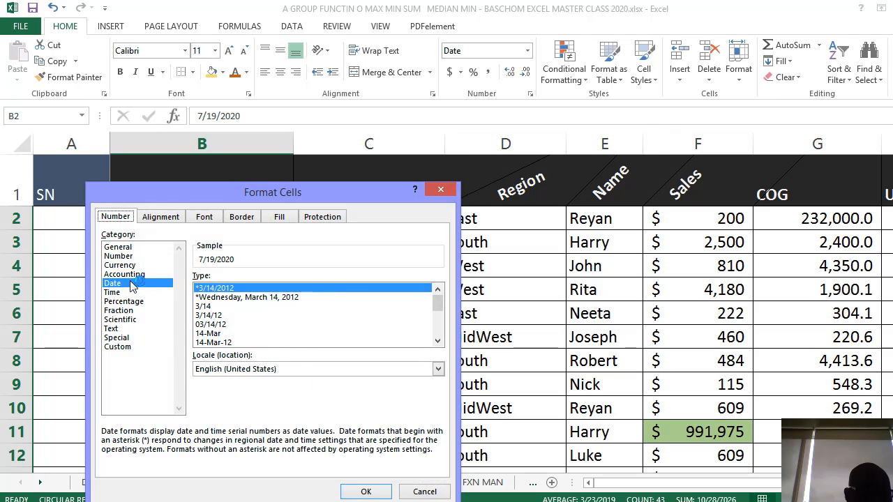
click(145, 247)
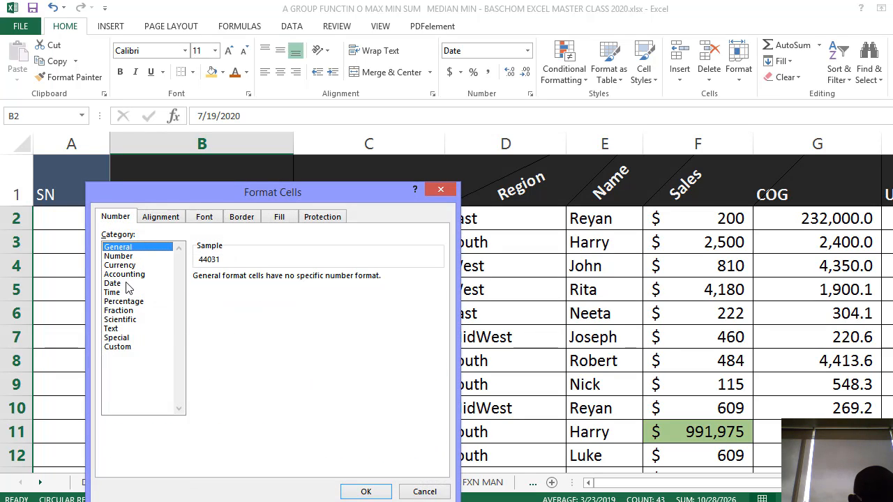
click(113, 283)
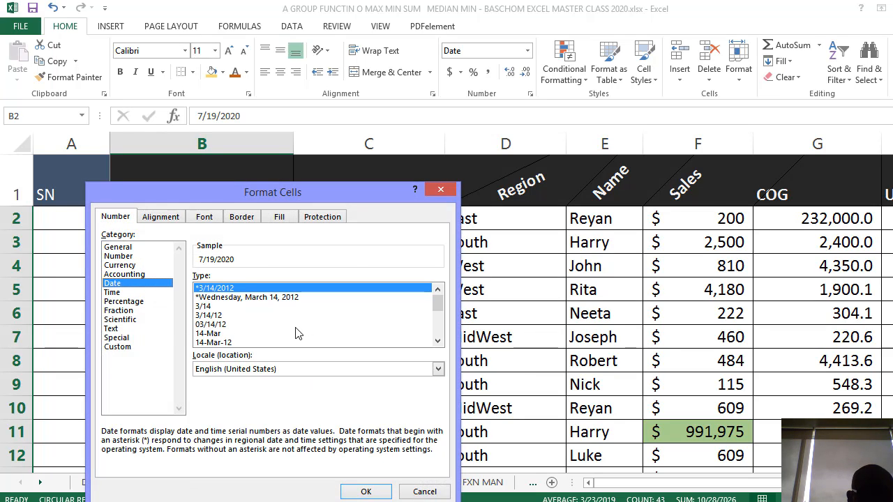
drag(272, 186, 498, 153)
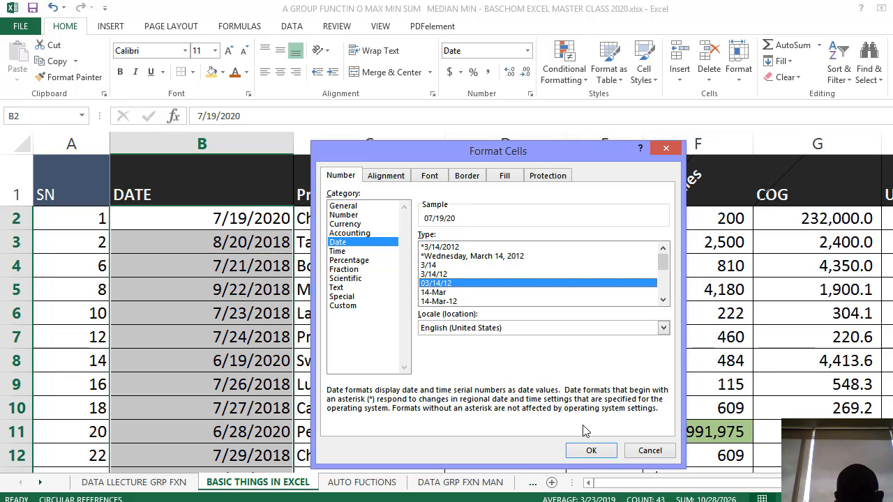
click(591, 451)
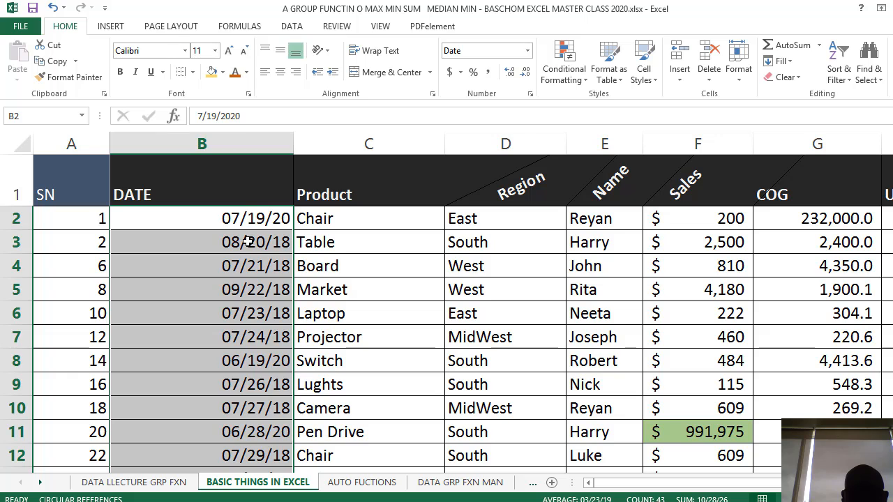
Format all the dates below the DATE header with the 14-Mar-12 date type
right_click(239, 232)
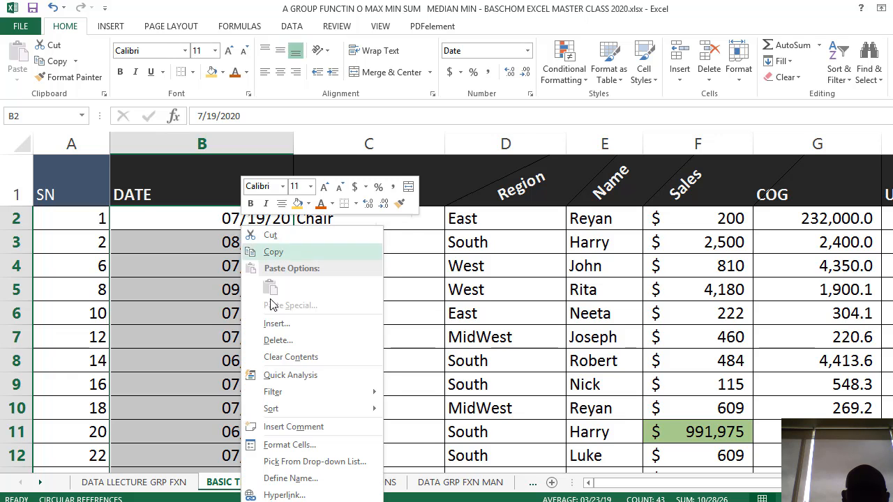
click(314, 446)
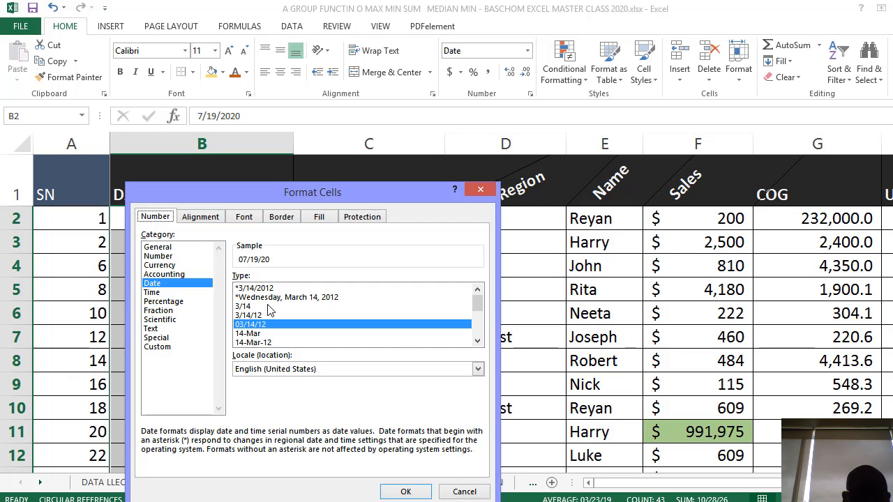
scroll(294, 348, down, 1)
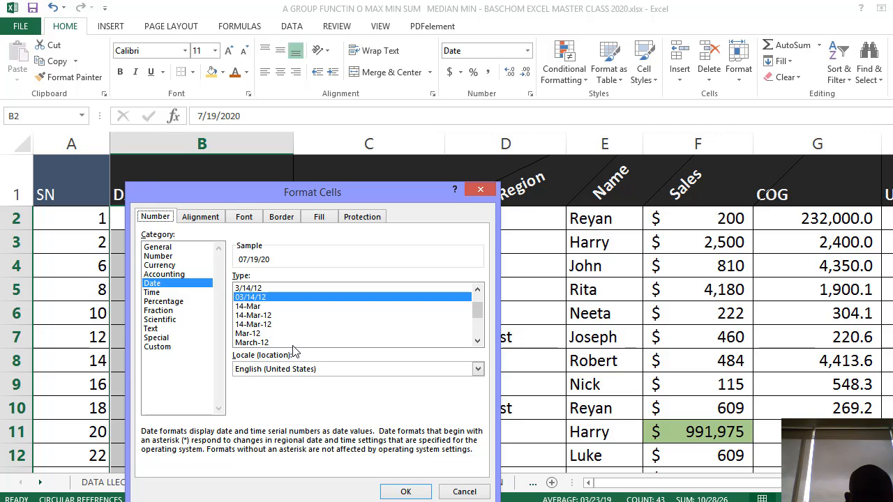
click(261, 315)
click(405, 489)
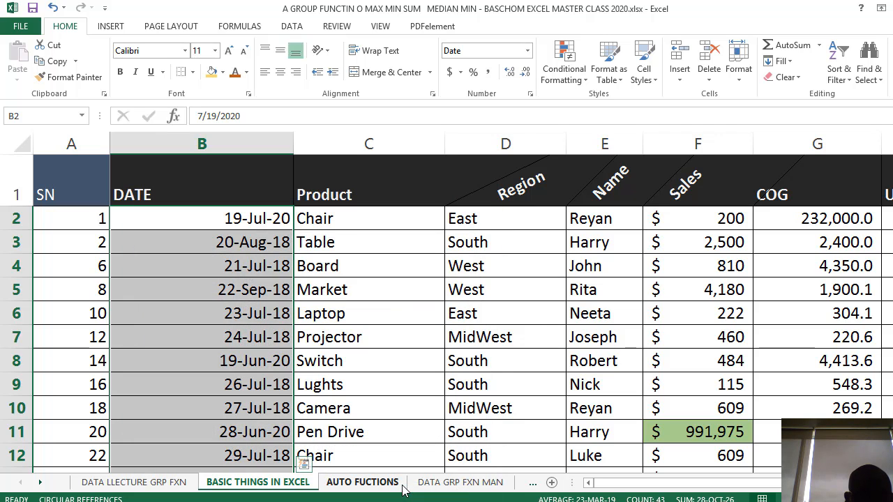
Look through the DATE column to examine how the day, month and year are displayed
click(253, 251)
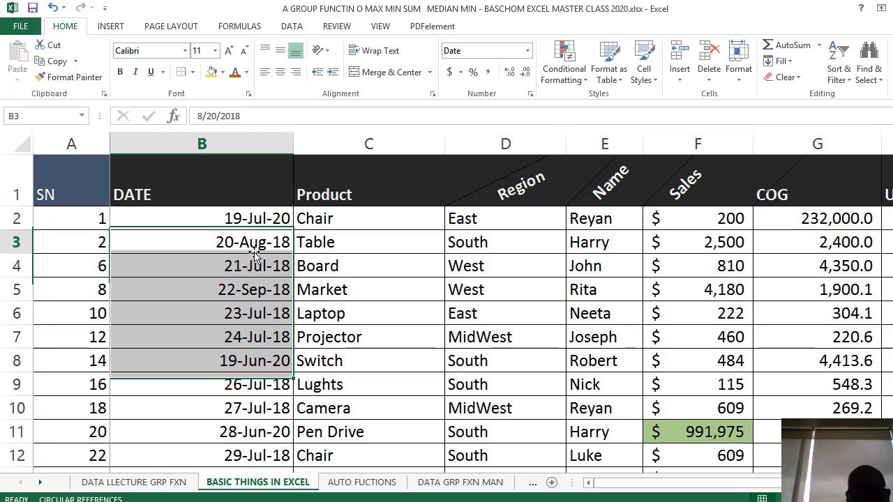
scroll(254, 265, down, 11)
scroll(254, 272, up, 11)
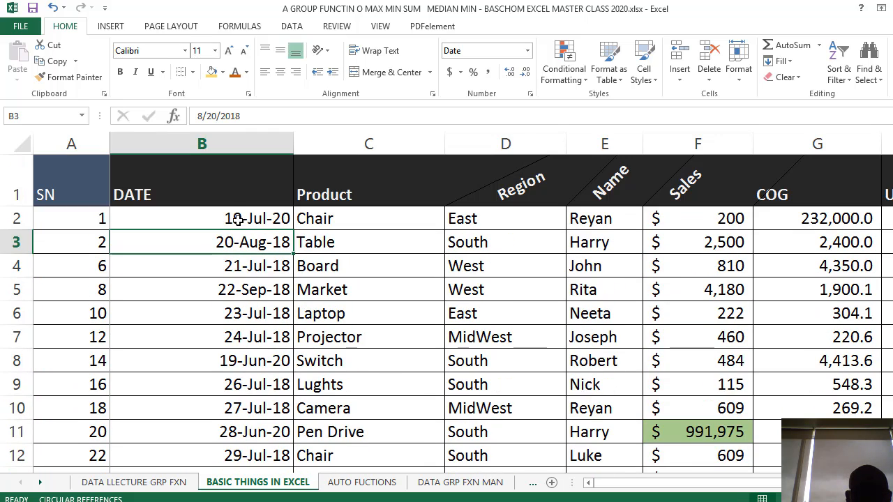
click(239, 219)
click(244, 246)
scroll(244, 307, down, 7)
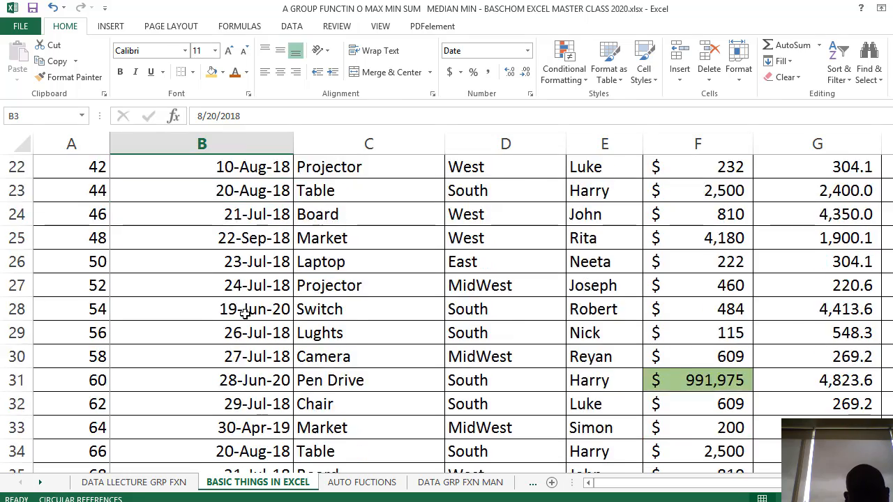
scroll(245, 313, up, 7)
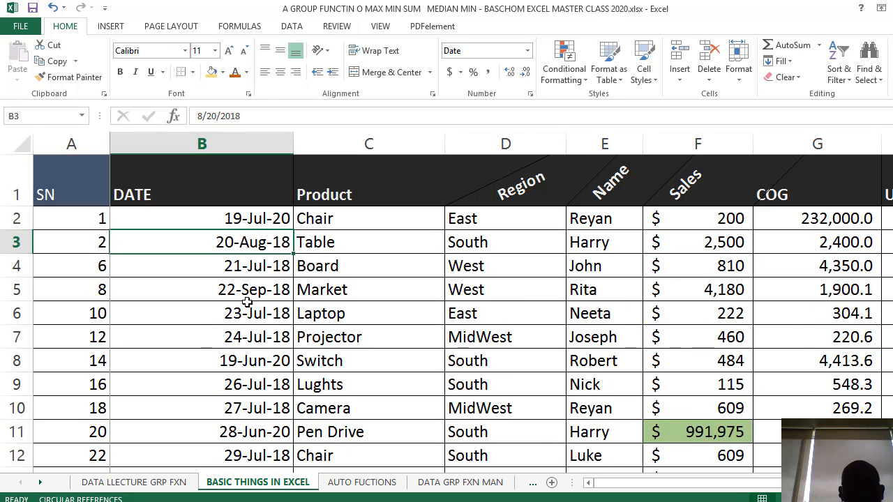
scroll(260, 335, down, 2)
scroll(260, 336, up, 2)
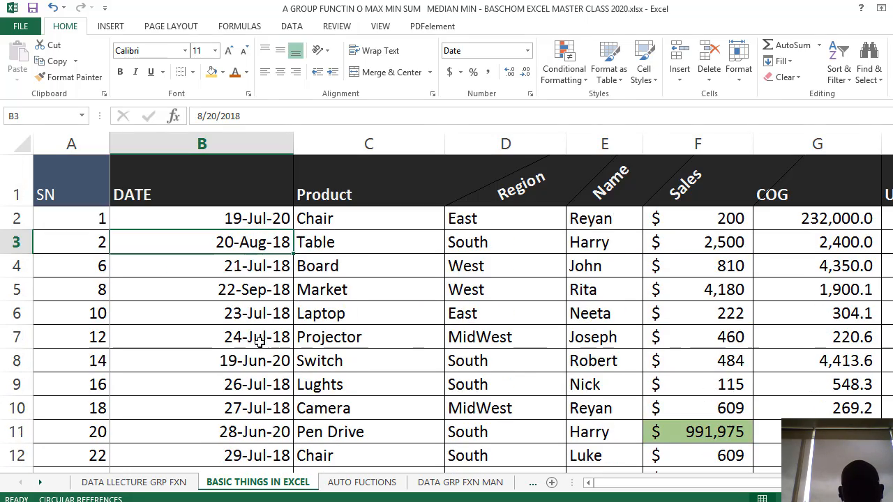
click(240, 316)
click(237, 340)
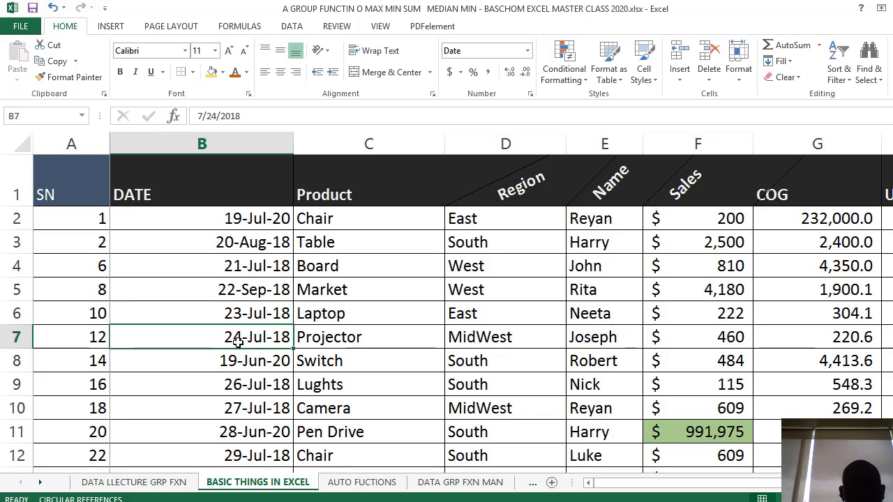
Format all the dates below the DATE header with the 14-Mar date type, showing only day and month
drag(250, 217, 249, 359)
scroll(235, 358, up, 11)
right_click(228, 343)
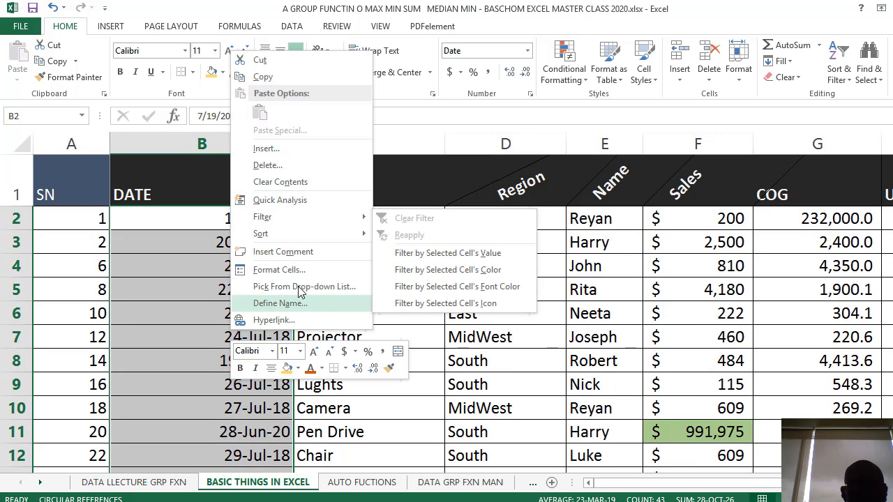
click(352, 268)
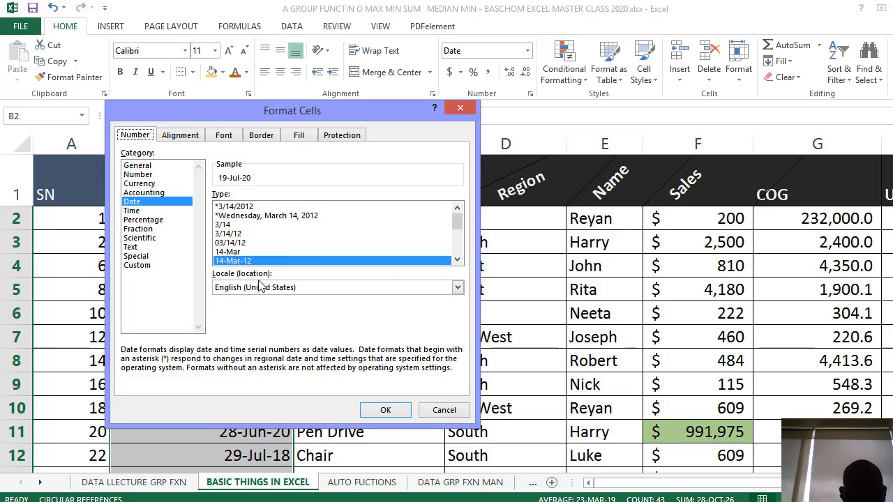
scroll(255, 264, down, 2)
scroll(286, 264, up, 2)
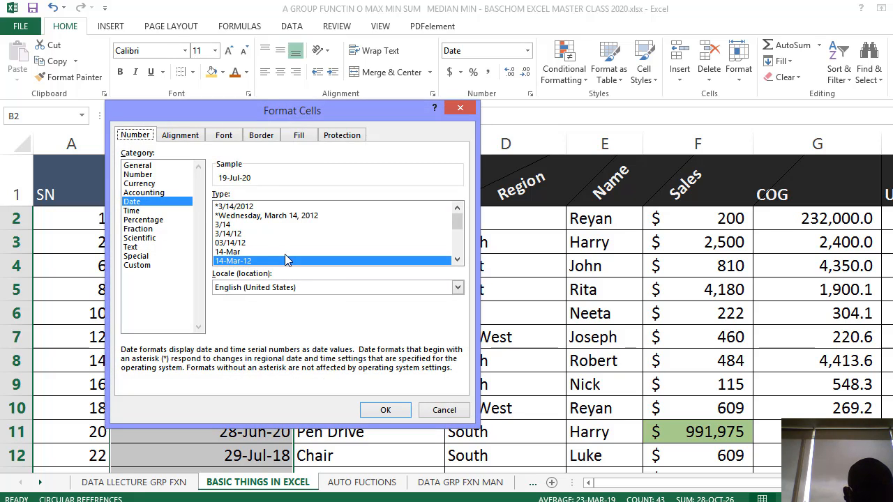
click(244, 252)
click(385, 410)
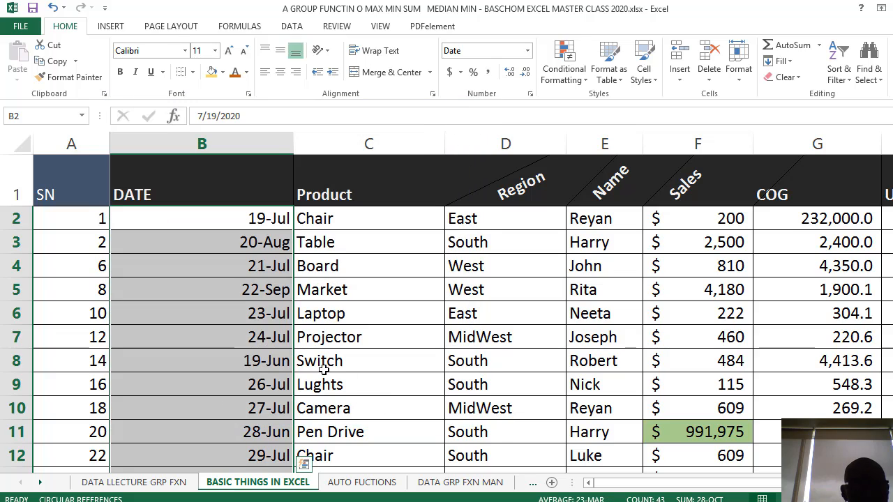
Examine the day-and-month dates down the DATE column, comparing individual cells with their underlying values
click(273, 338)
scroll(273, 338, down, 3)
scroll(271, 335, up, 3)
click(237, 246)
click(275, 267)
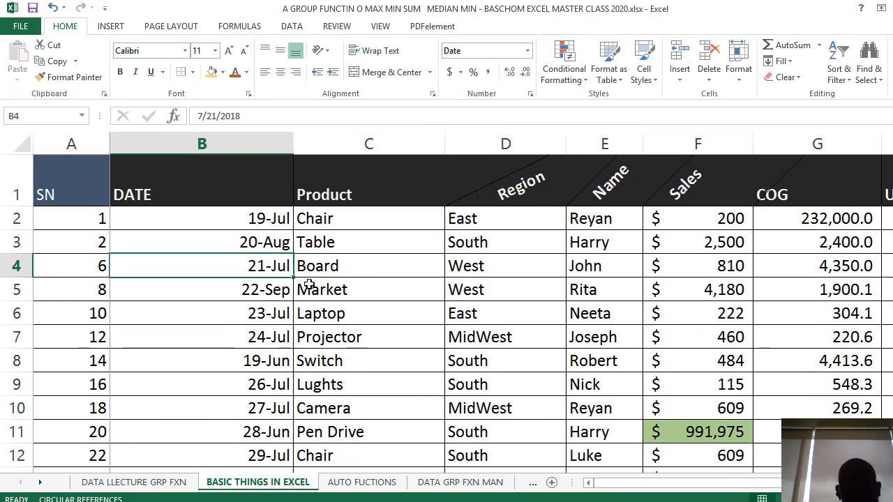
scroll(309, 285, down, 5)
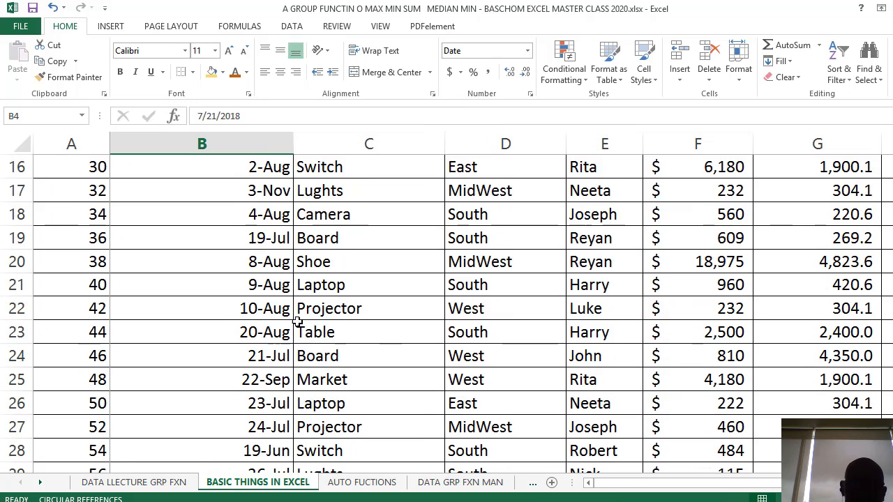
click(232, 328)
click(226, 375)
scroll(226, 375, up, 5)
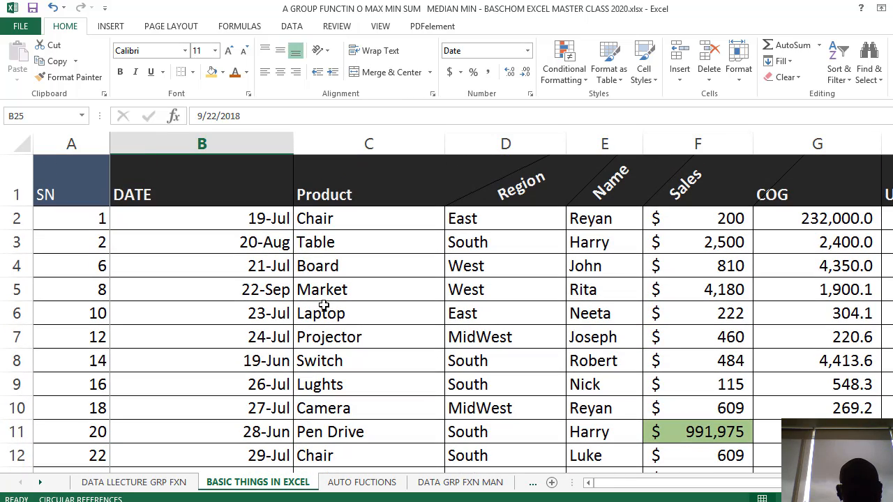
Format the dates in B2:B17 with the long date type *Wednesday, March 14, 2012
drag(259, 219, 205, 249)
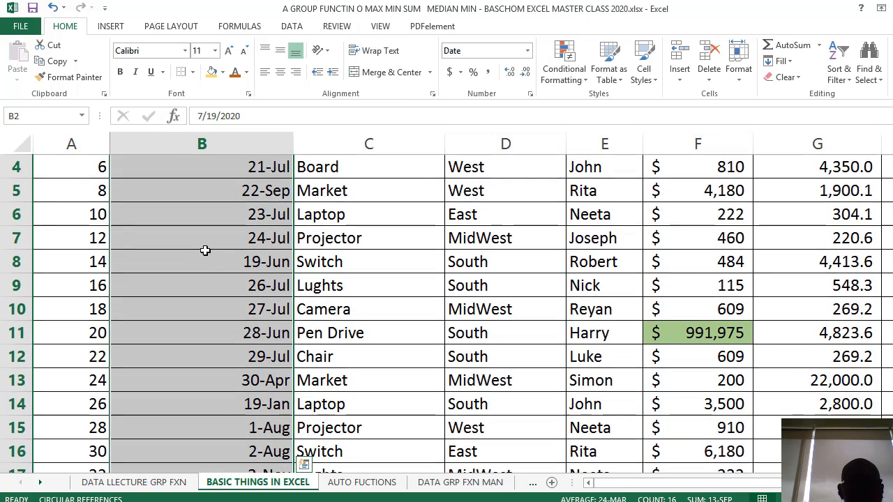
right_click(205, 250)
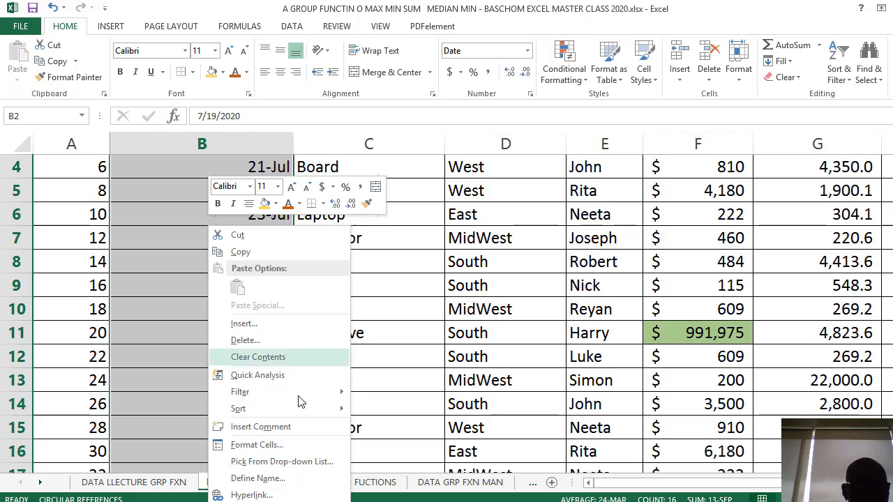
click(257, 445)
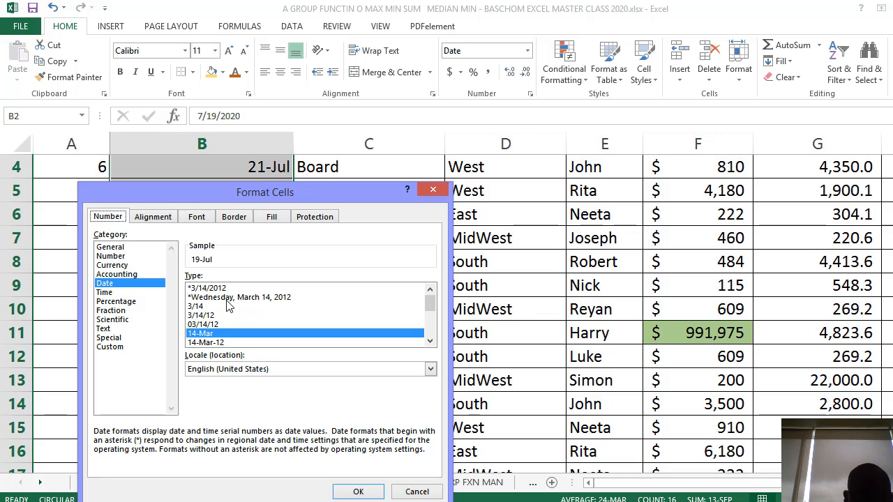
click(216, 298)
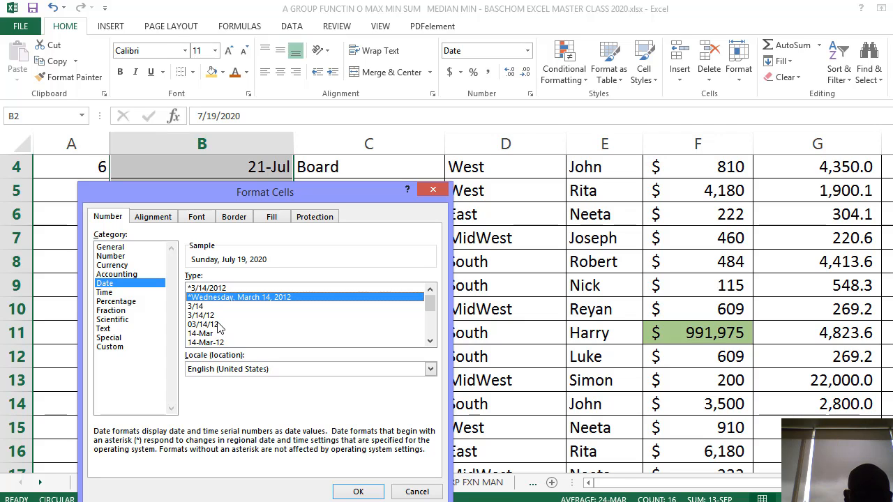
click(358, 492)
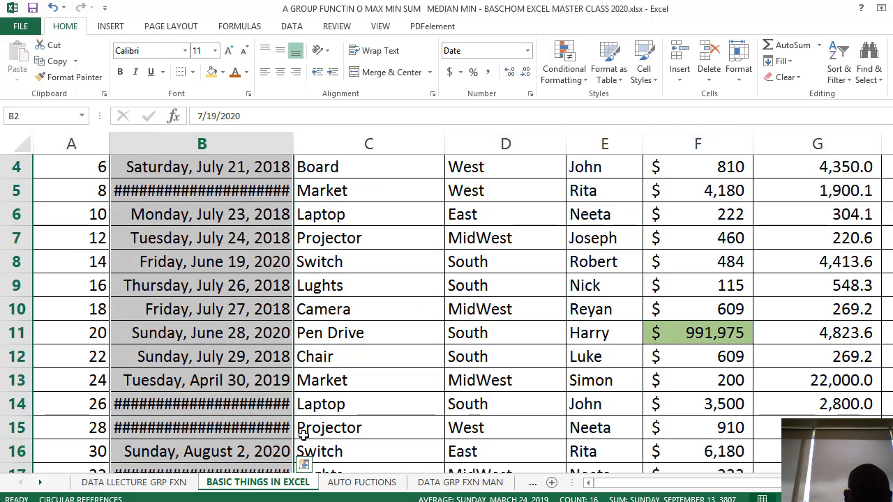
Auto-fit the width of column B to its longest date and check the dates down the column
click(240, 358)
scroll(297, 226, up, 1)
scroll(297, 226, up, 1)
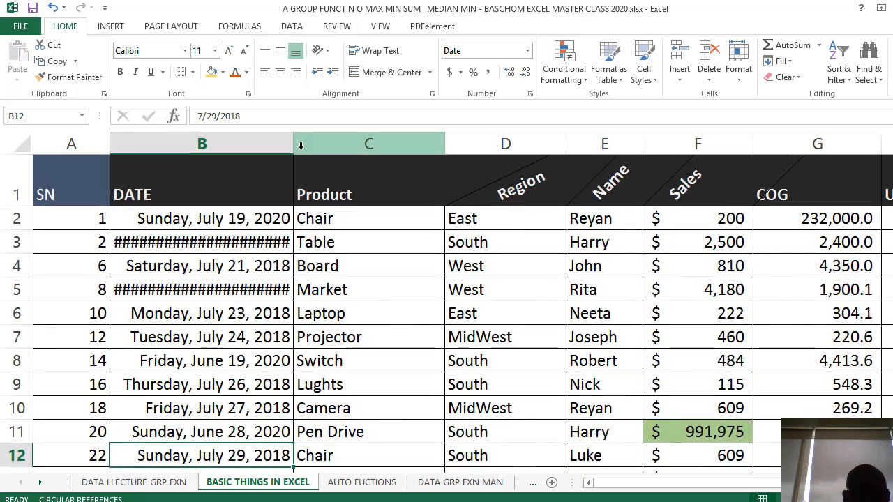
double_click(293, 143)
scroll(286, 314, down, 9)
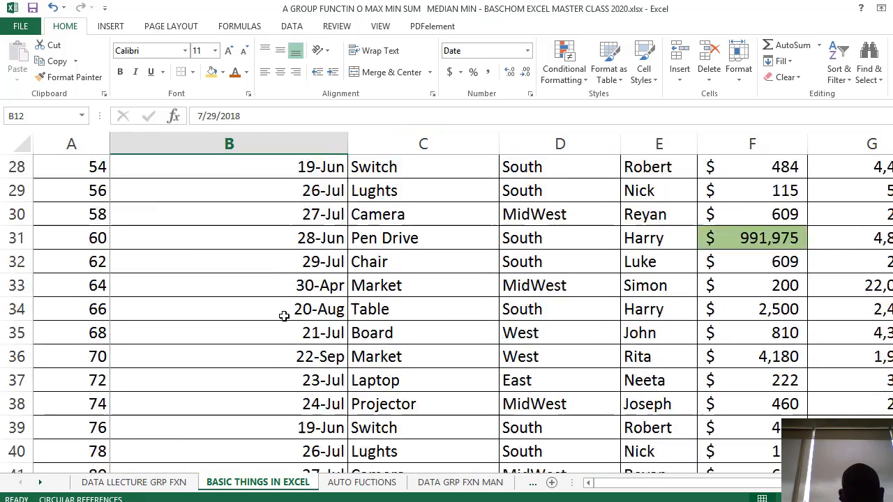
scroll(292, 314, up, 9)
scroll(286, 315, down, 2)
scroll(286, 315, up, 2)
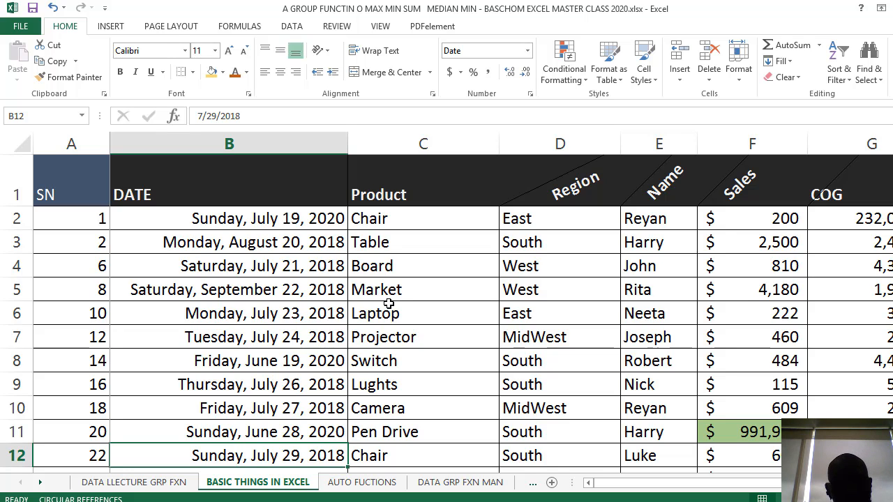
key(alt+Tab)
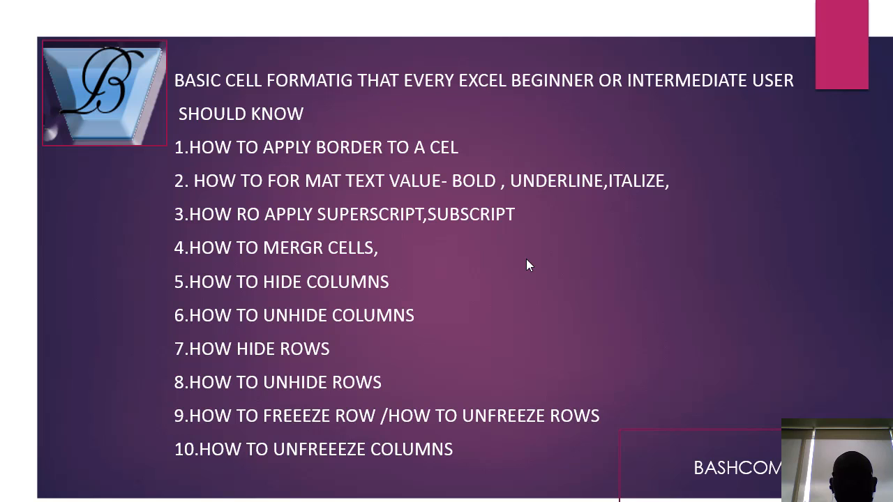
click(563, 250)
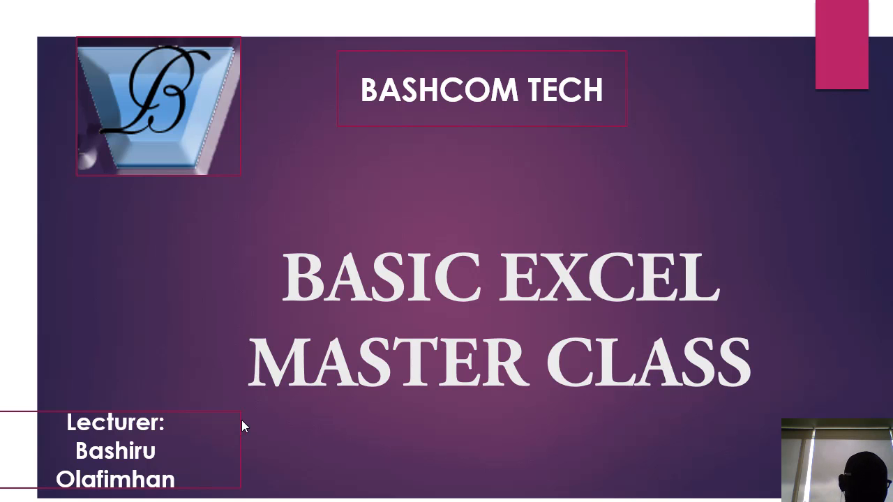
click(348, 368)
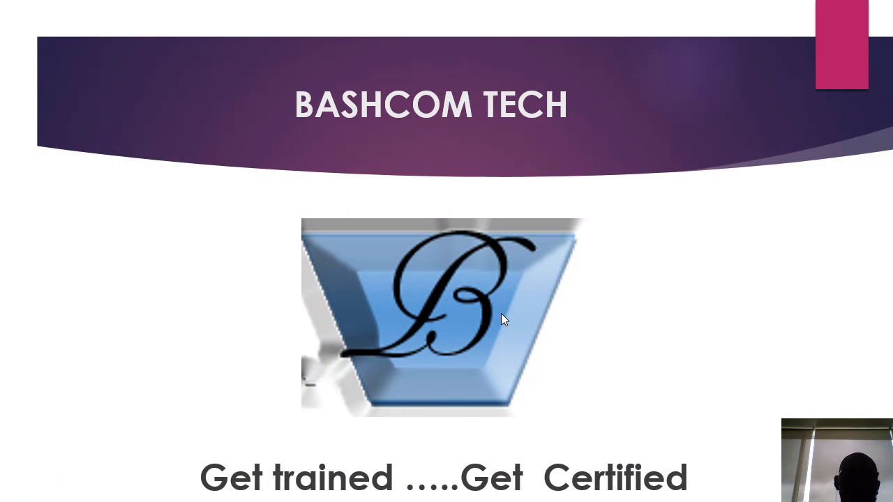